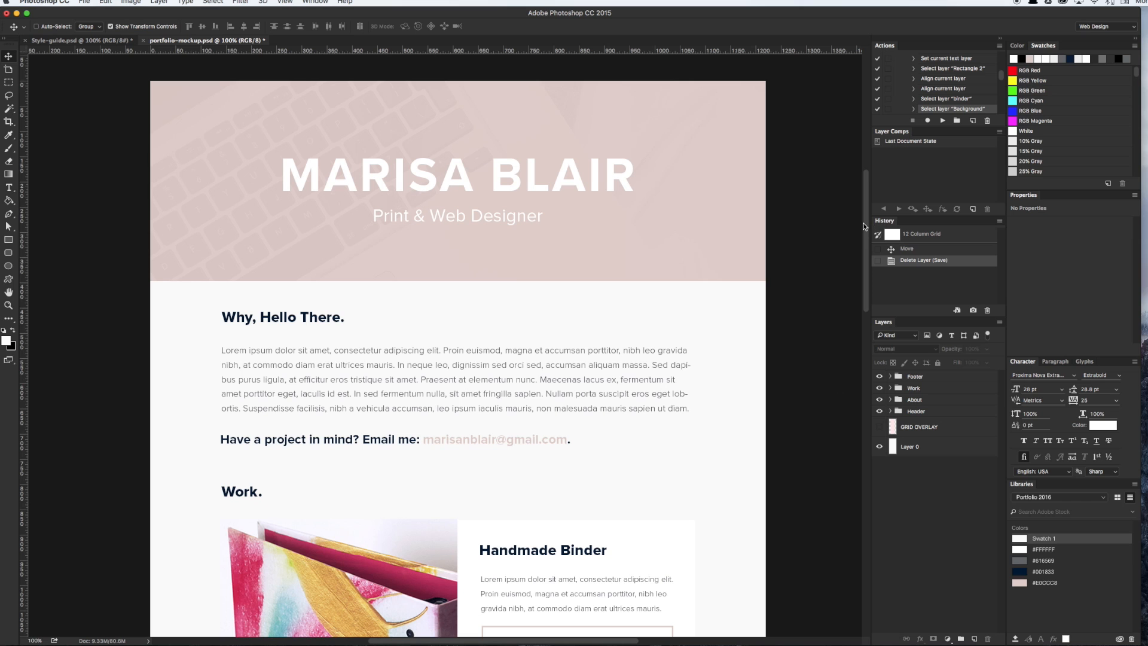
drag(863, 223, 862, 260)
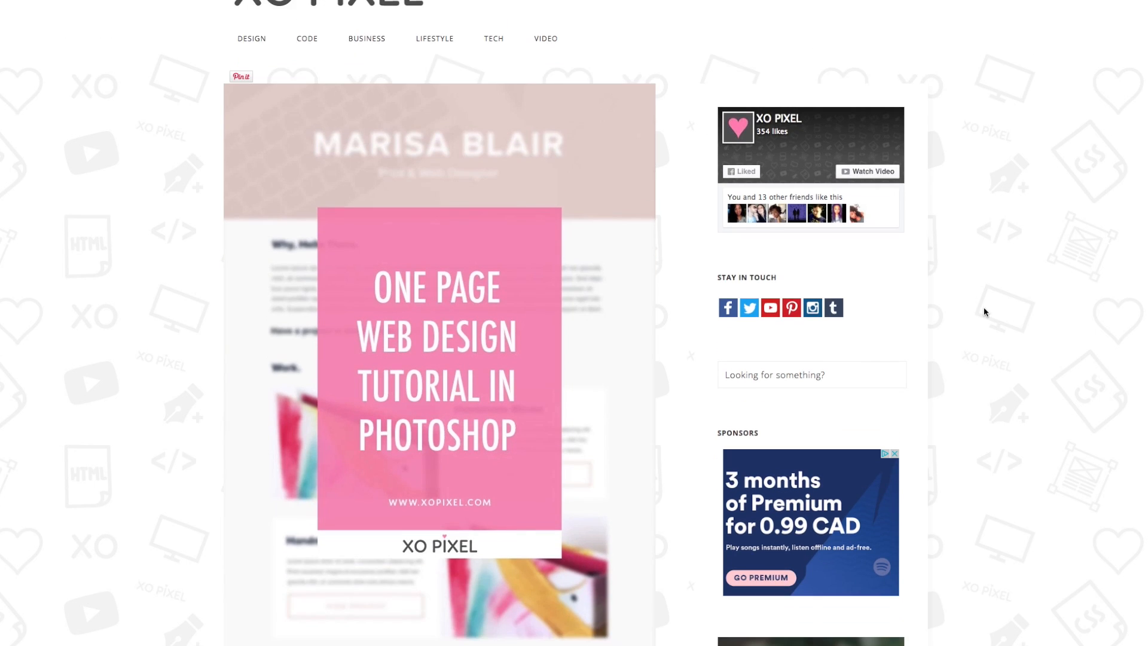
scroll(985, 311, down, 2)
scroll(984, 311, down, 2)
scroll(984, 311, down, 3)
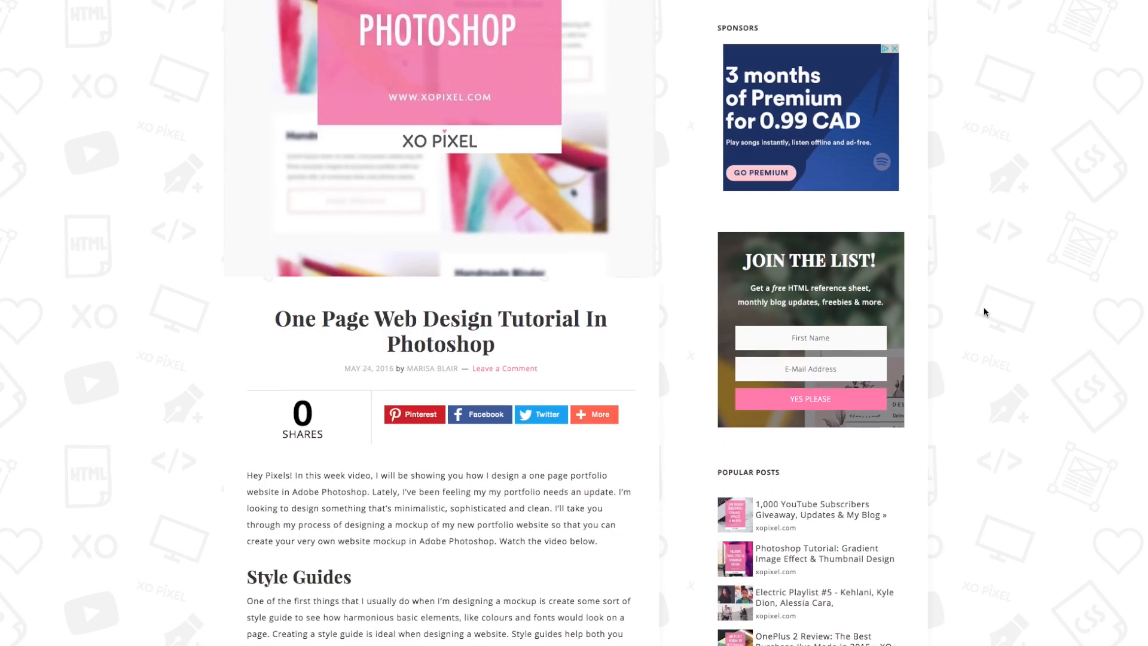
scroll(984, 312, down, 2)
scroll(984, 312, down, 2)
scroll(984, 311, down, 3)
scroll(984, 312, down, 2)
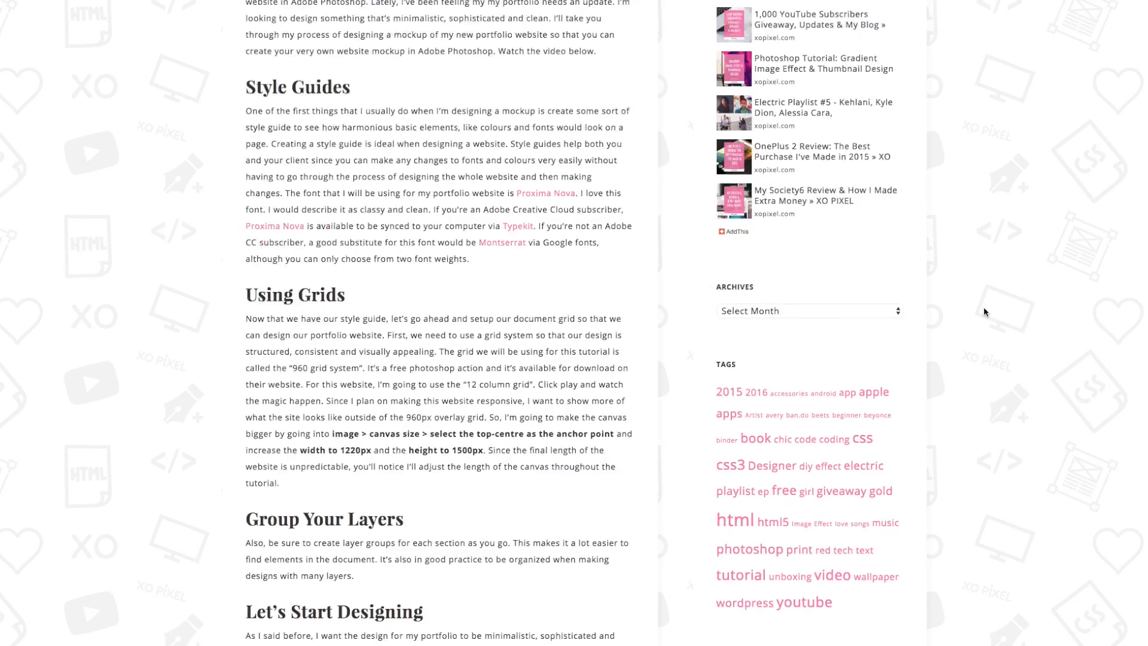
scroll(985, 312, down, 3)
scroll(984, 311, down, 3)
scroll(984, 311, down, 3)
scroll(985, 311, down, 2)
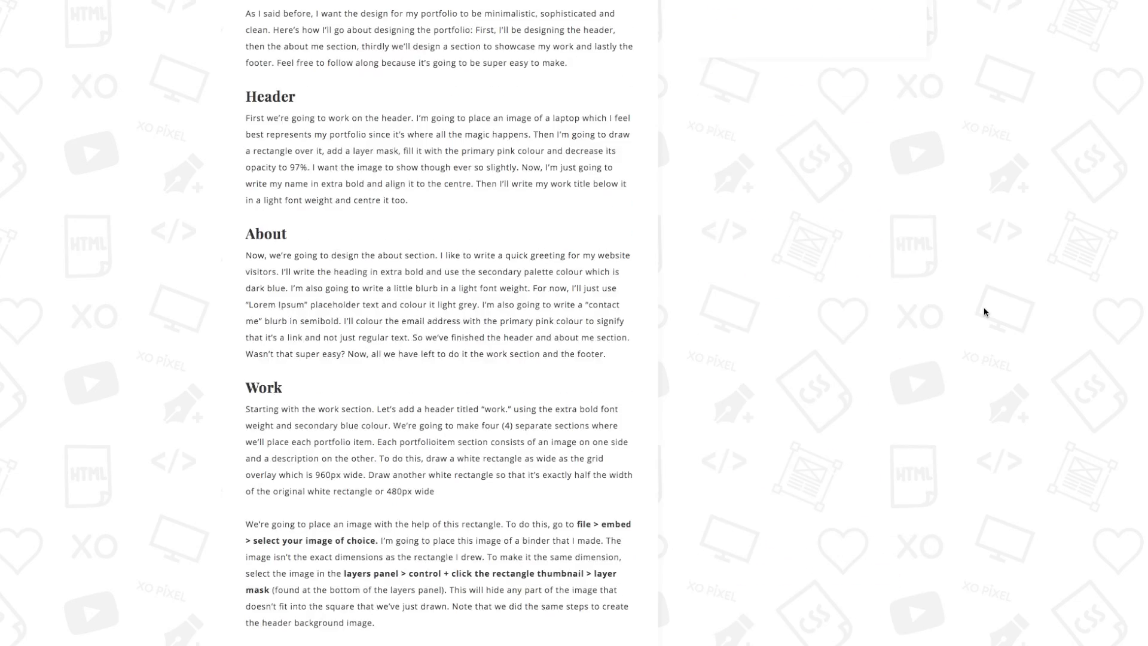
scroll(985, 312, down, 2)
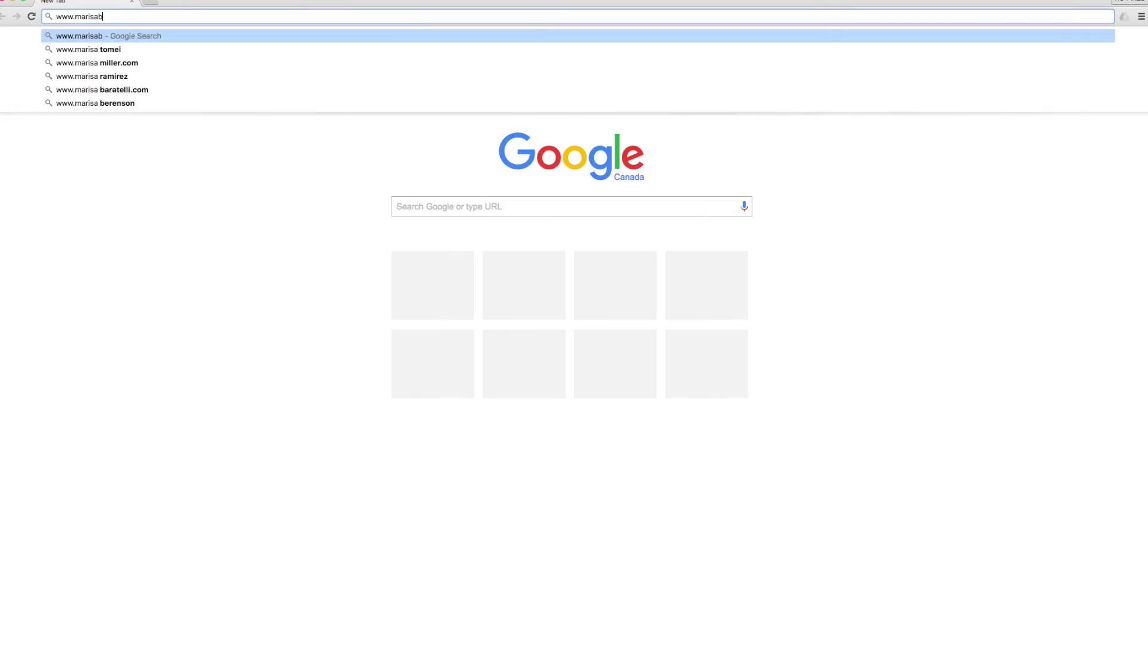
text(lai)
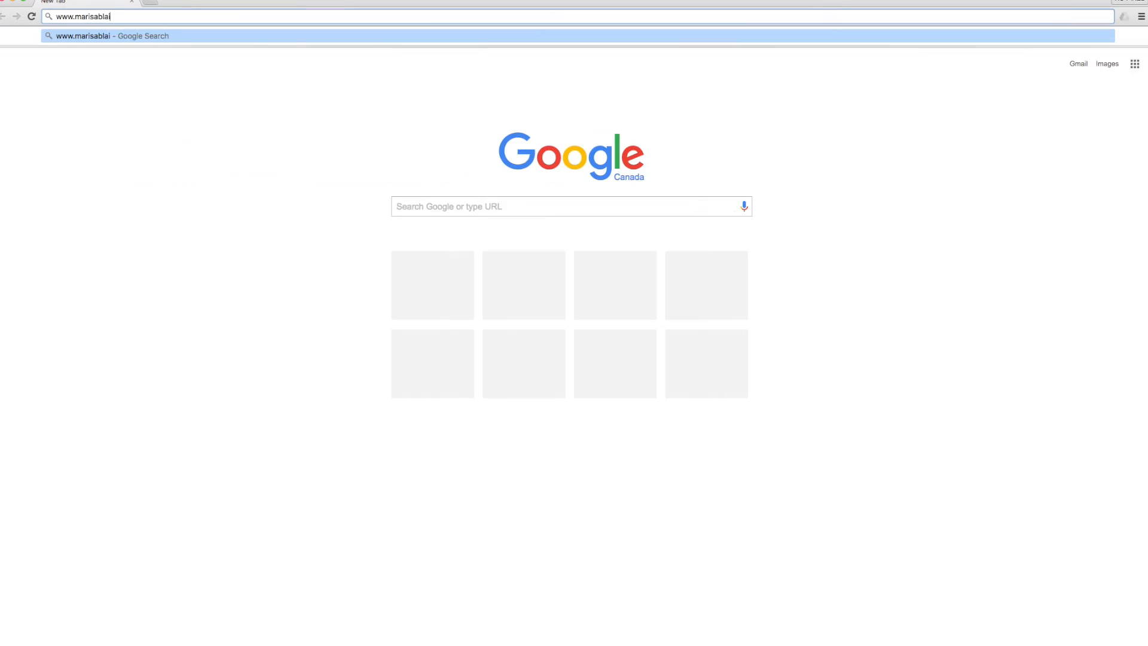
text(r.me)
key(Return)
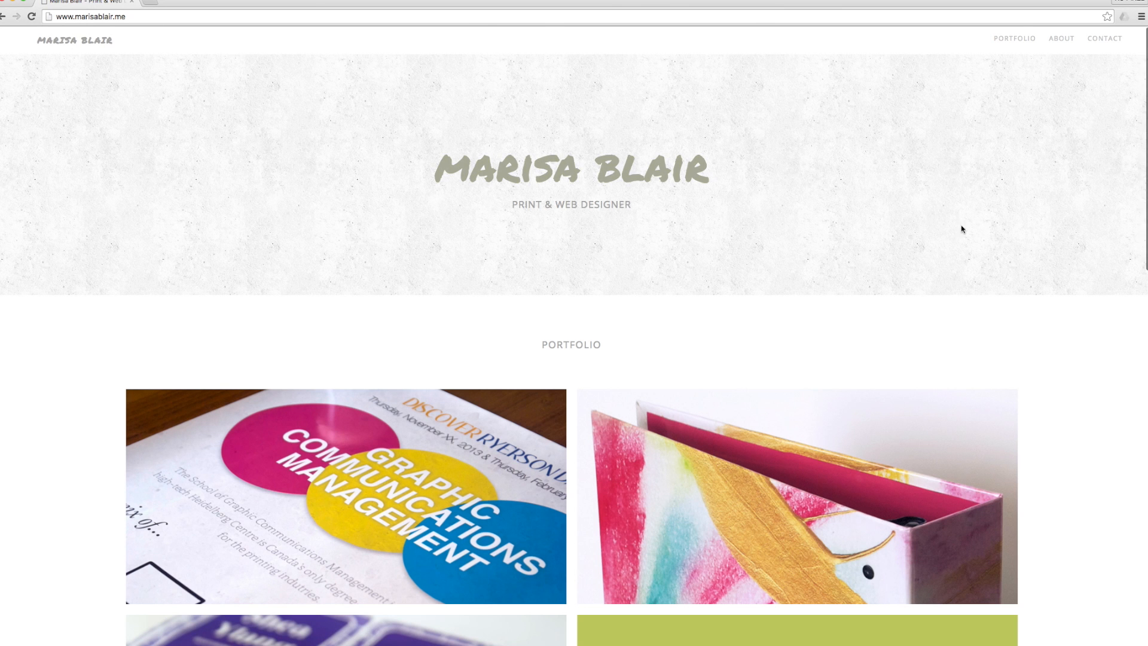
scroll(1032, 225, down, 2)
scroll(1096, 232, down, 2)
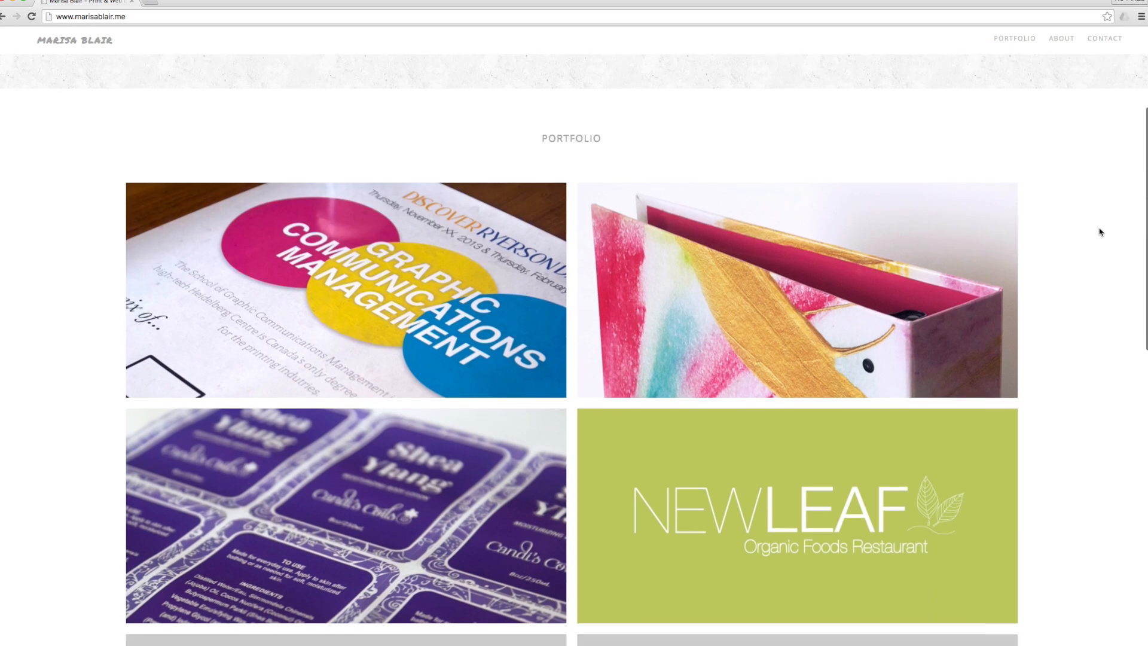
scroll(1098, 232, down, 3)
scroll(1100, 232, down, 3)
scroll(1101, 232, down, 4)
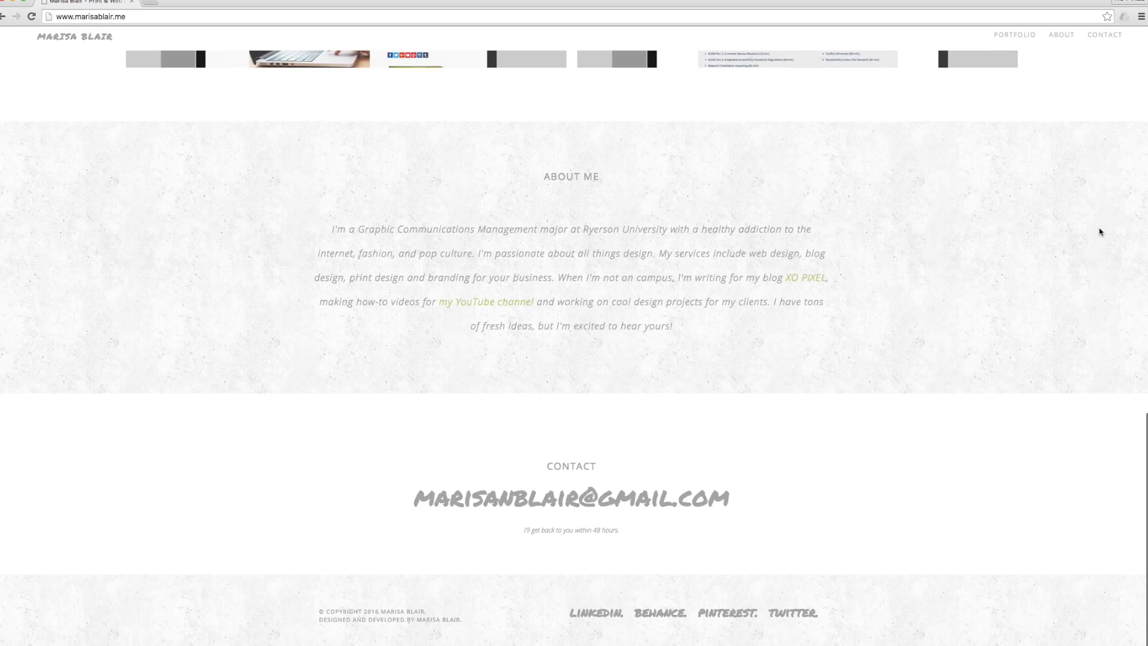
scroll(1101, 232, up, 2)
scroll(1100, 231, up, 1)
scroll(1100, 231, up, 3)
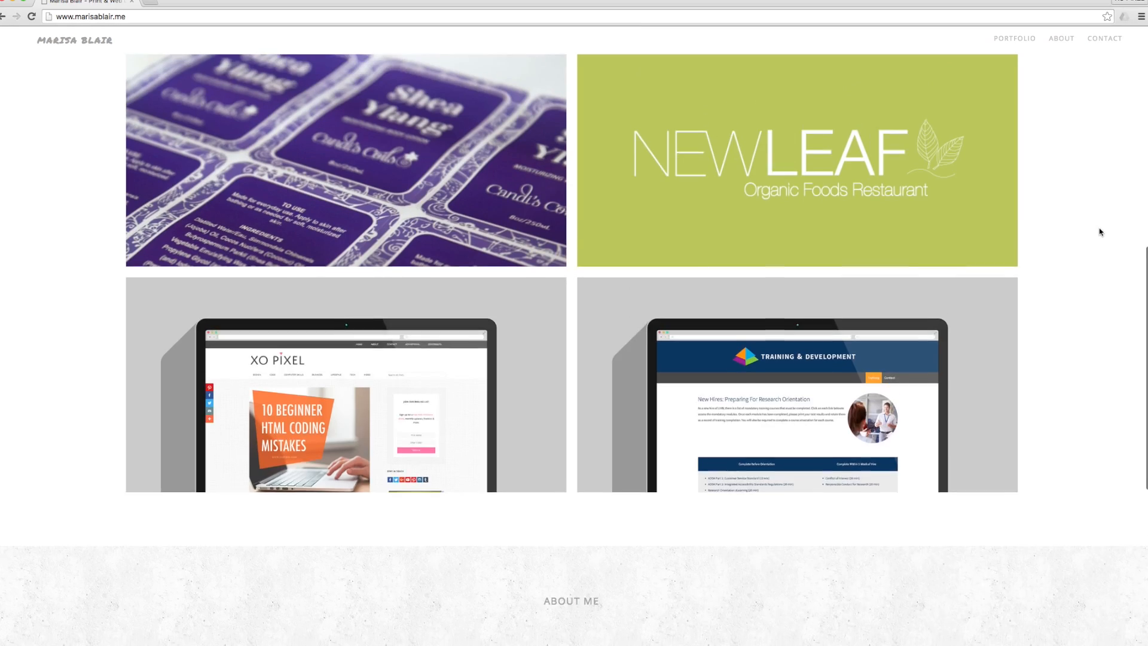
scroll(1100, 232, up, 2)
scroll(1100, 232, up, 1)
scroll(1100, 232, up, 4)
scroll(1101, 231, up, 1)
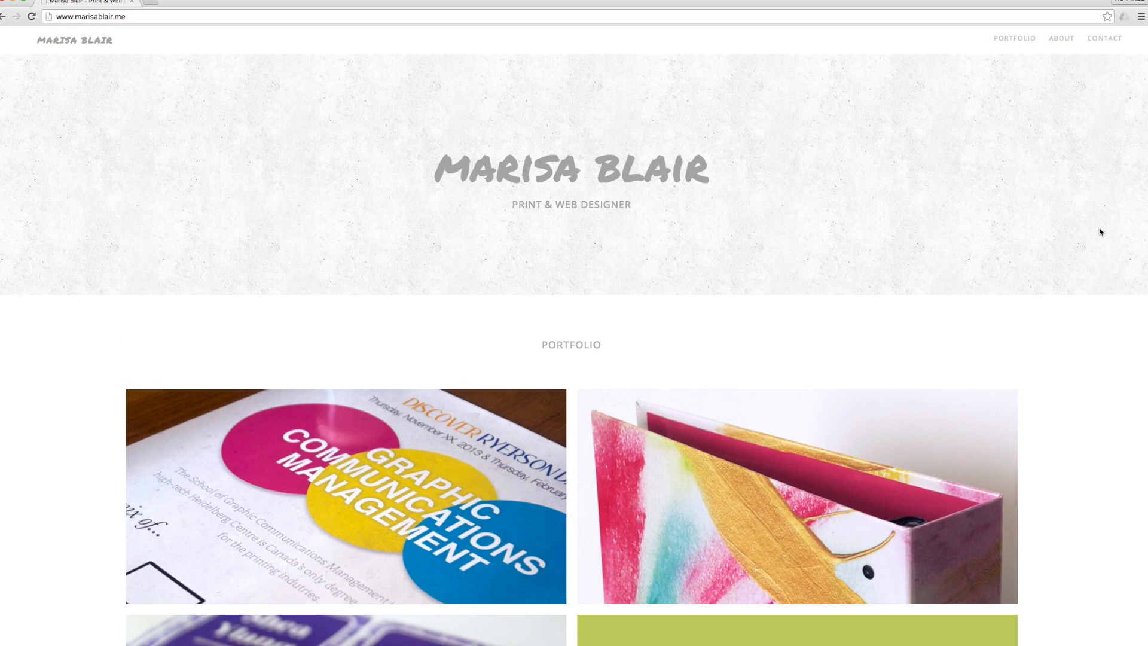
scroll(922, 158, down, 1)
scroll(923, 157, down, 1)
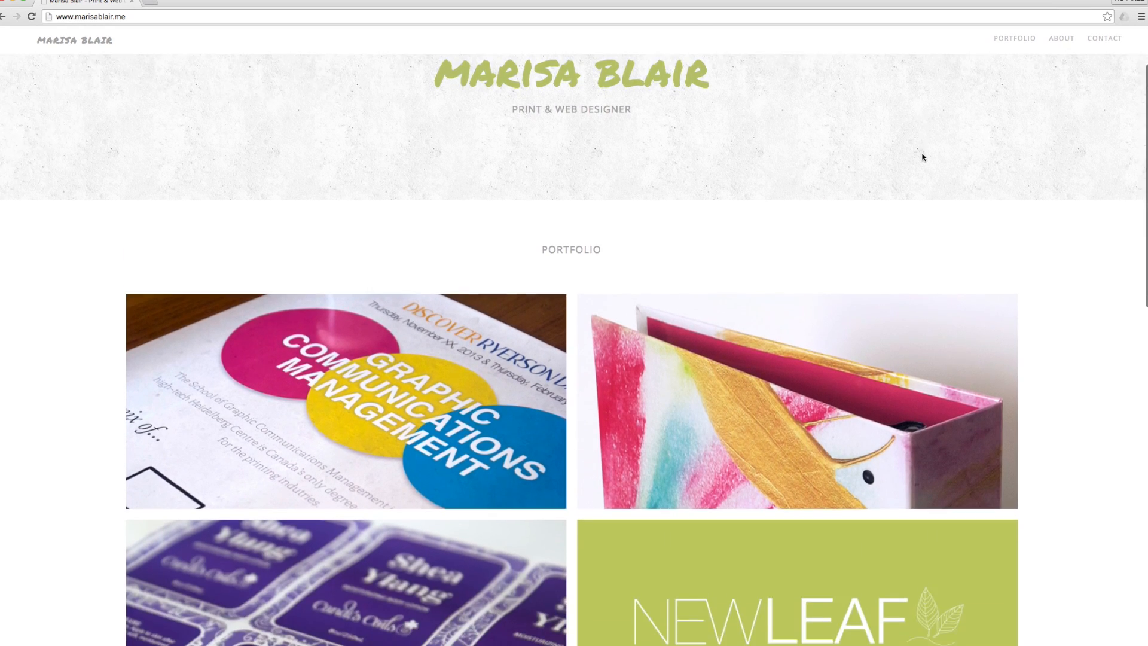
scroll(923, 158, up, 2)
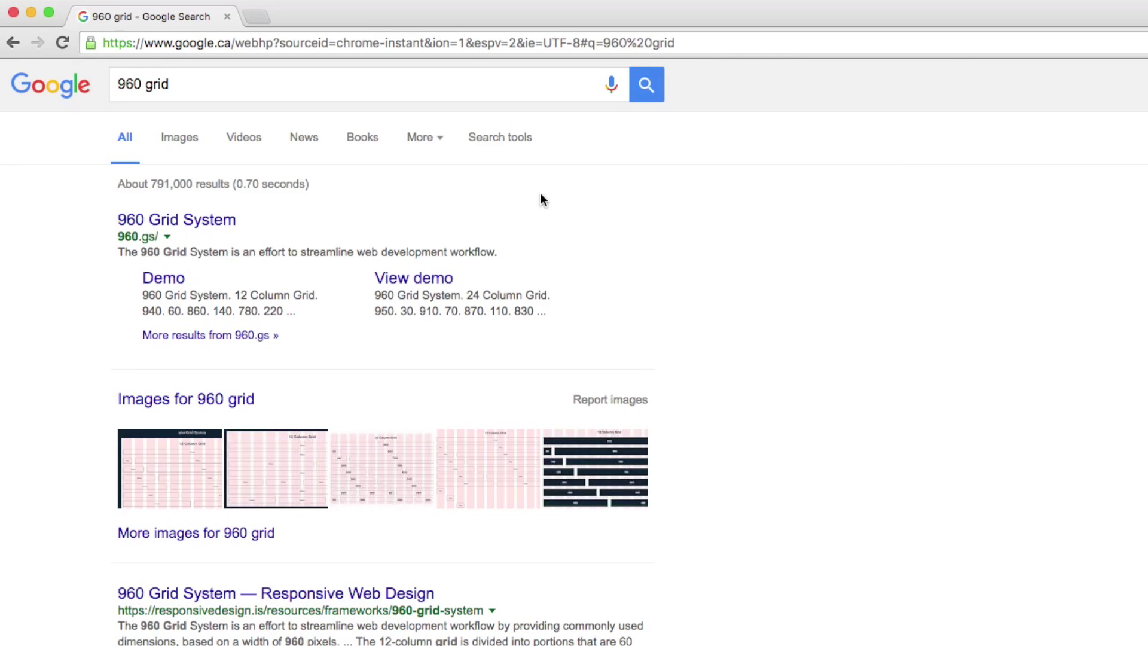
drag(238, 219, 117, 220)
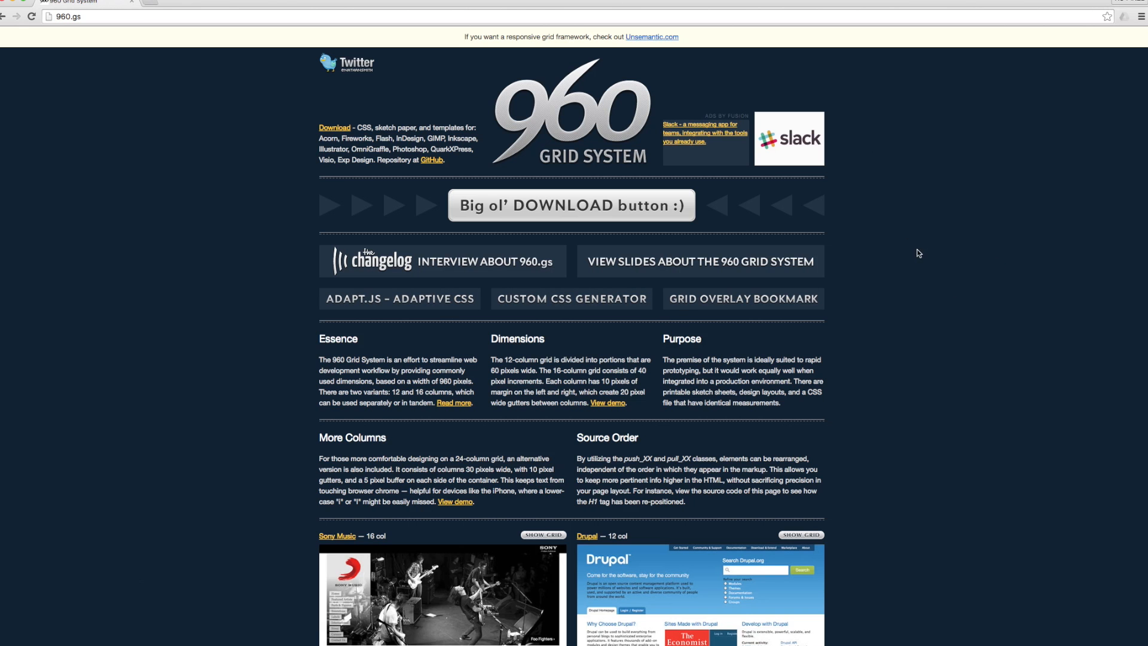
Download the free 960 Grid System templates from its homepage
click(638, 212)
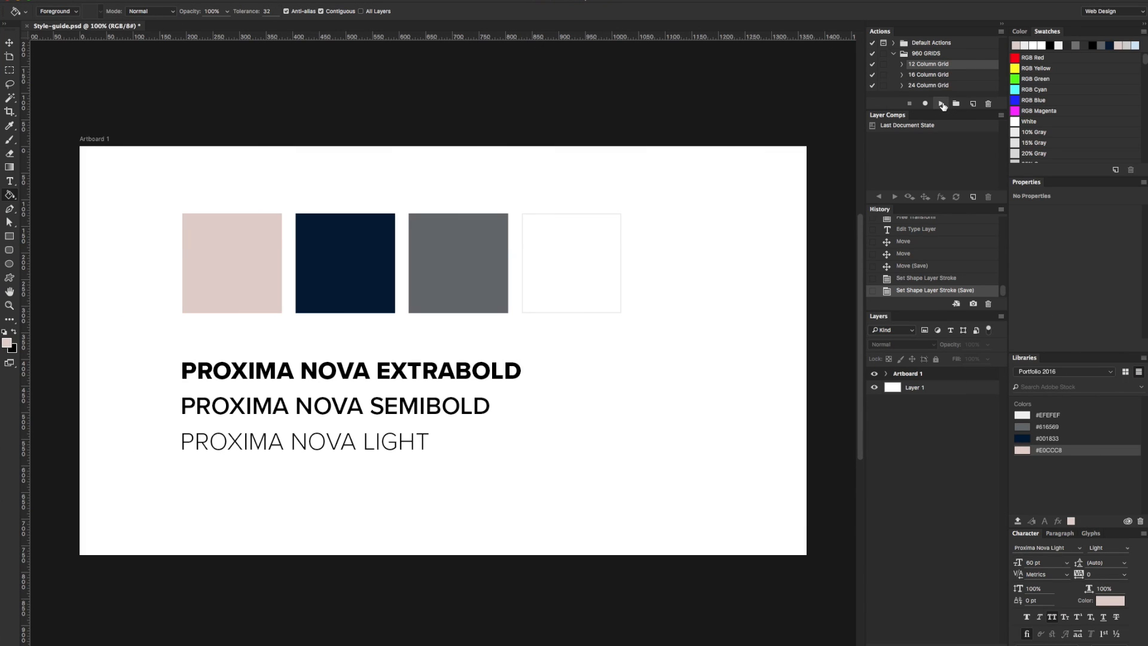
Run the 960 GRIDS 12 Column Grid action to create the grid document
click(941, 105)
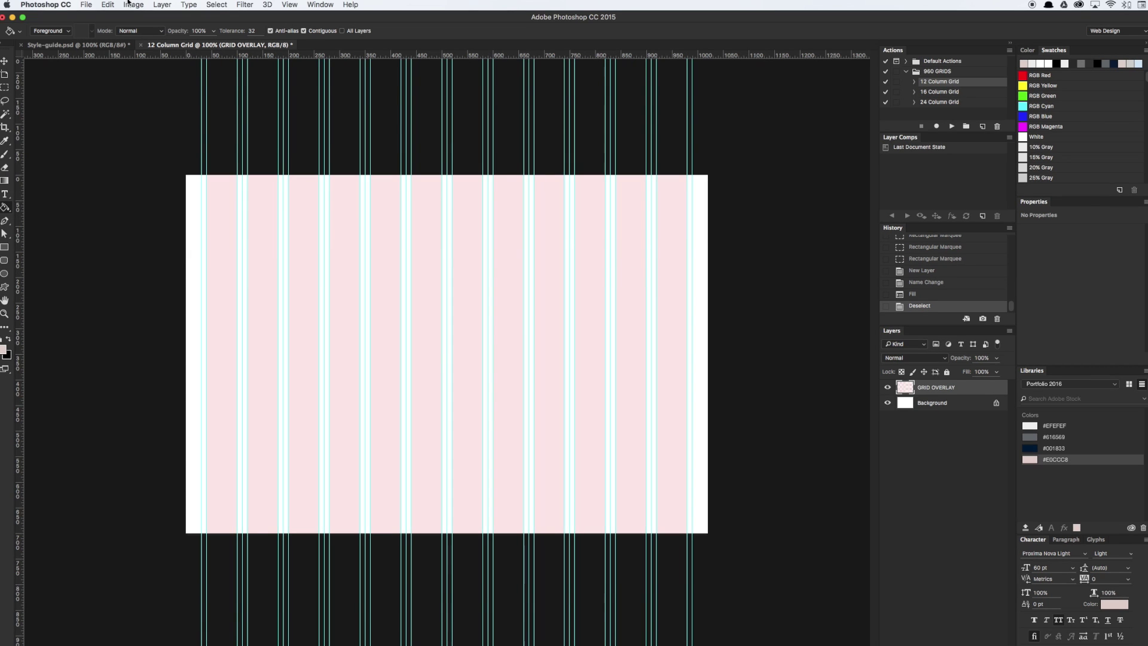
Resize the canvas to 1220 by 1500 px anchored at the top centre
click(130, 4)
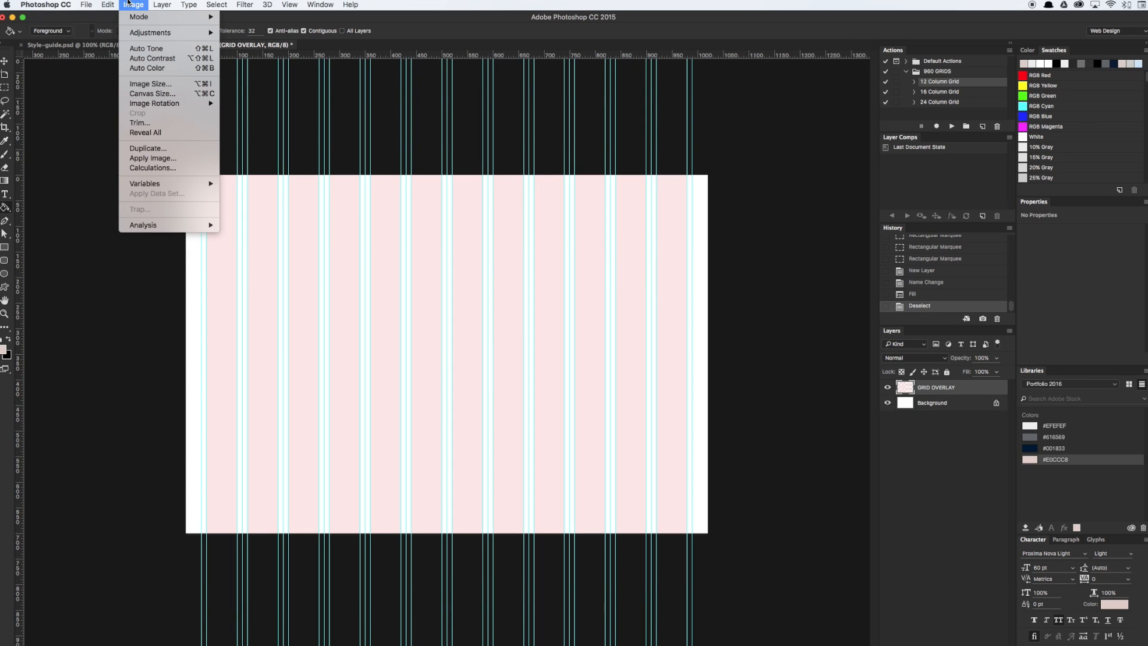
click(161, 94)
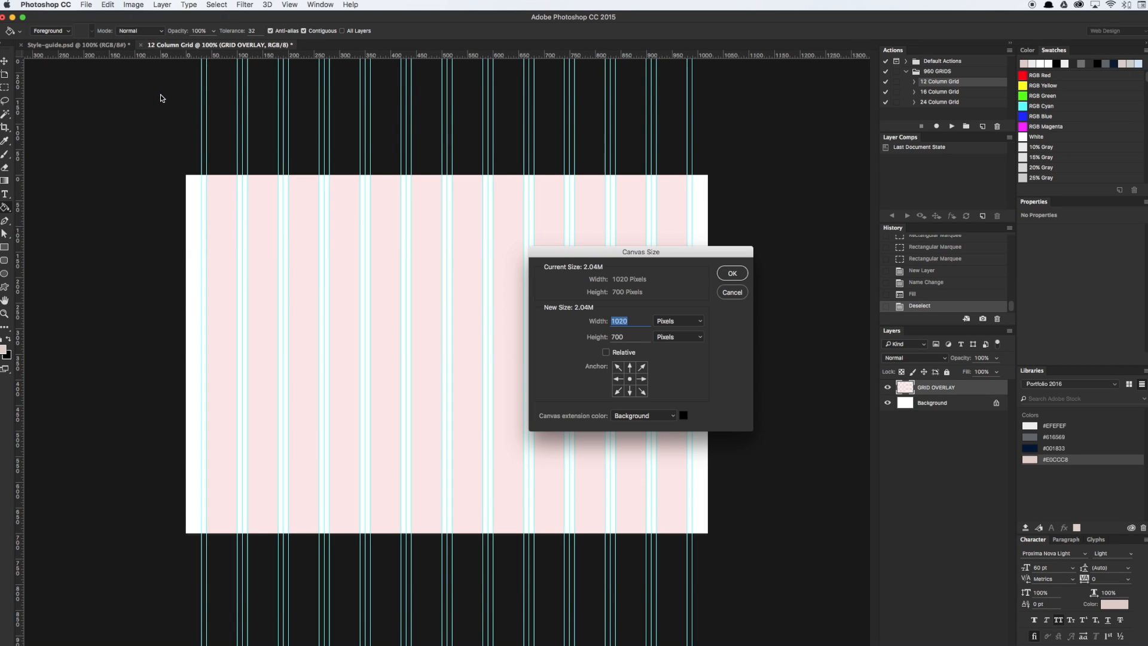
click(630, 367)
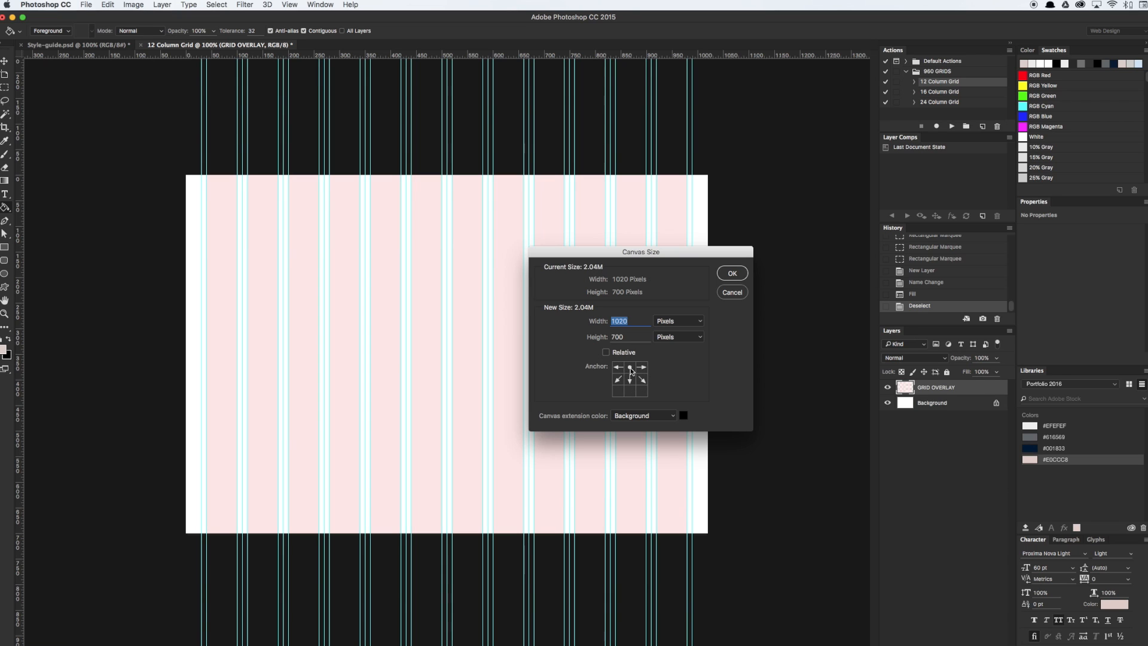
text(1220)
key(Tab)
text(150)
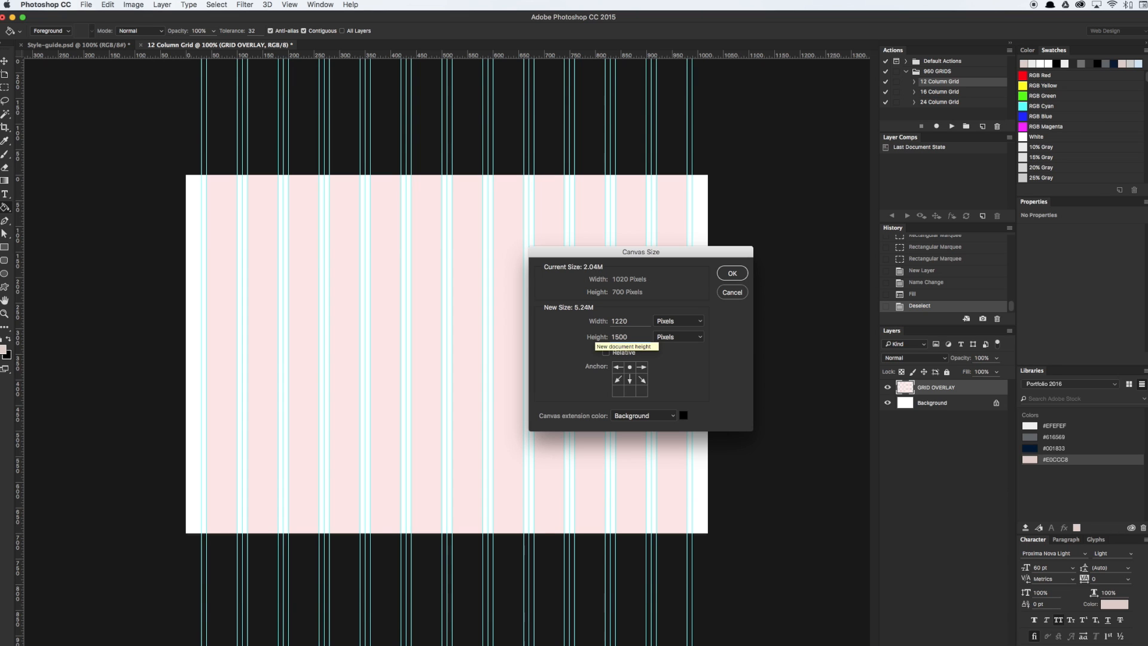
text(0)
click(734, 273)
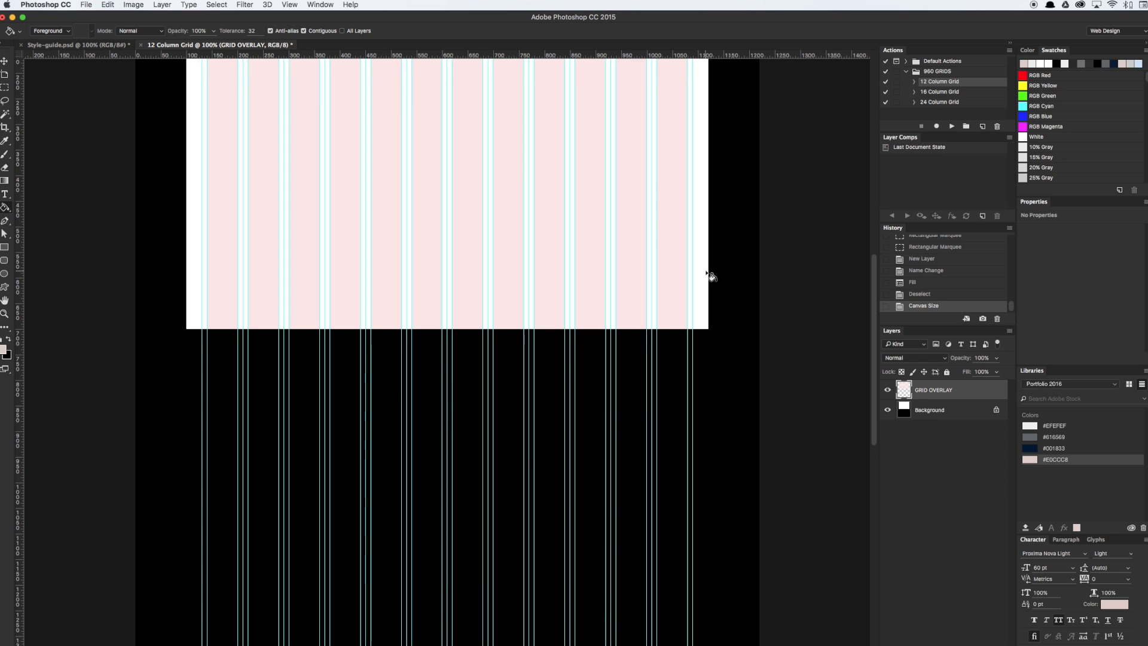
Fill the extended black area of the Background layer with white
click(9, 340)
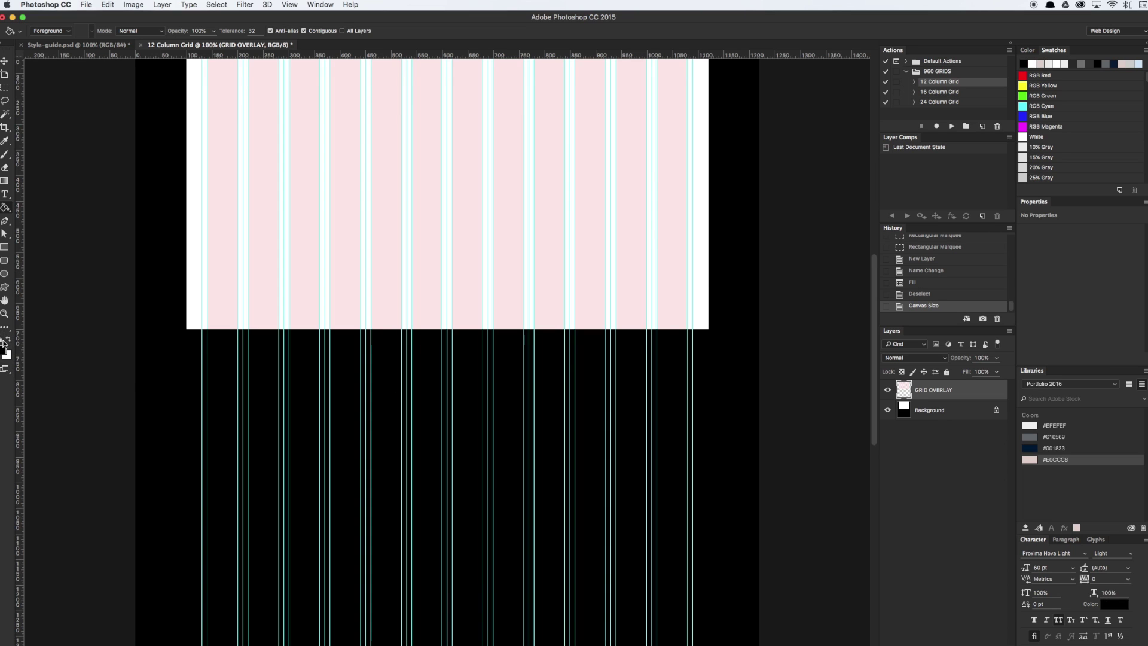
click(917, 413)
click(720, 418)
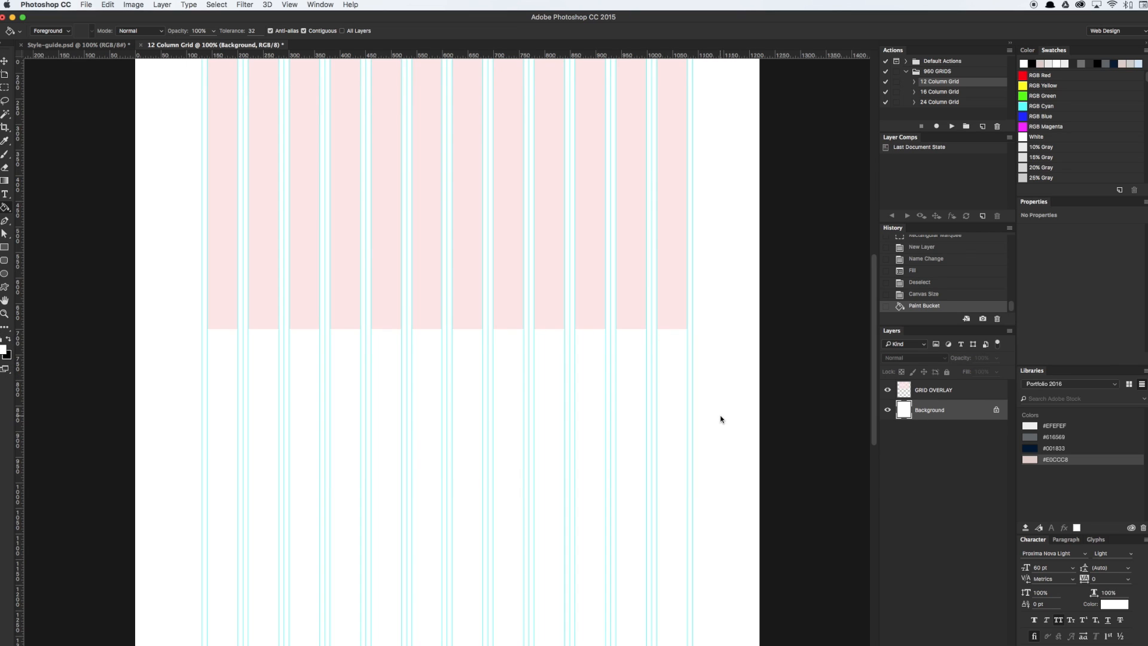
key(super+minus)
Stretch the GRID OVERLAY layer down to the full canvas height
click(925, 392)
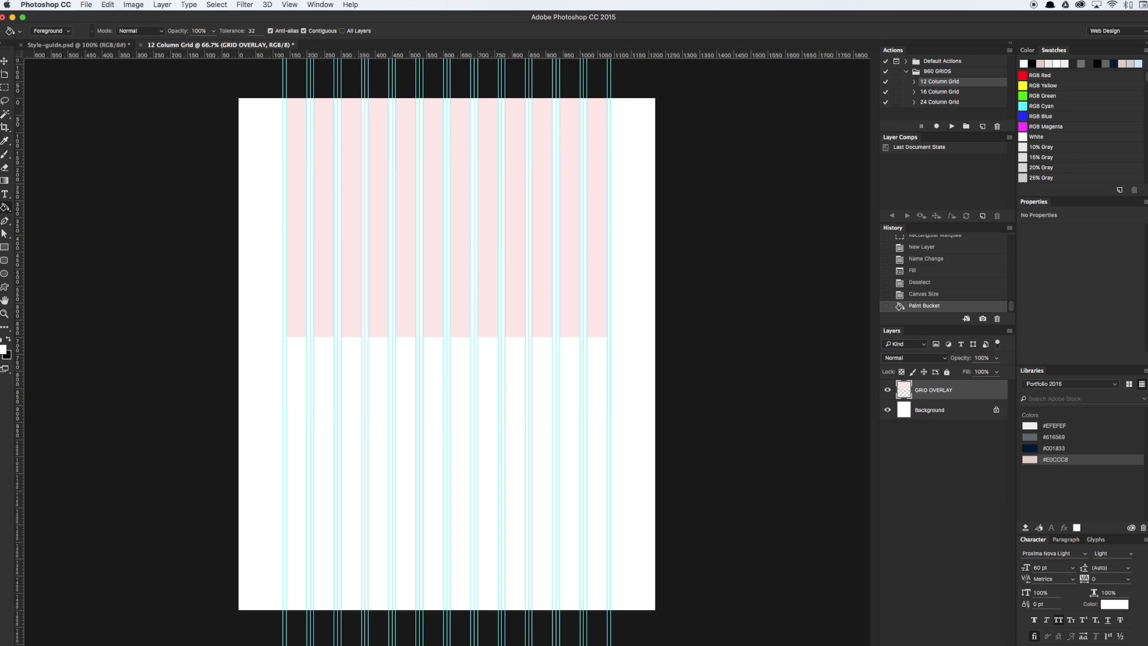
key(v)
drag(447, 339, 458, 613)
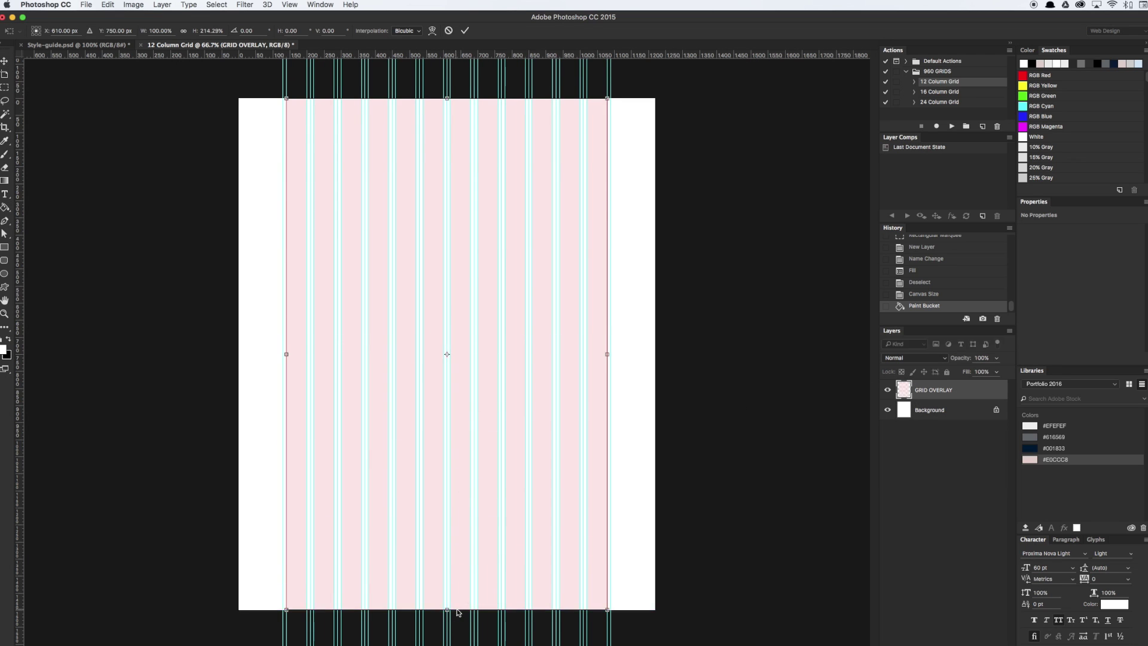
click(465, 31)
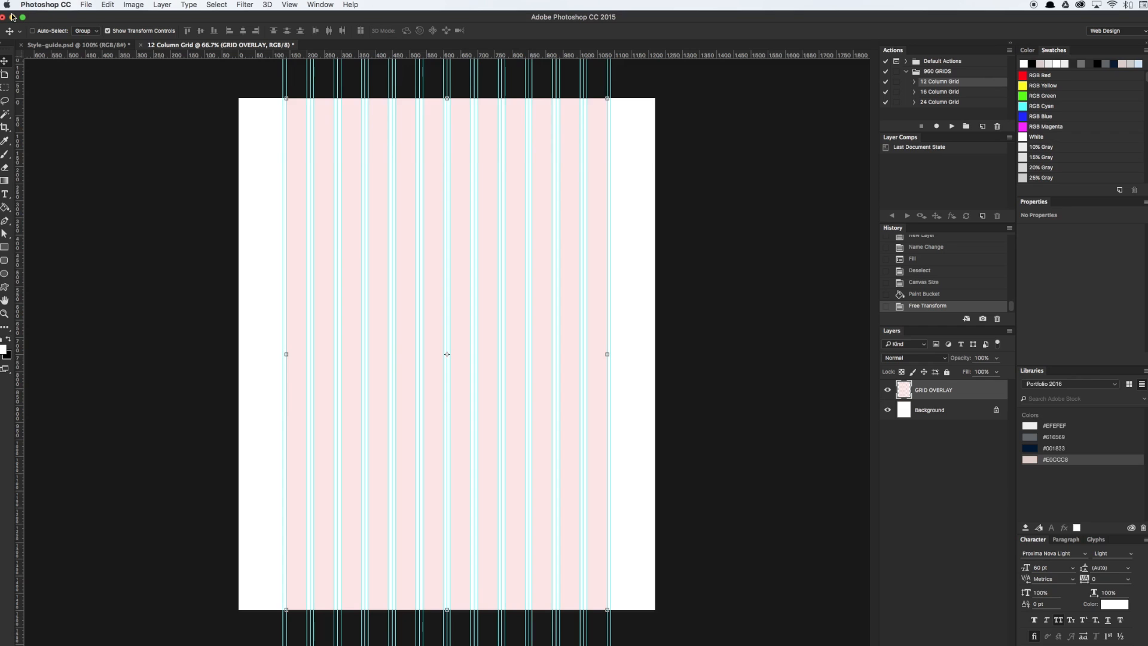
Place the laptop photo and scale it to fill the canvas top
click(87, 6)
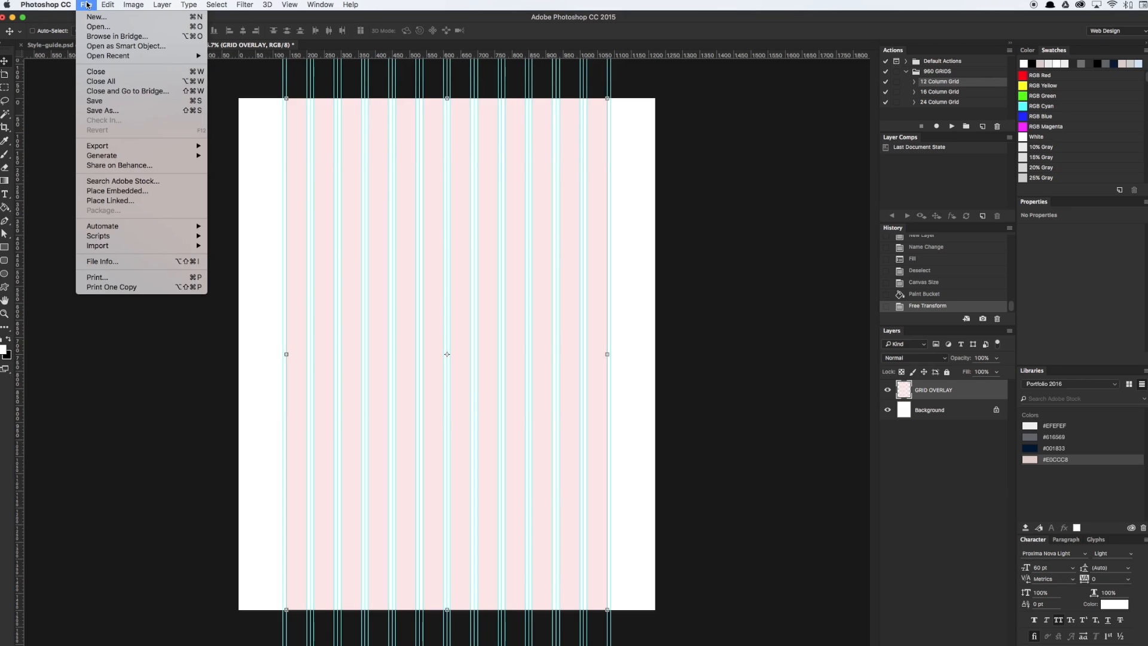
click(153, 191)
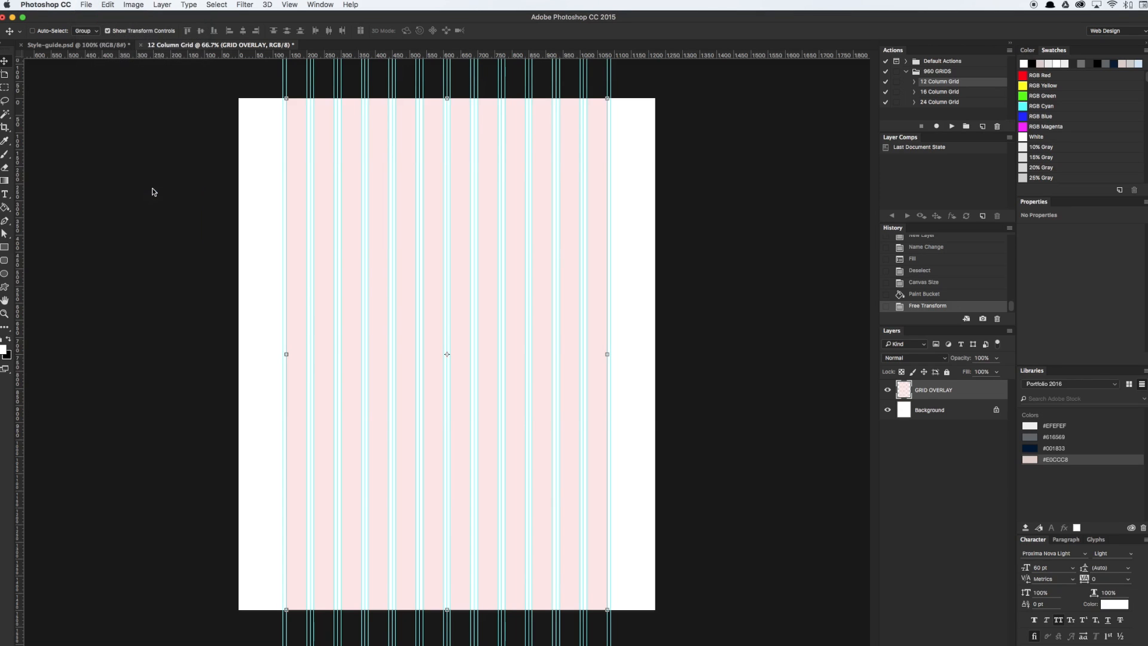
click(808, 371)
drag(551, 383, 501, 362)
drag(557, 568, 658, 643)
click(364, 32)
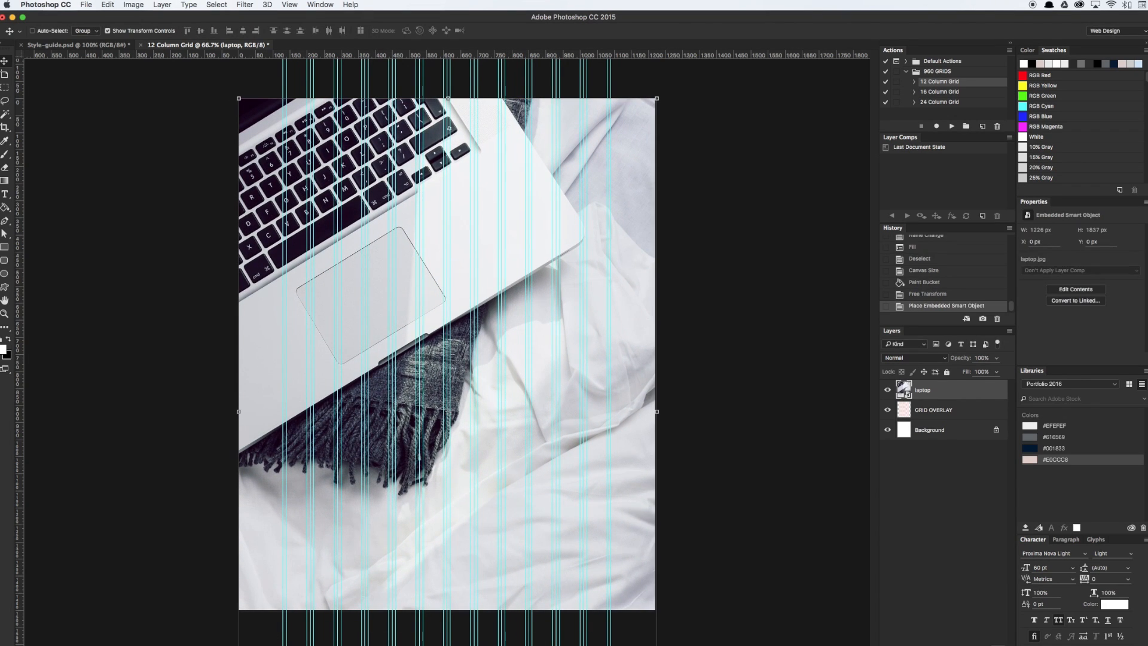
Fill a rectangular top band of the canvas on a new layer
key(ctrl+shift+alt+n)
key(m)
mouse_move(238, 96)
mouse_down()
mouse_move(652, 221)
mouse_move(658, 234)
mouse_up()
key(g)
click(308, 182)
key(ctrl+d)
ctrl+click(904, 390)
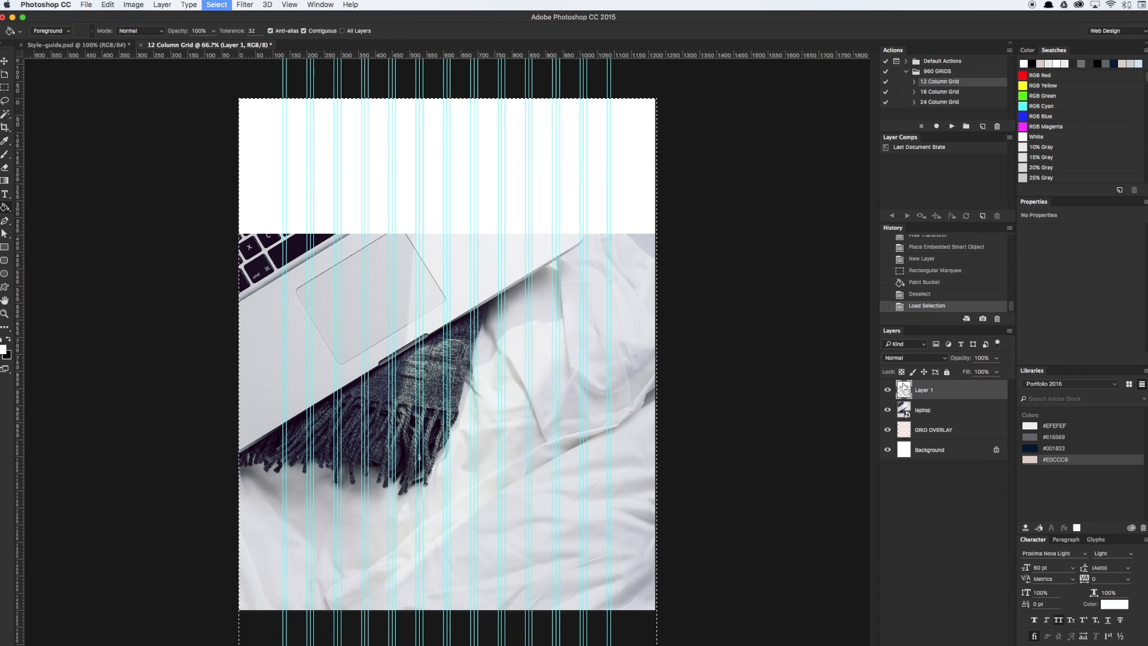
key(ctrl+d)
key(v)
Mask the laptop photo to the band and fill the band pale pink #E0CCC8
ctrl+click(903, 410)
drag(904, 409, 906, 382)
click(929, 629)
click(1032, 460)
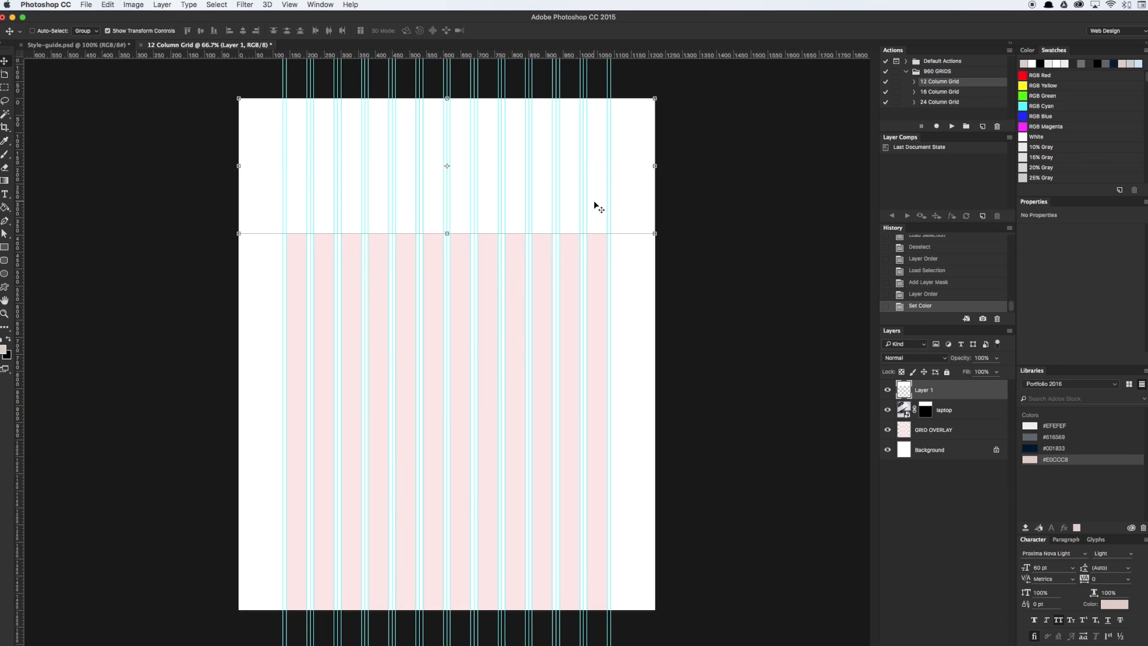
key(g)
click(290, 181)
key(ctrl+plus)
scroll(265, 185, up, 4)
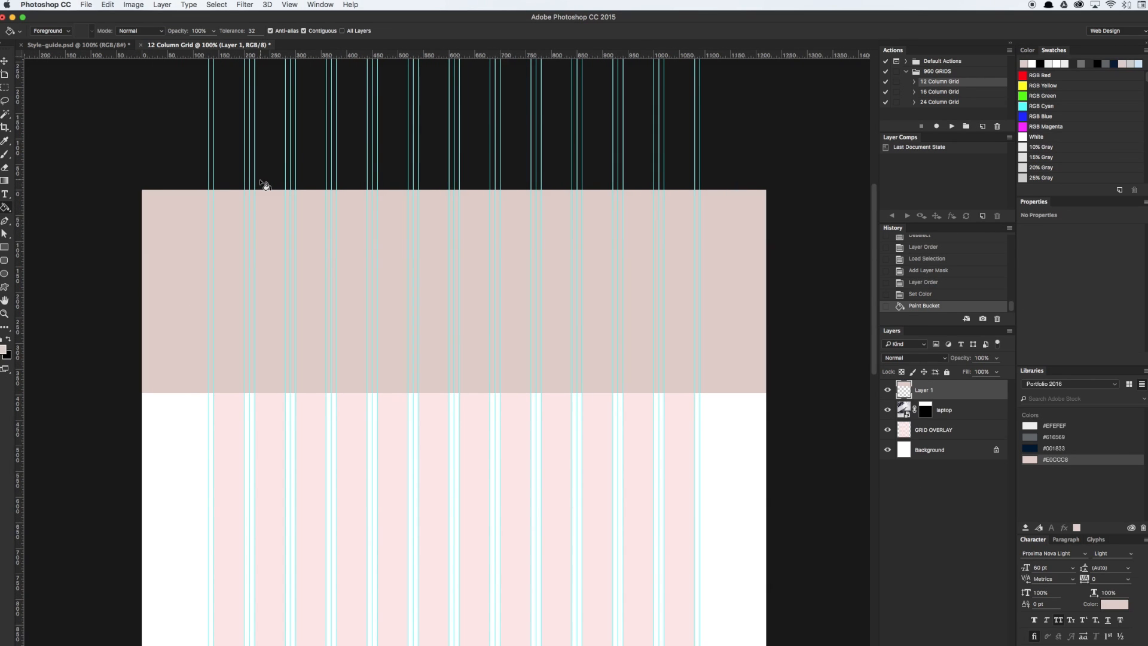
Adjust the gradient end stop and lower the band's opacity so the laptop shows faintly
key(shift+g)
click(58, 34)
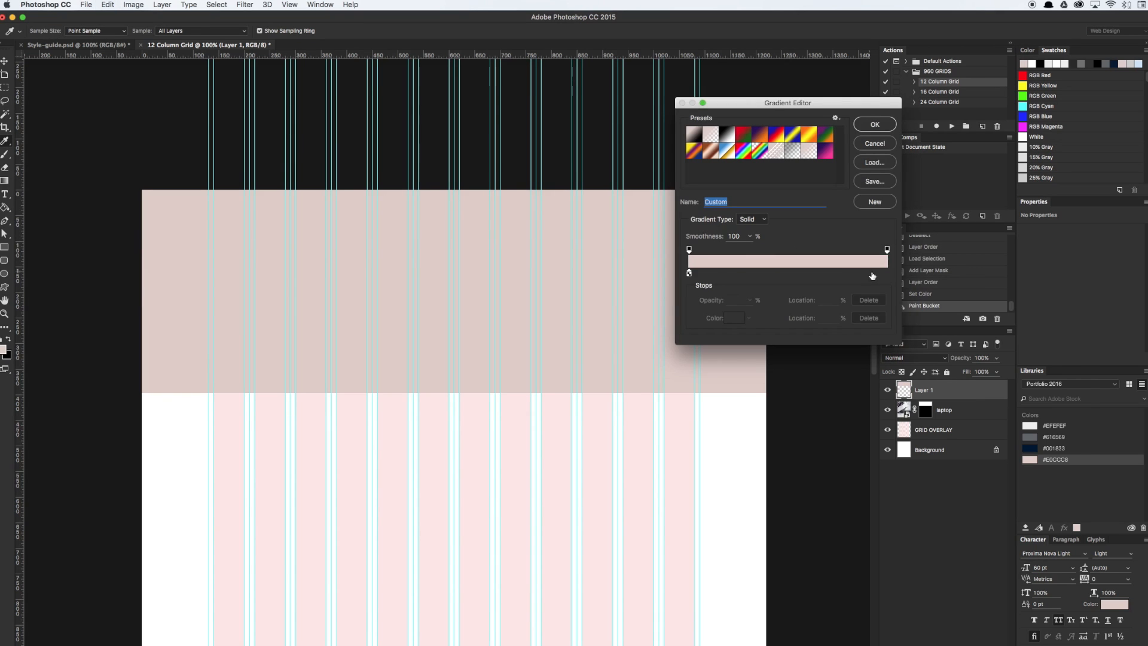
double_click(882, 271)
click(1038, 322)
click(874, 144)
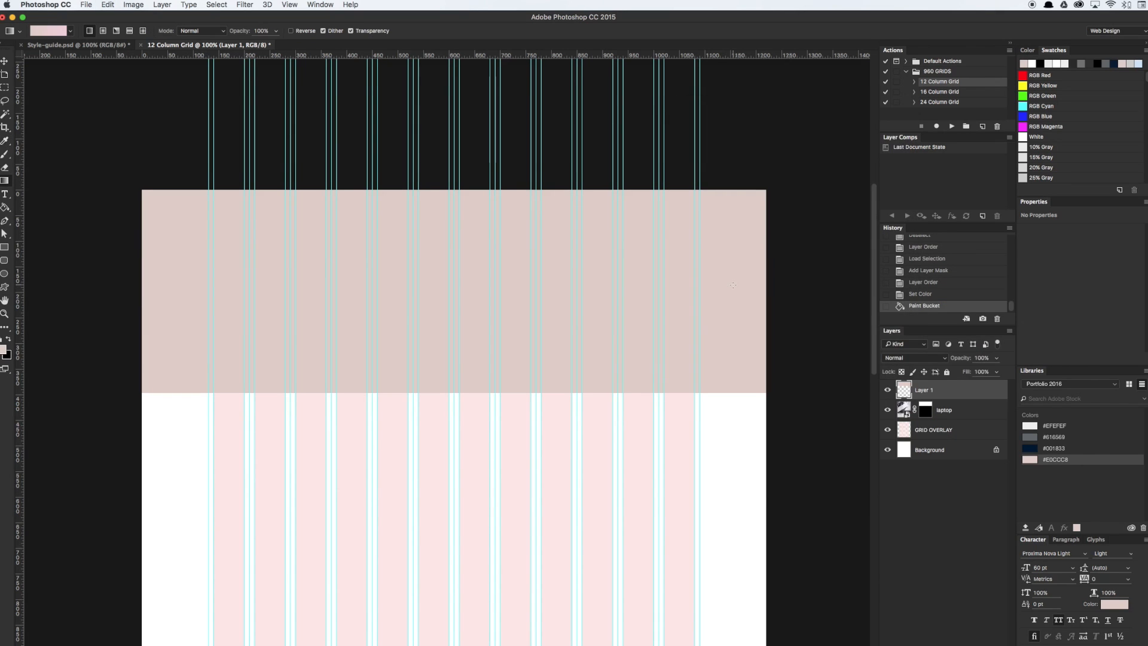
drag(986, 370, 987, 370)
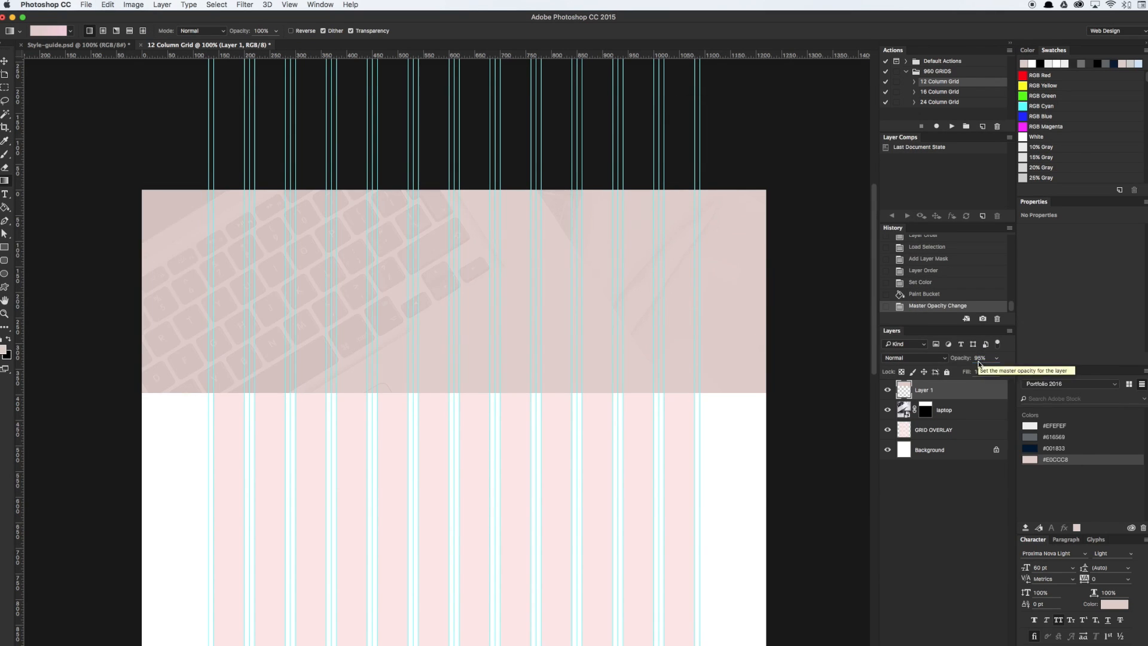
click(933, 476)
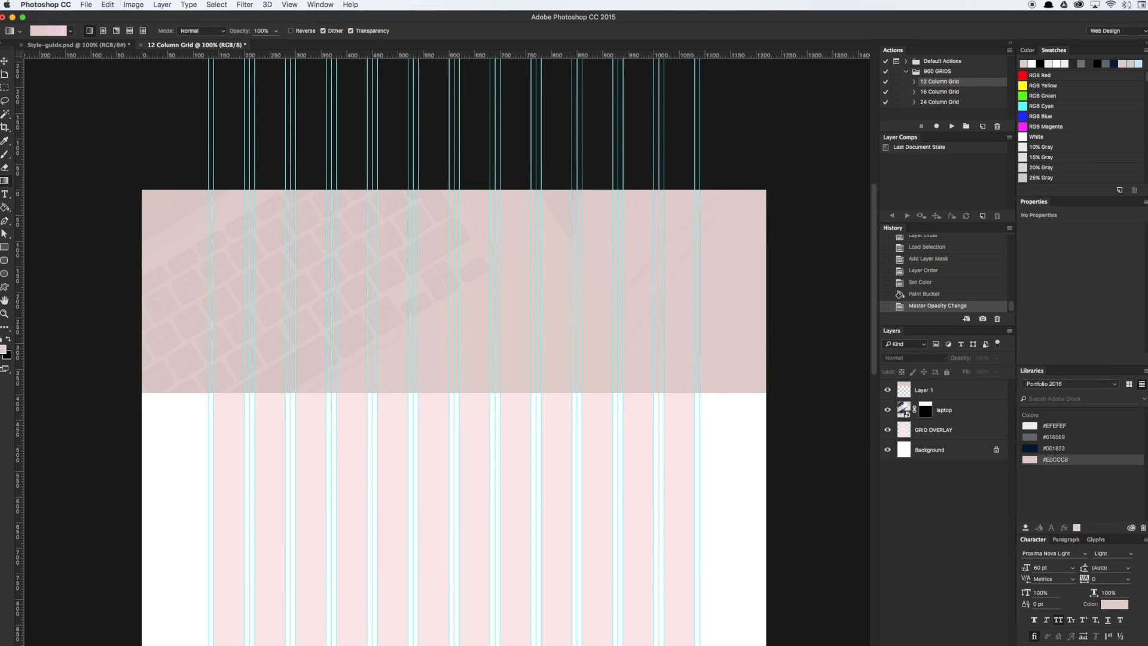
Start a text line on the pink band for the name
key(t)
click(320, 285)
key(ctrl+v)
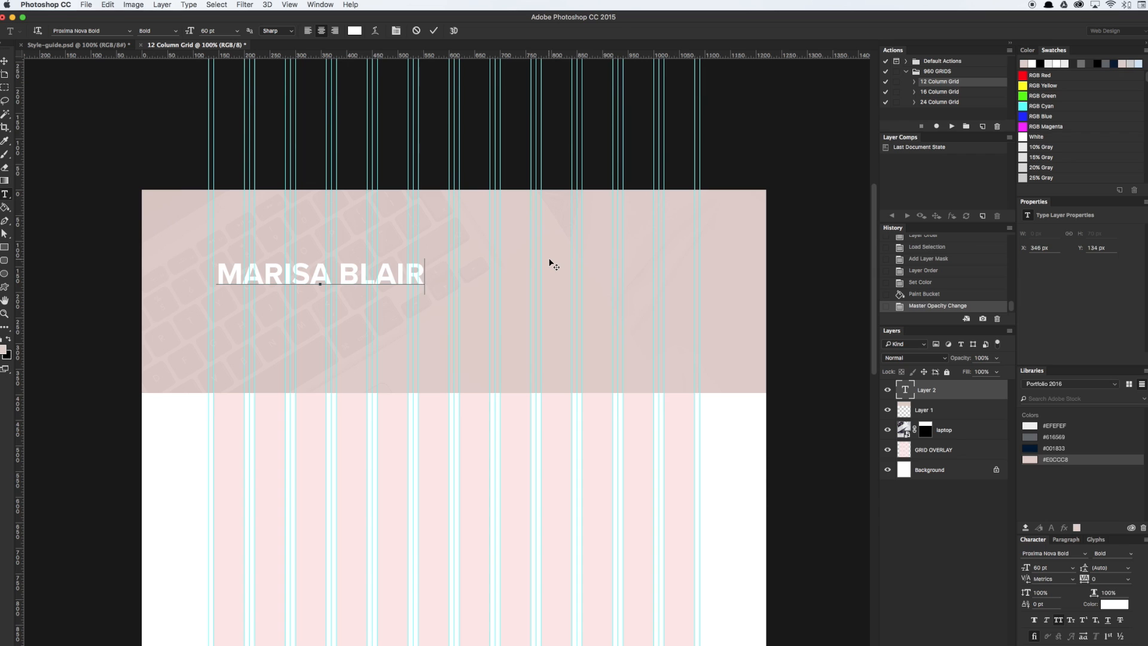
key(ctrl+a)
click(186, 45)
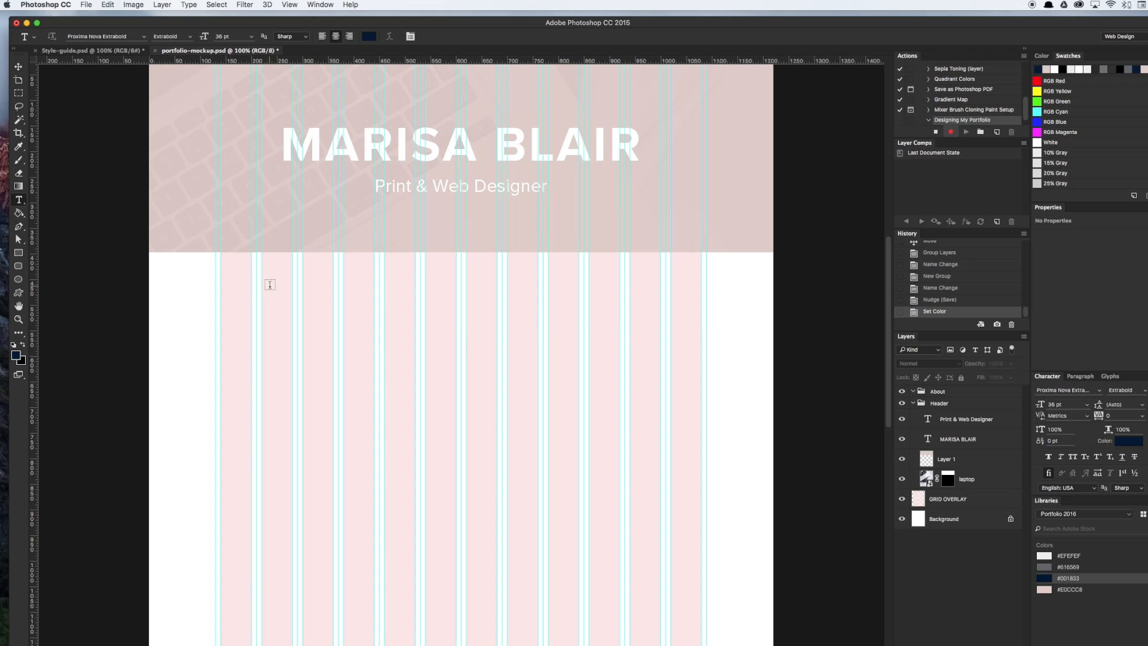
Add a 30 pt Why, Hello There. heading aligned to the grid
click(251, 36)
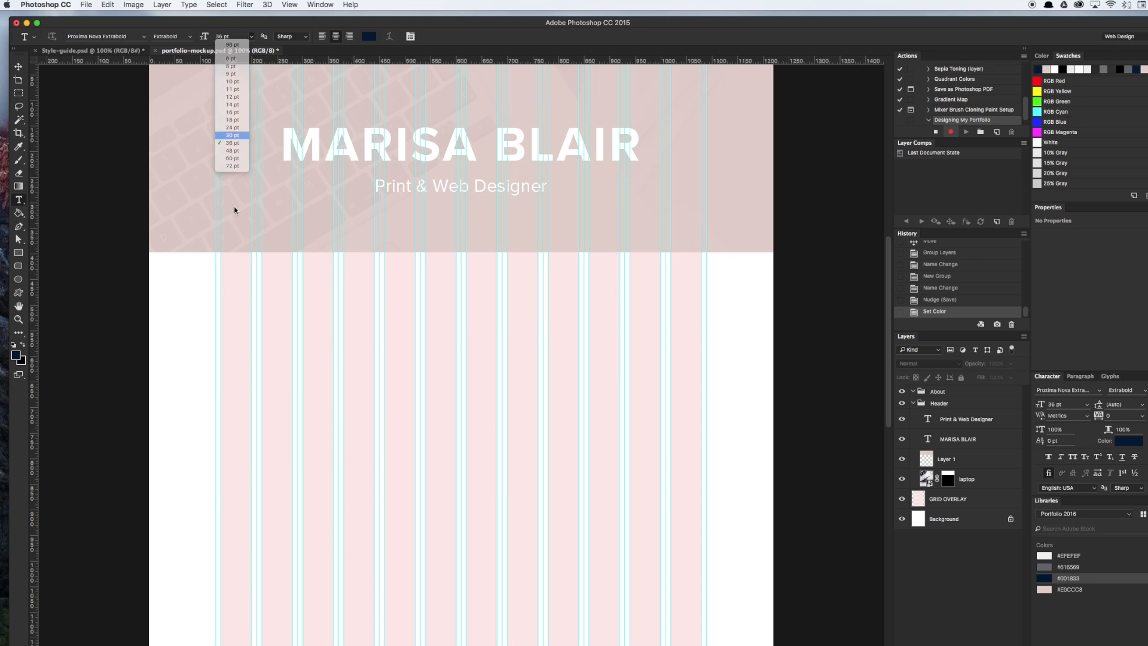
click(233, 135)
click(222, 281)
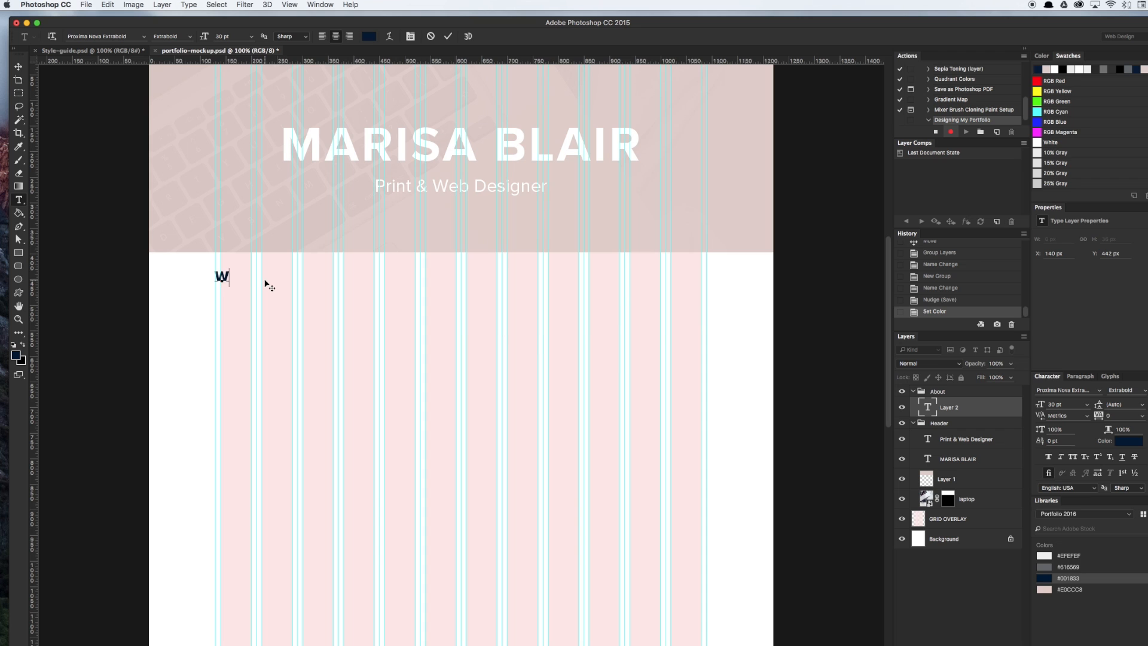
text(hy, Hello There.)
key(ctrl+Return)
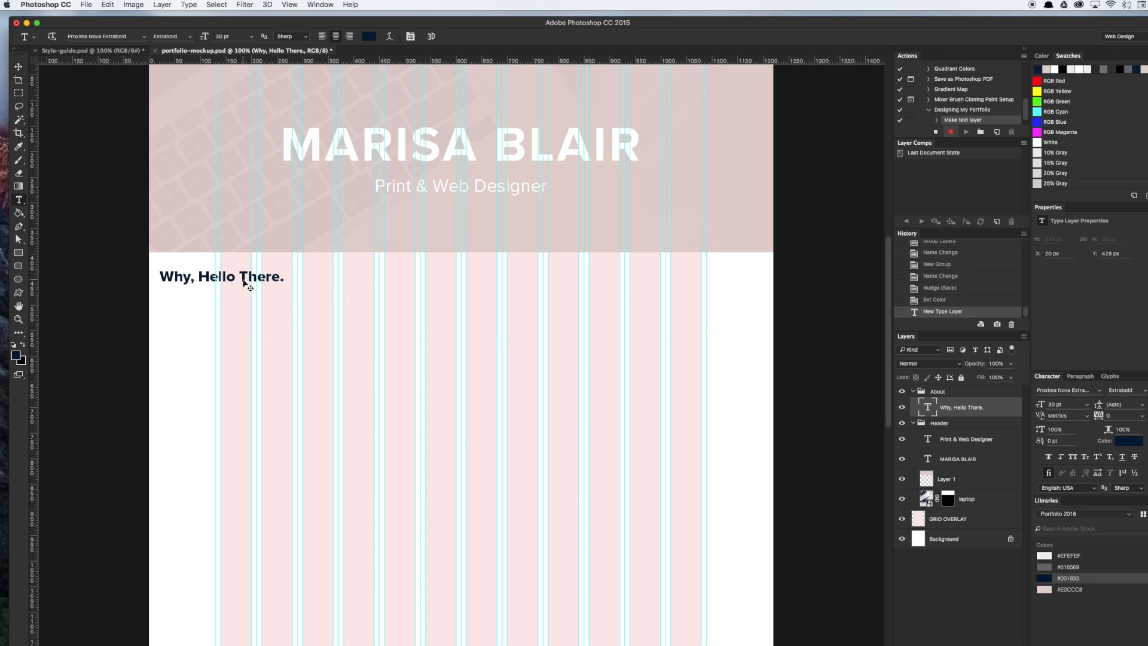
drag(250, 286, 312, 298)
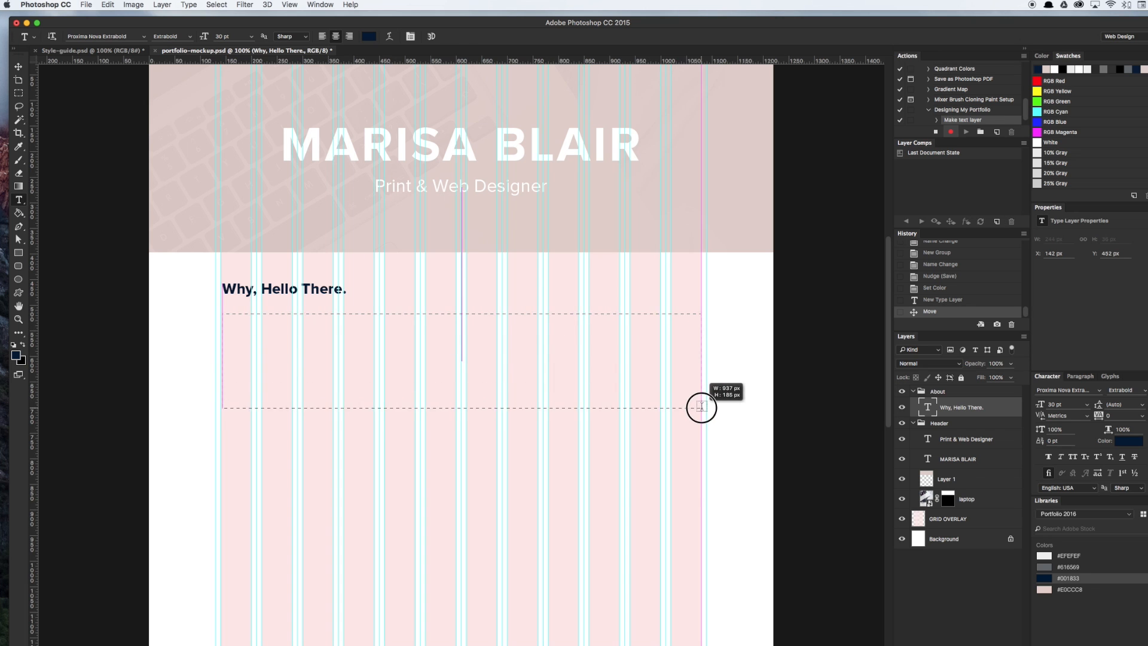
Draw an empty paragraph text box below the heading
drag(222, 314, 701, 408)
Generate lorem ipsum on lipsum.com and select its first paragraph
click(448, 37)
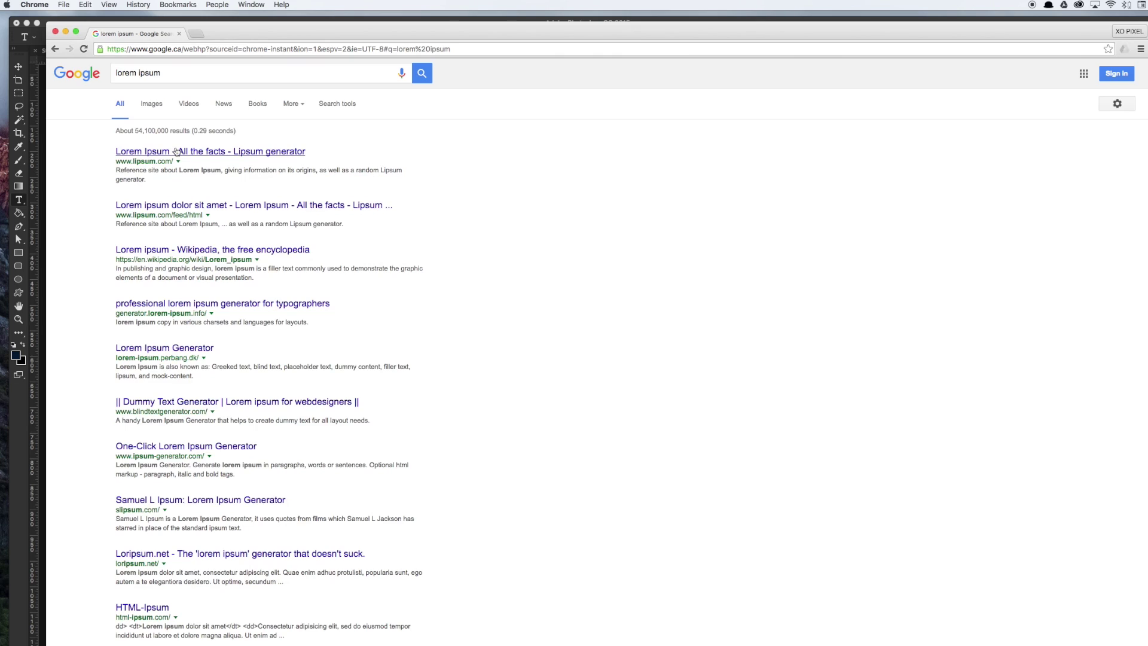
click(212, 152)
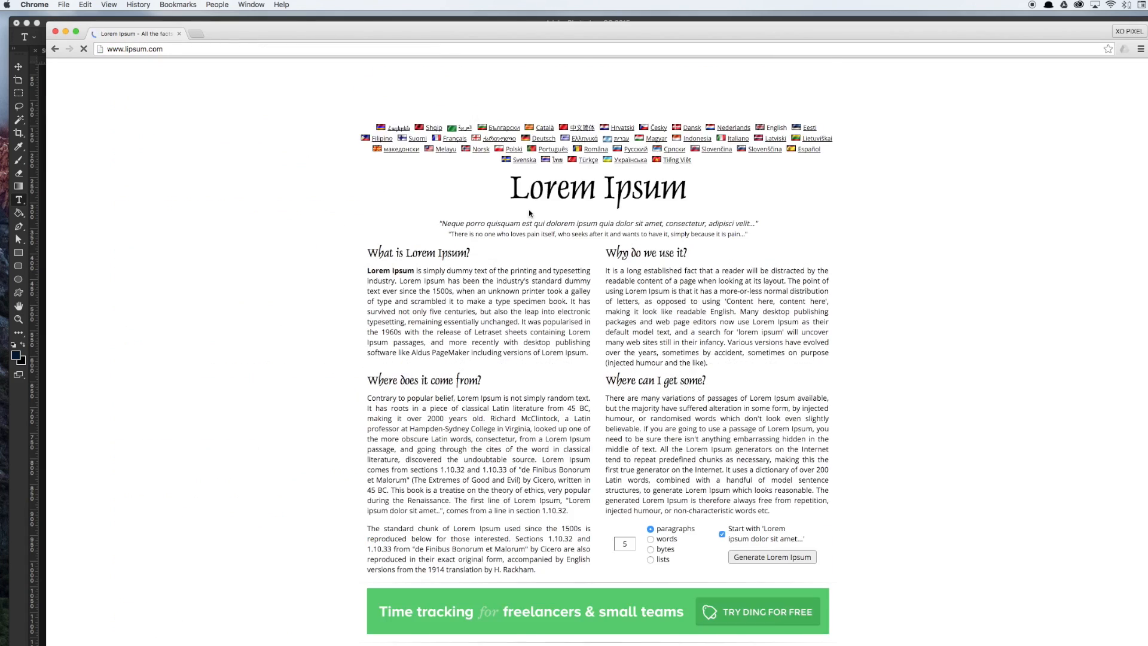
scroll(529, 213, down, 3)
click(773, 433)
drag(368, 258, 523, 299)
click(370, 259)
triple_click(474, 267)
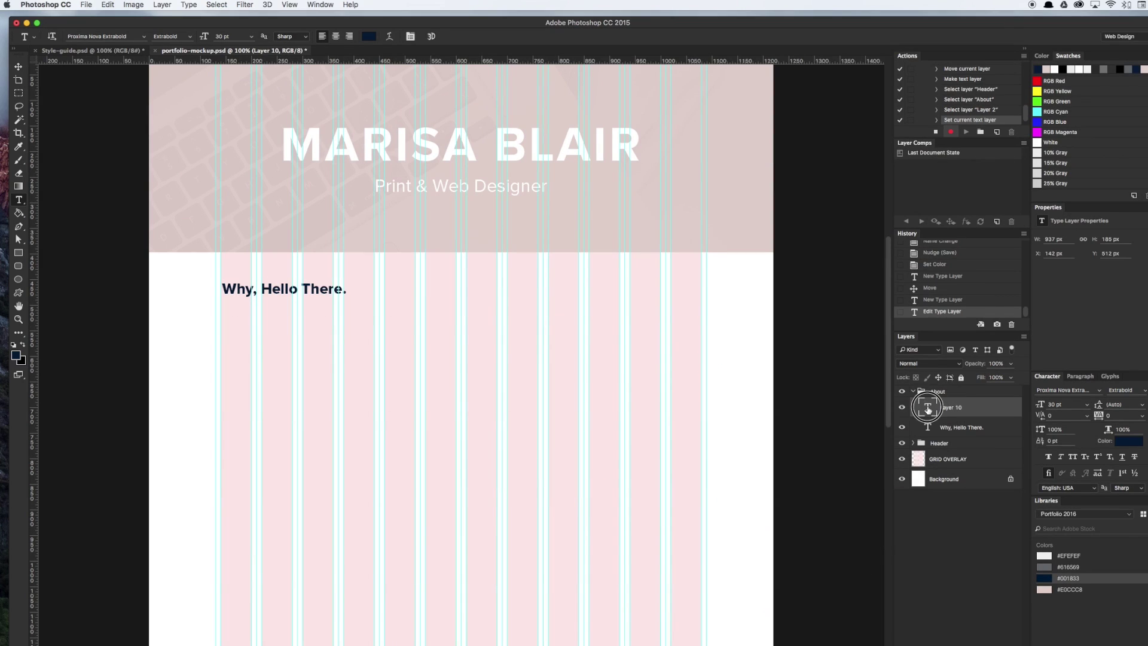
Paste the paragraph into the box as light grey 18 pt Proxima Nova Light
double_click(929, 407)
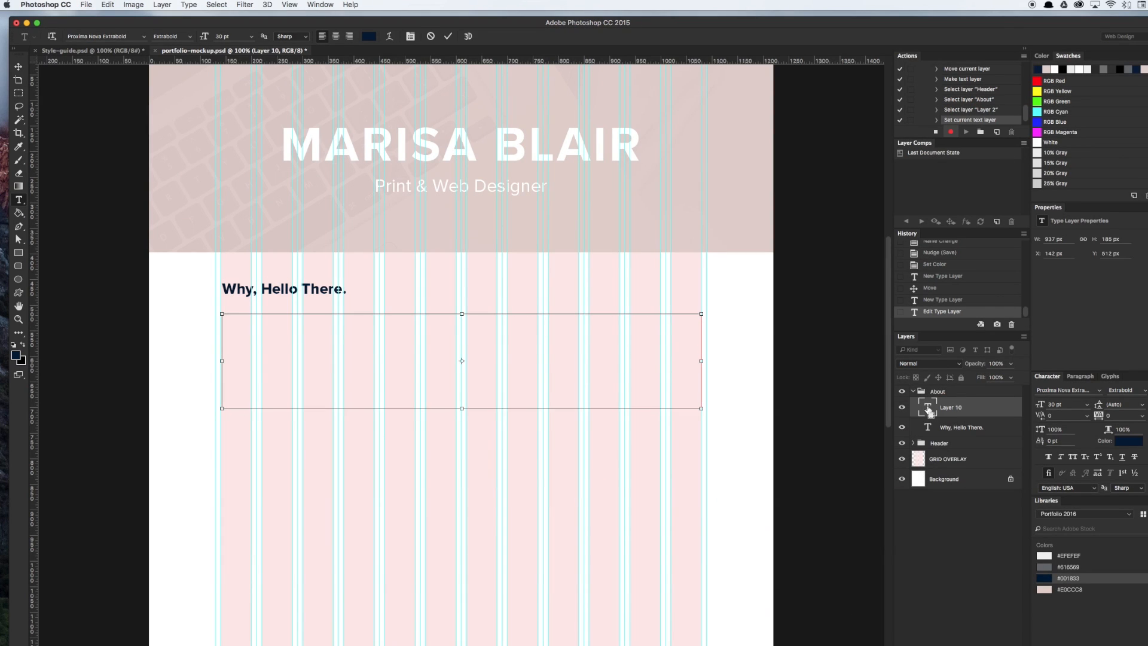
key(ctrl+v)
key(ctrl+a)
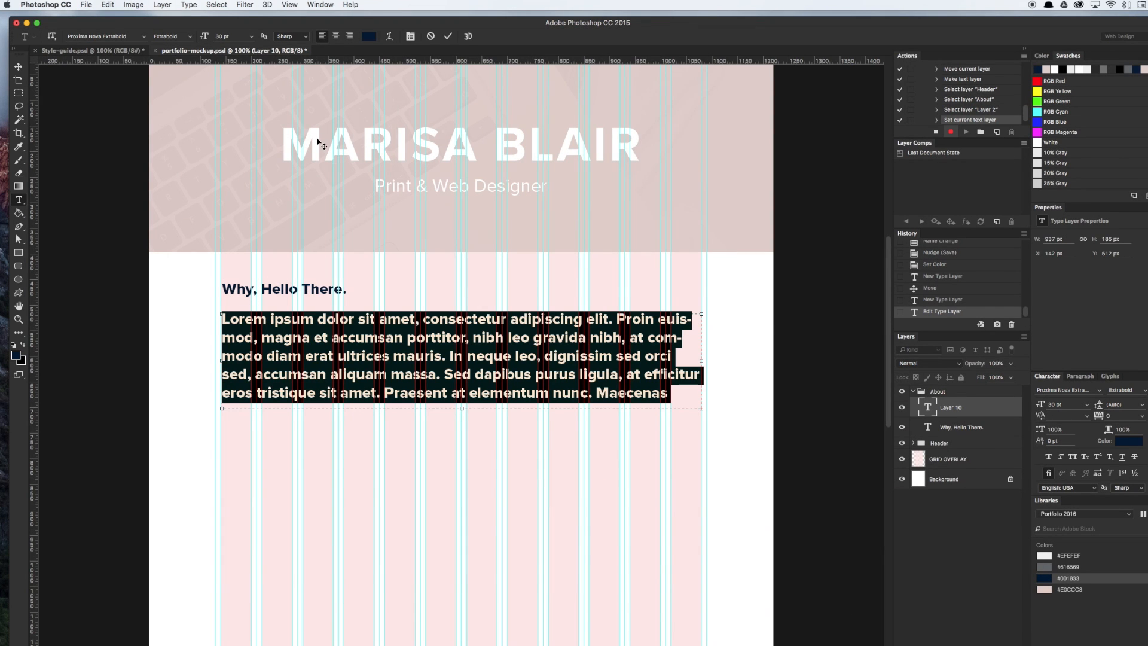
click(1068, 567)
key(ctrl+a)
click(1141, 404)
click(1122, 431)
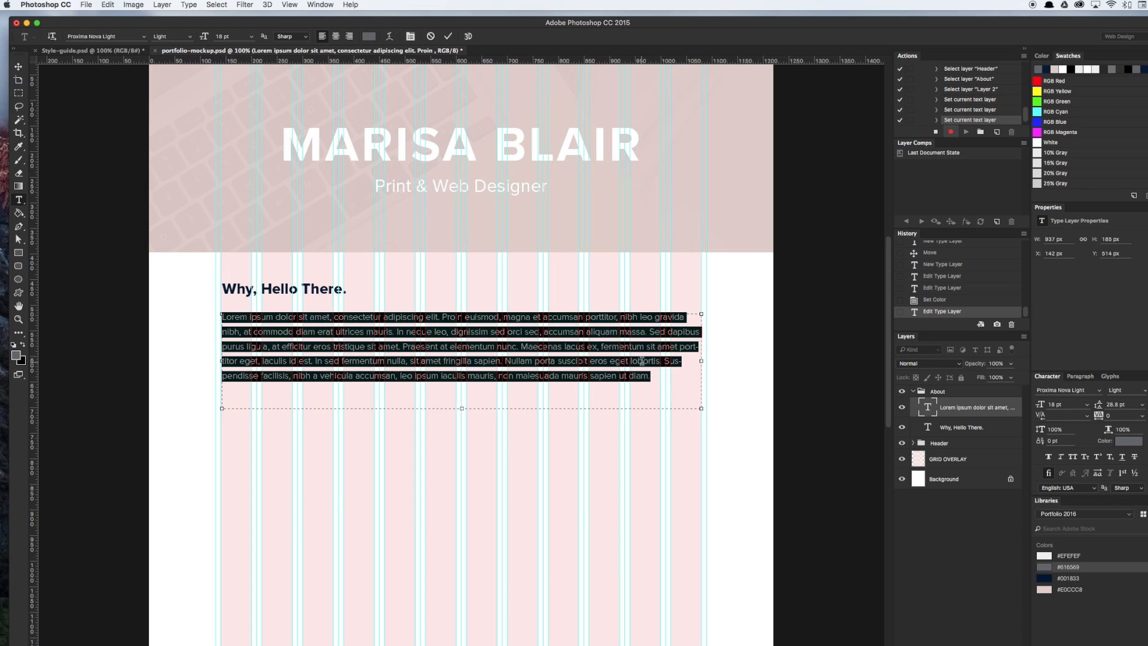
key(ctrl+Return)
key(ctrl+semicolon)
scroll(461, 359, down, 5)
scroll(461, 358, up, 7)
Add a semibold contact line below the paragraph at a larger size
click(256, 498)
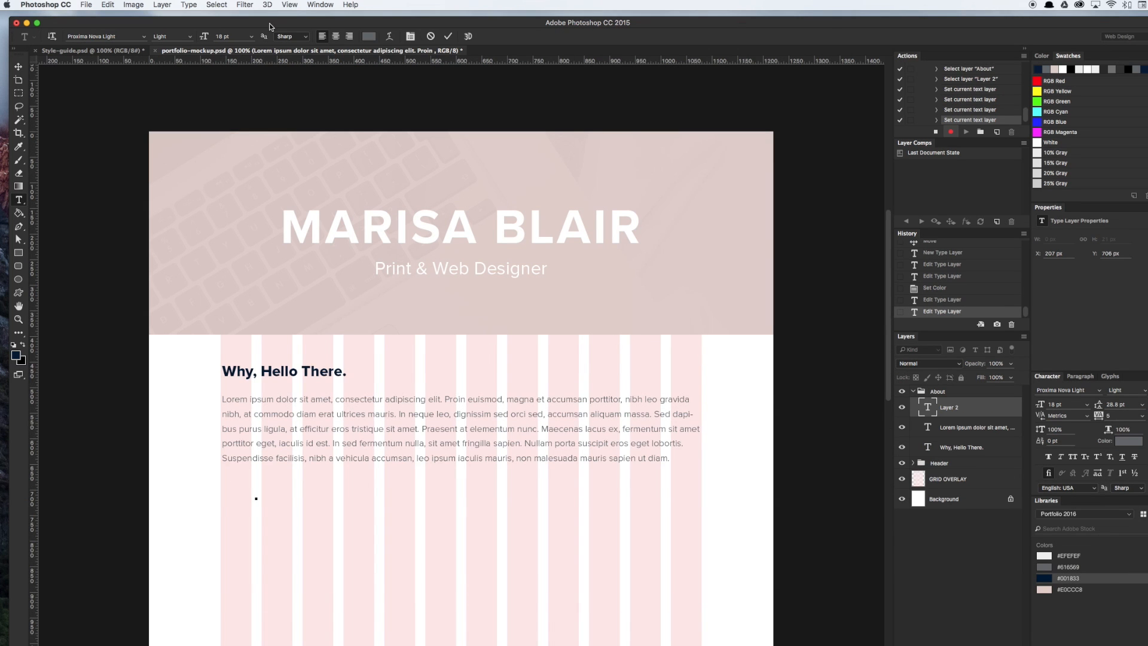
click(224, 36)
text(25)
key(Return)
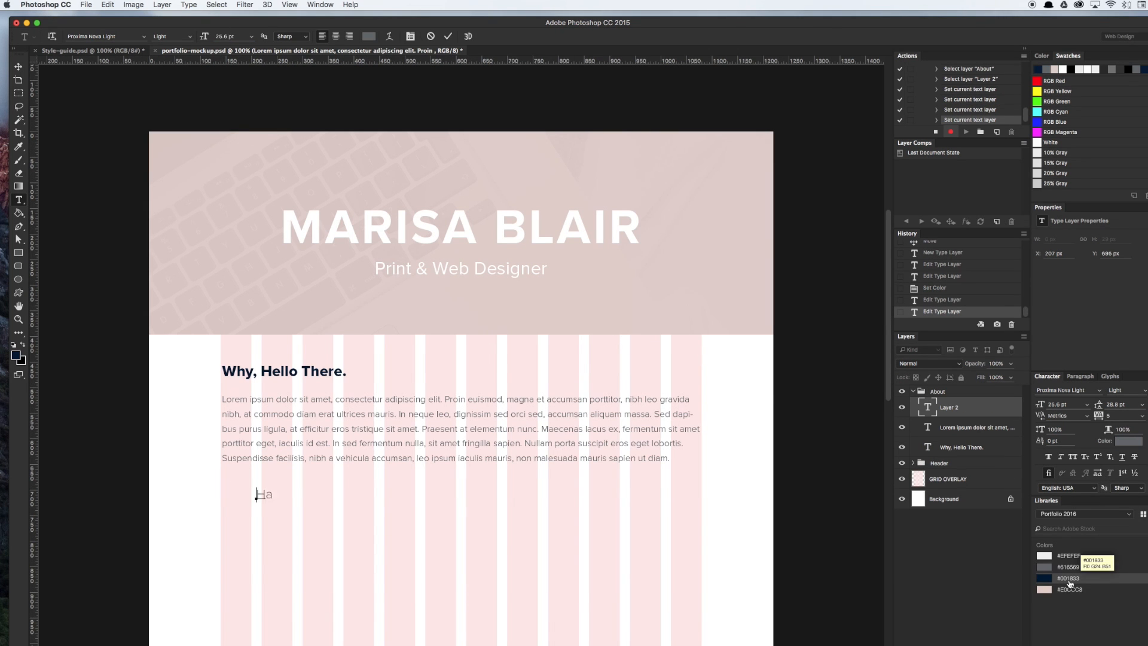
click(1066, 582)
text(project in mind?)
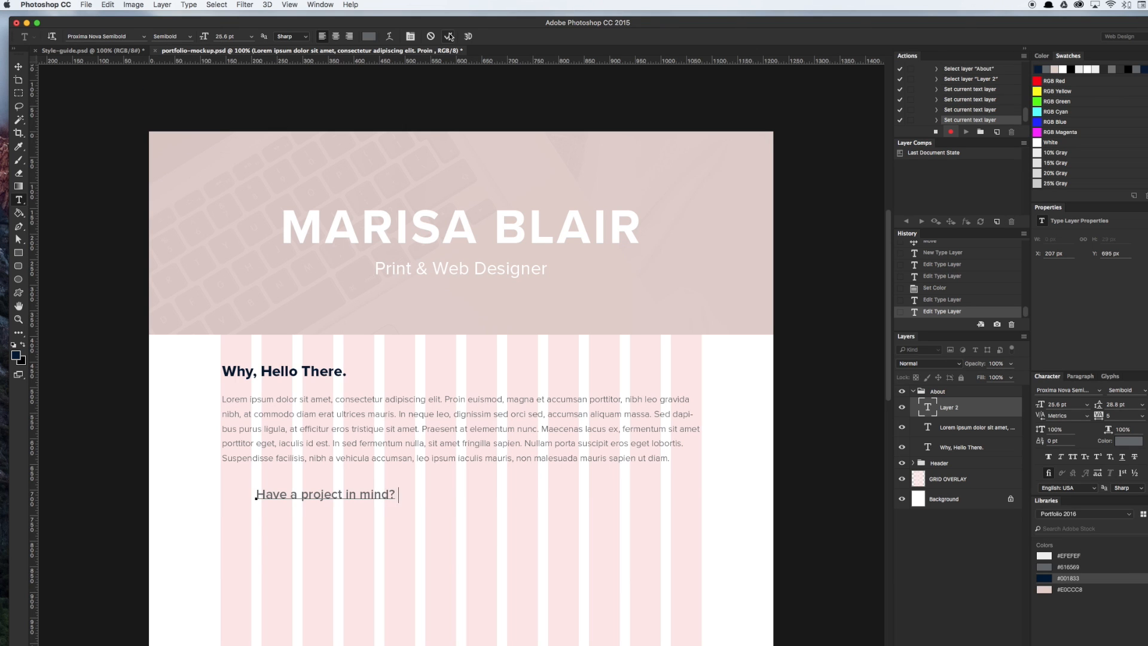
key(ctrl+Return)
Recolour the email address in the contact line pink
double_click(928, 415)
click(369, 36)
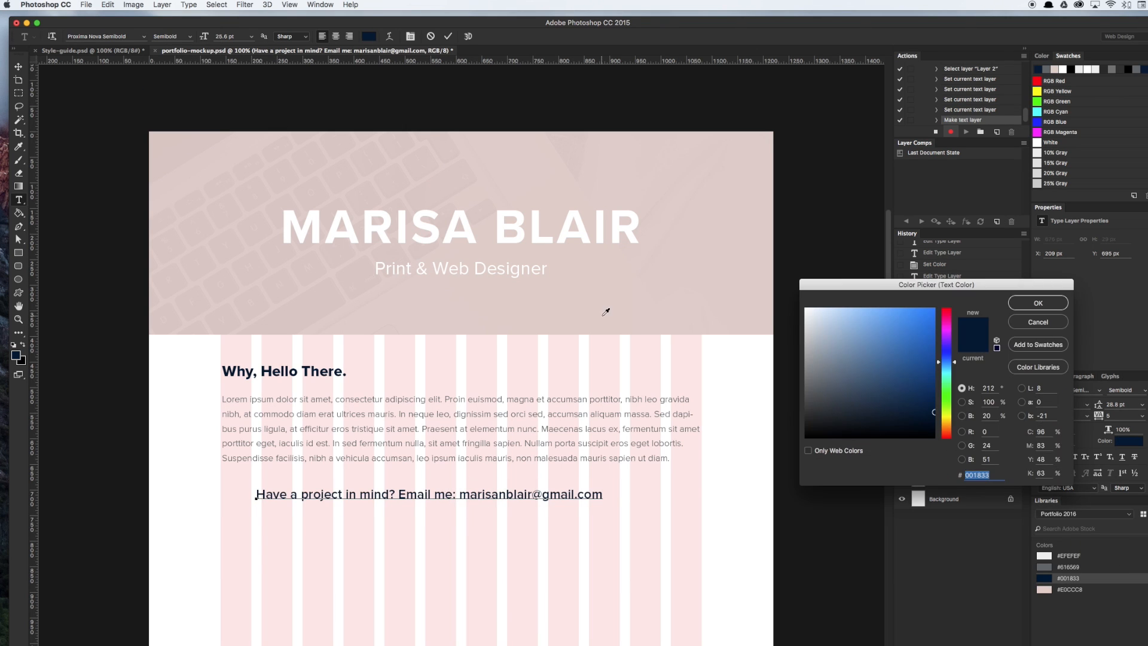
click(1045, 589)
key(Return)
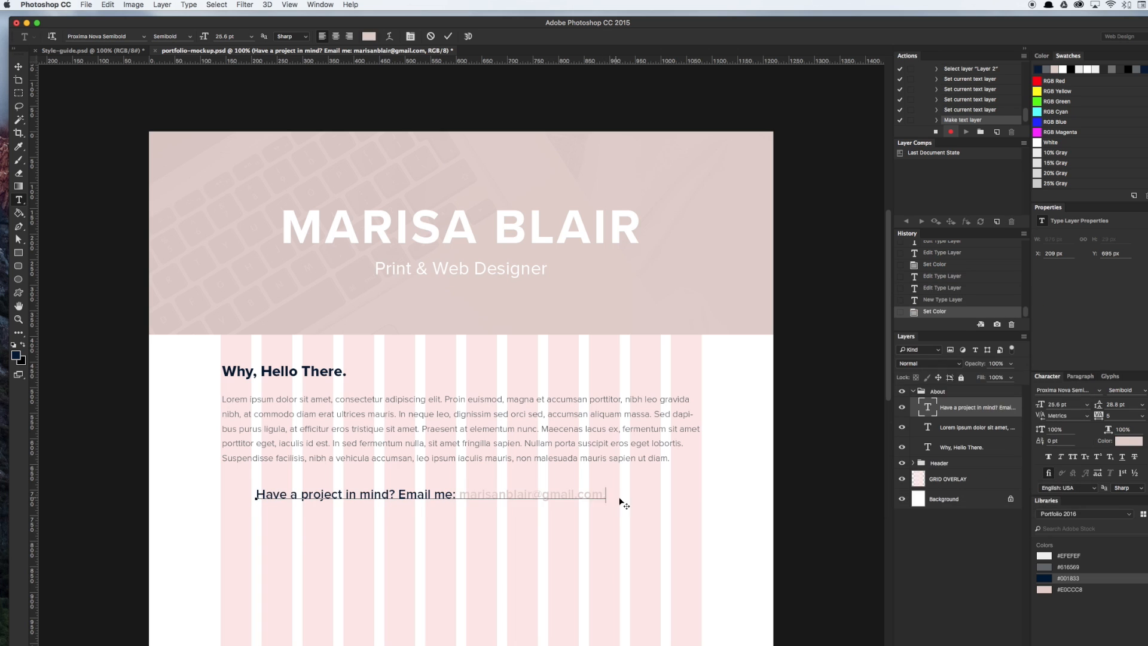
triple_click(607, 490)
click(368, 37)
key(Return)
Align the email line and About text with the paragraph's left edge
drag(293, 493, 257, 487)
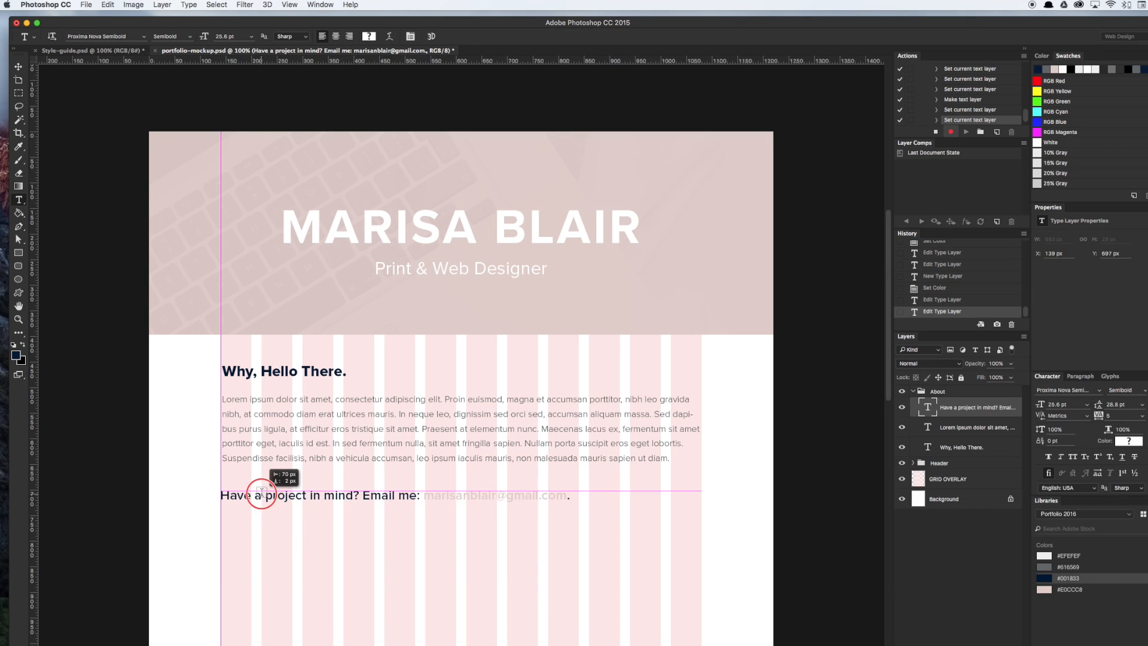
ctrl+click(316, 379)
click(938, 392)
key(Left)
click(976, 427)
Hide the grid overlay, make the email line bold, and save
click(902, 480)
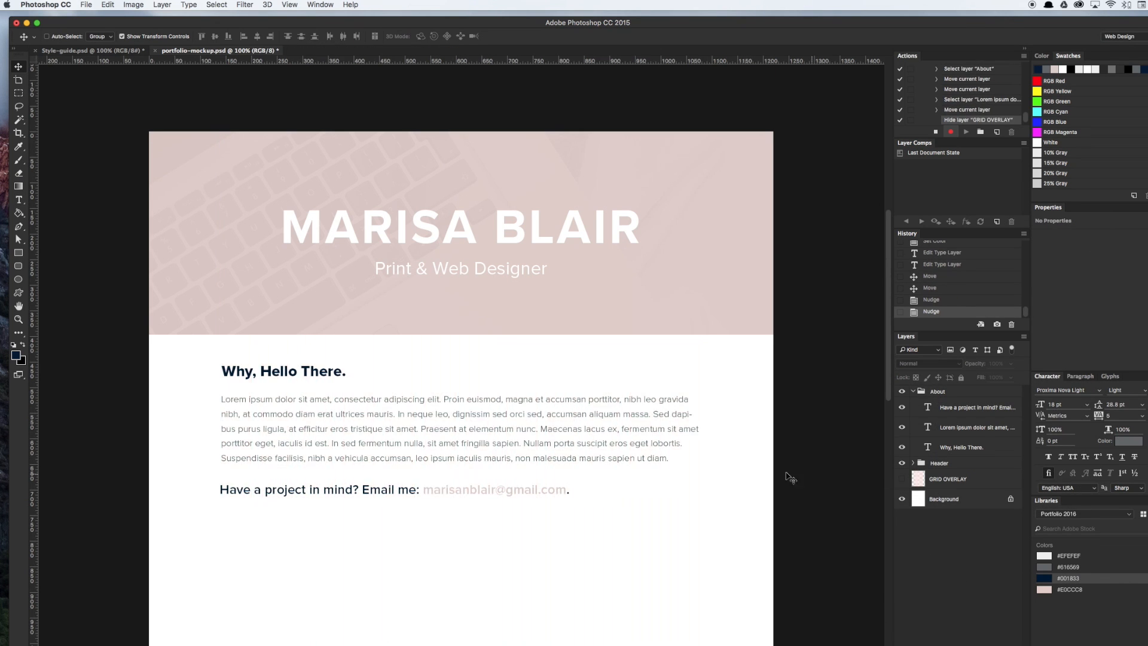
scroll(790, 474, down, 5)
double_click(928, 409)
scroll(815, 466, down, 1)
key(ctrl+s)
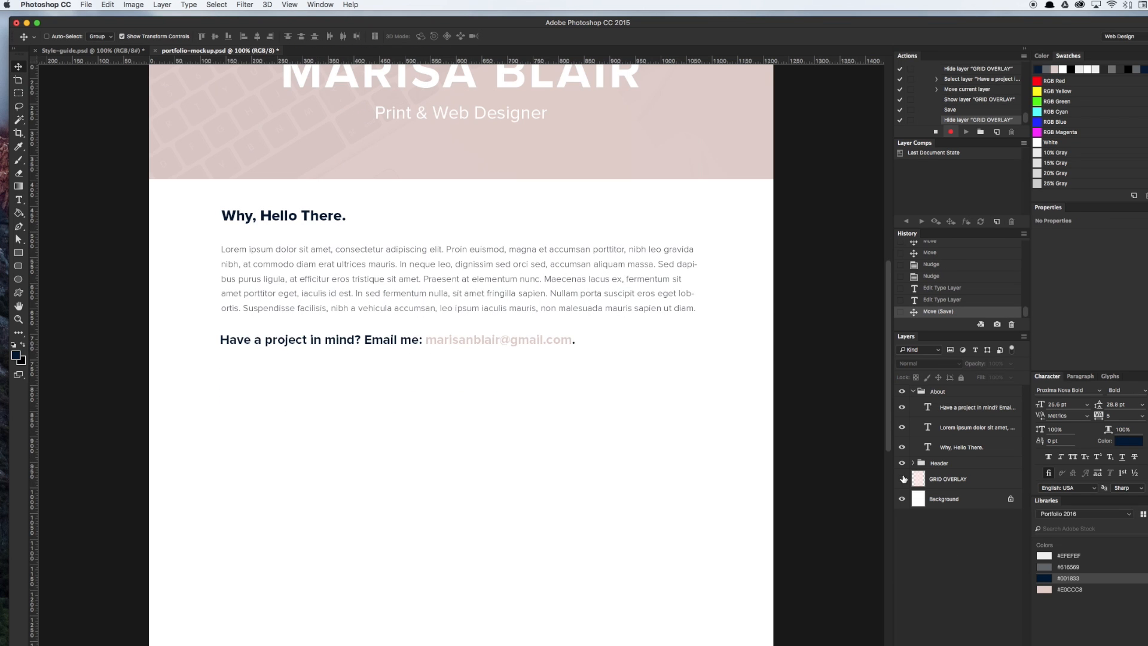
Create a new group named Work and start a Work. text layer below the email line
click(902, 480)
scroll(830, 421, up, 5)
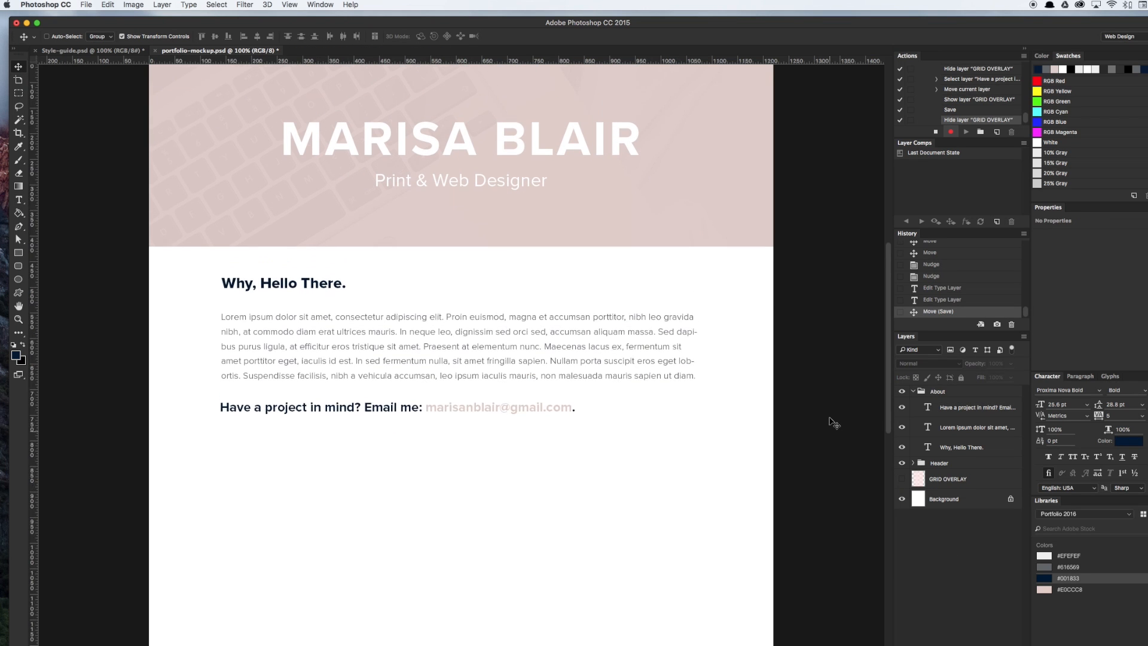
scroll(831, 422, up, 3)
scroll(830, 422, up, 1)
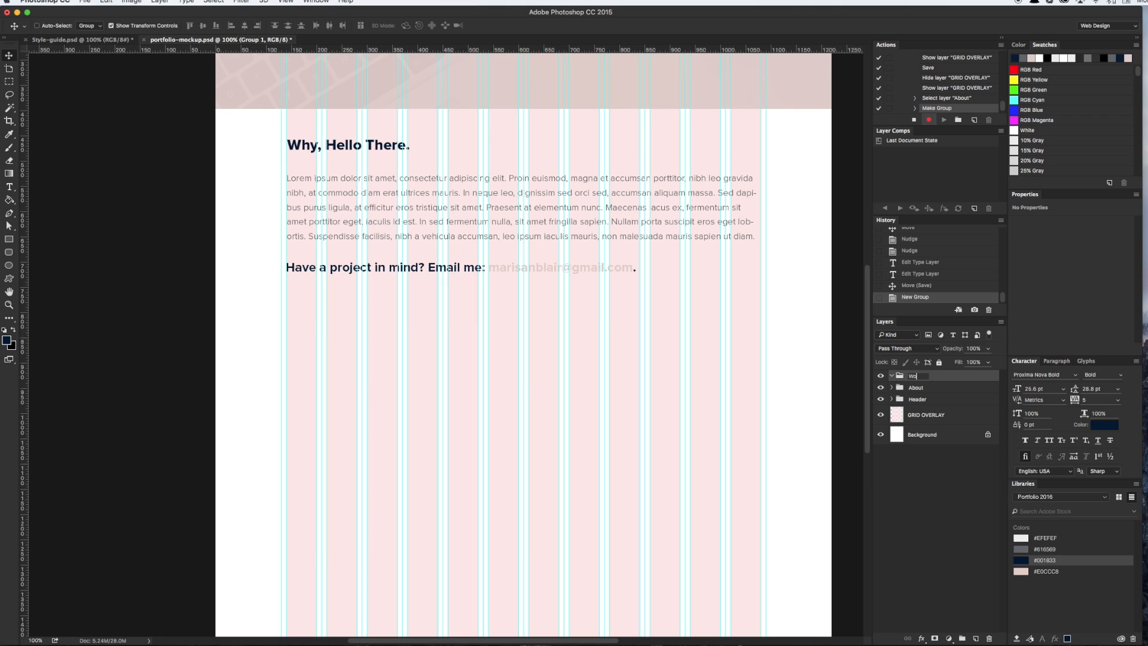
key(Return)
click(9, 238)
click(5, 331)
click(13, 329)
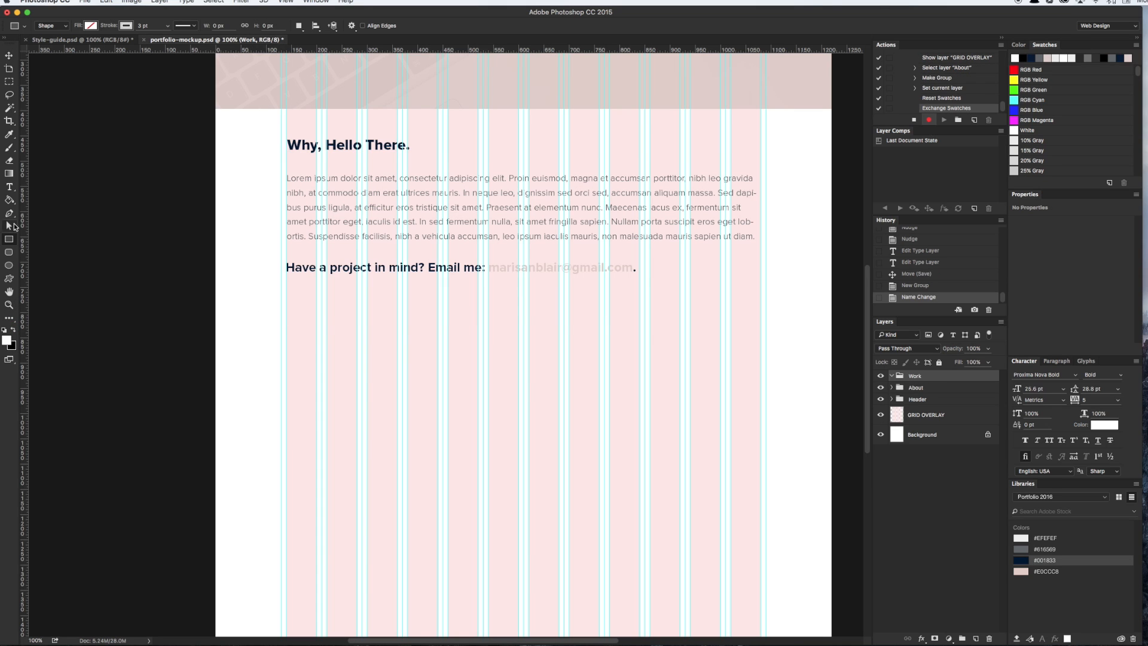
click(12, 189)
click(288, 346)
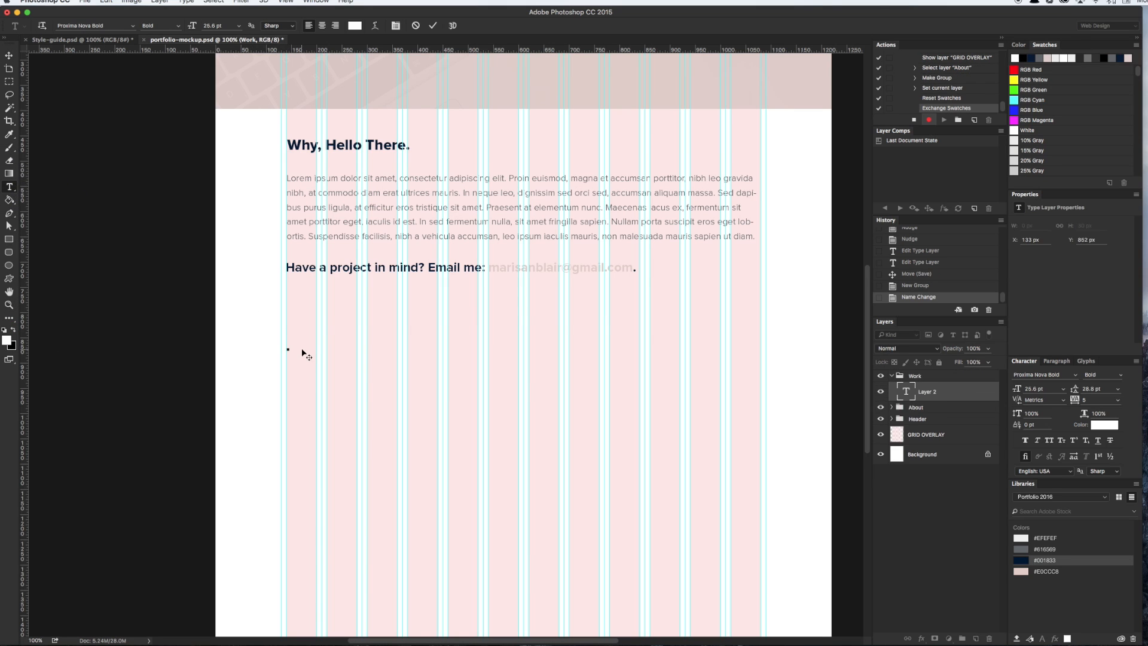
text(Work.)
Style the Work. heading dark navy #001833, 30 pt, Extrabold
click(1060, 562)
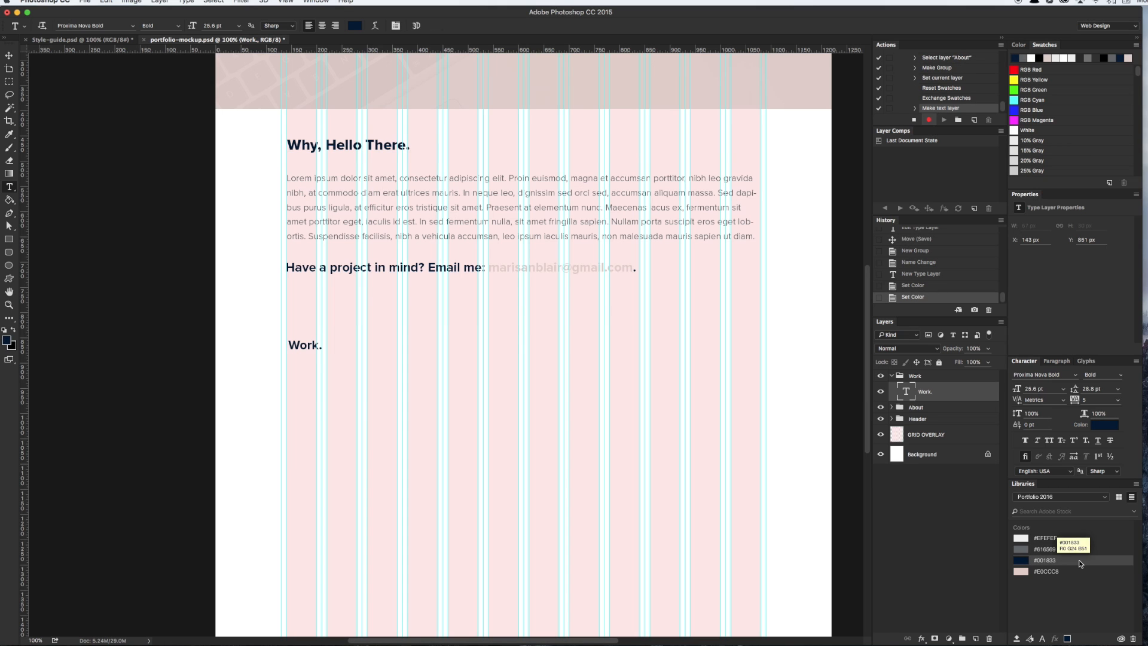
click(234, 27)
click(223, 125)
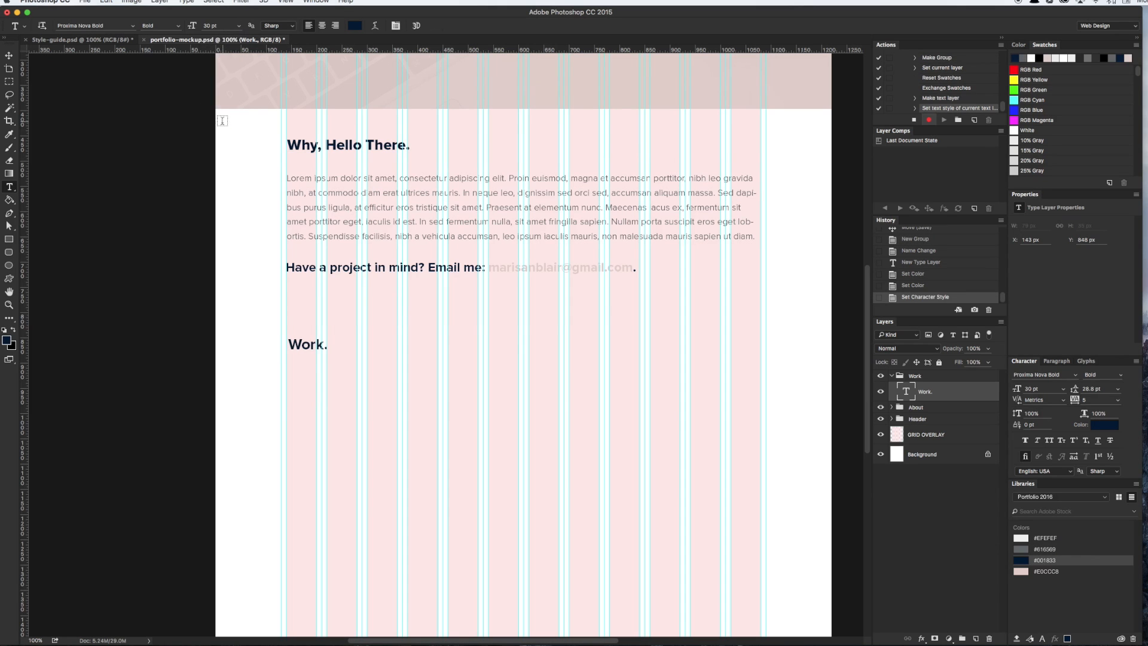
click(162, 26)
click(175, 89)
Draw a 940×338 white rectangle under the nudged-up heading and name it white-background
drag(312, 348, 306, 324)
key(u)
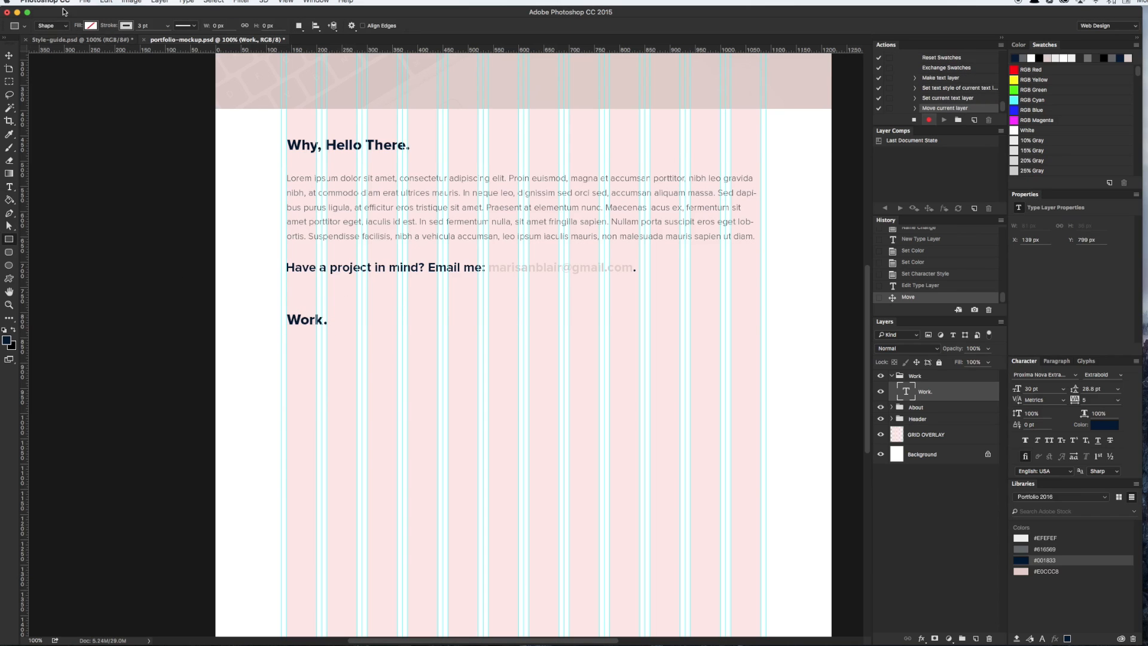
click(91, 26)
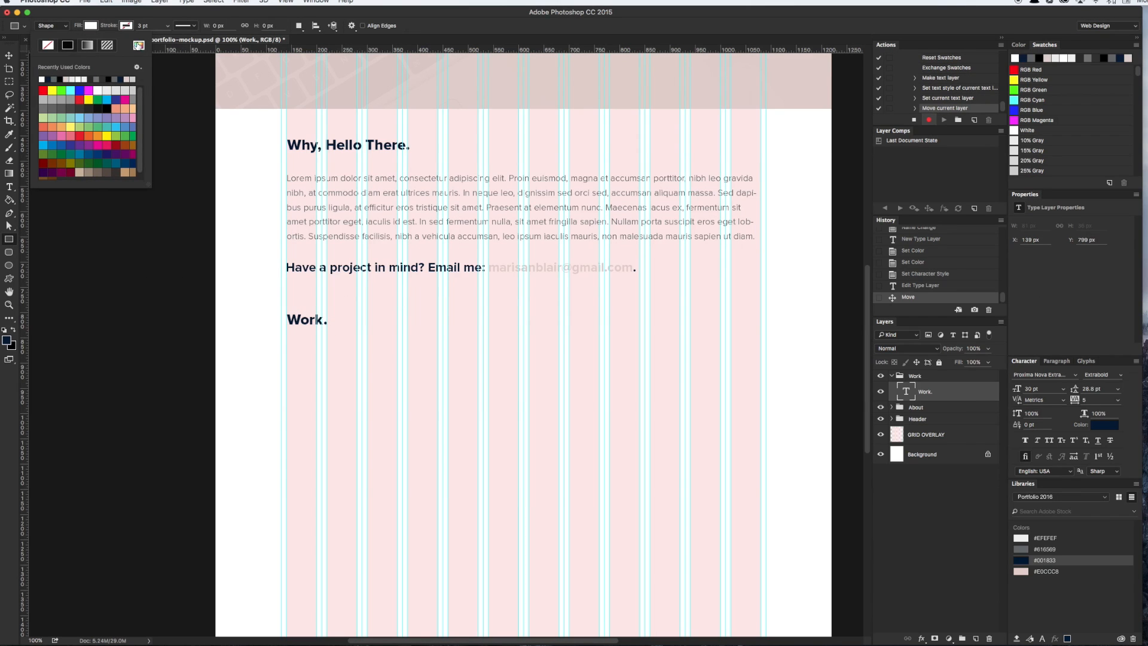
click(138, 45)
key(Return)
drag(286, 348, 756, 517)
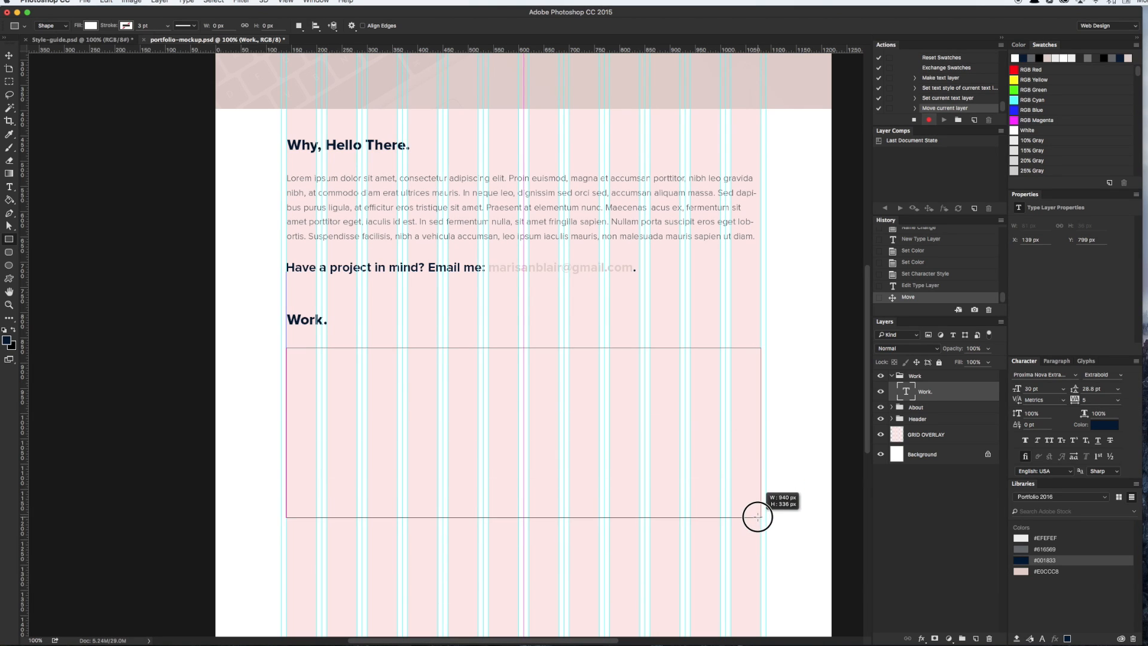
drag(756, 517, 757, 518)
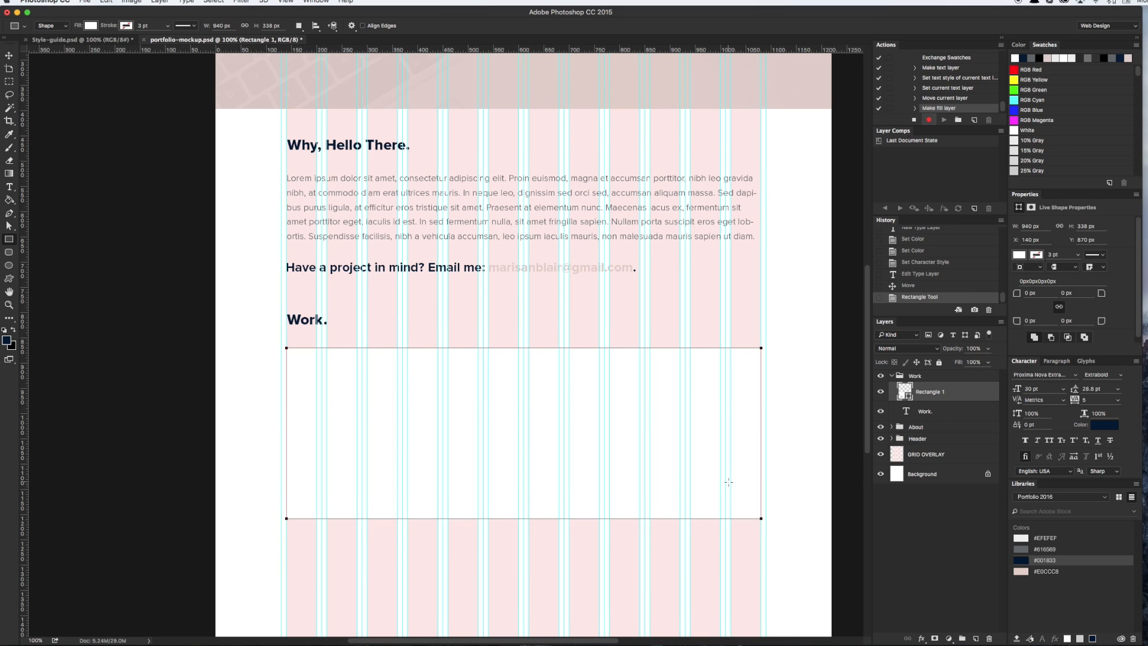
scroll(736, 494, down, 3)
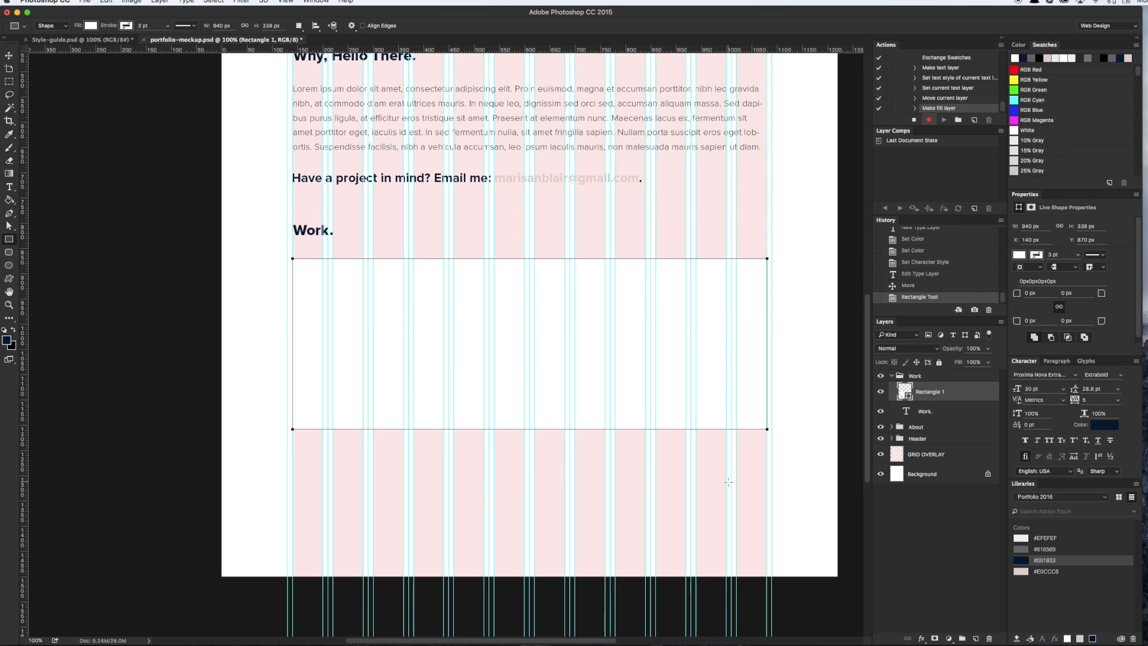
scroll(609, 362, up, 1)
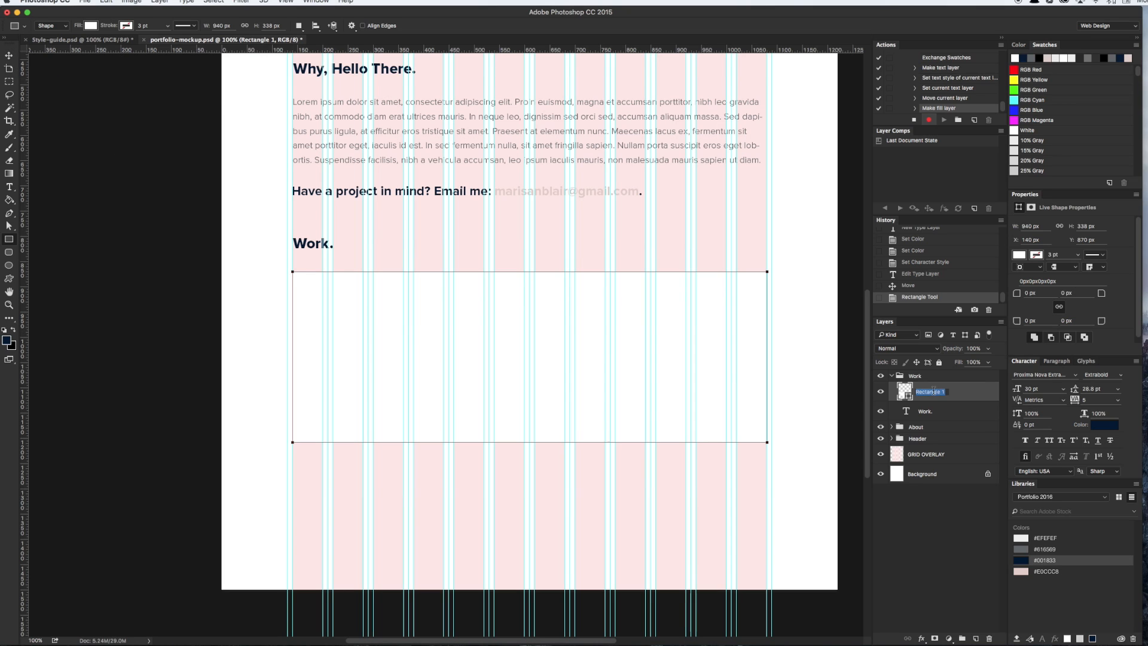
key(Return)
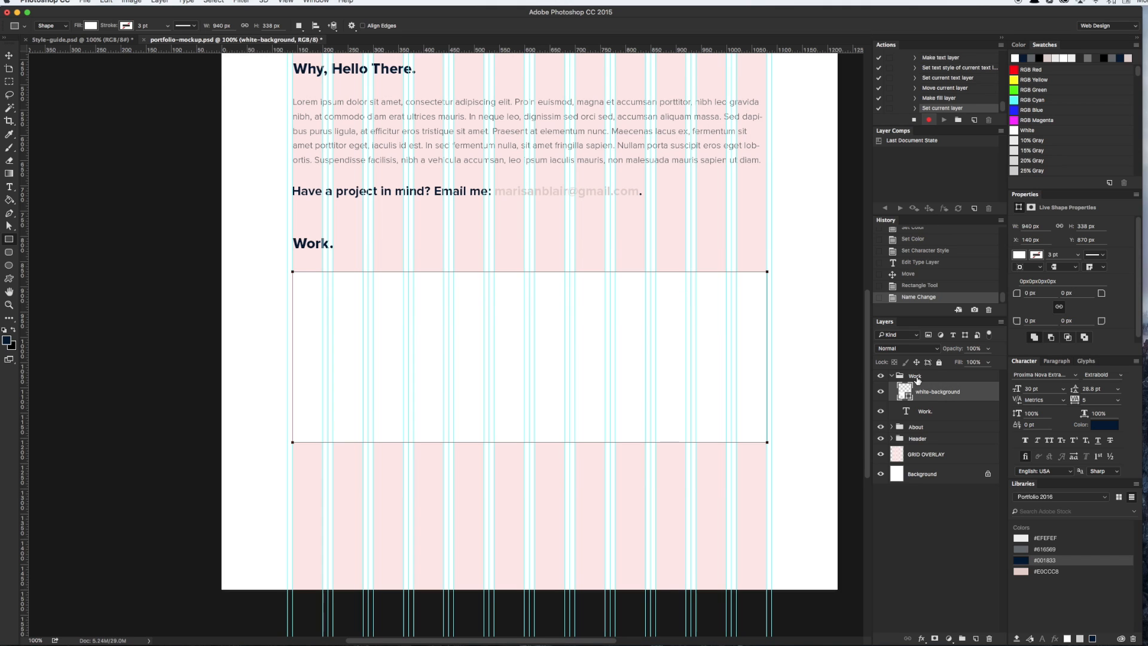
Draw a 470×338 half-width rectangle over the left side
drag(291, 271, 529, 440)
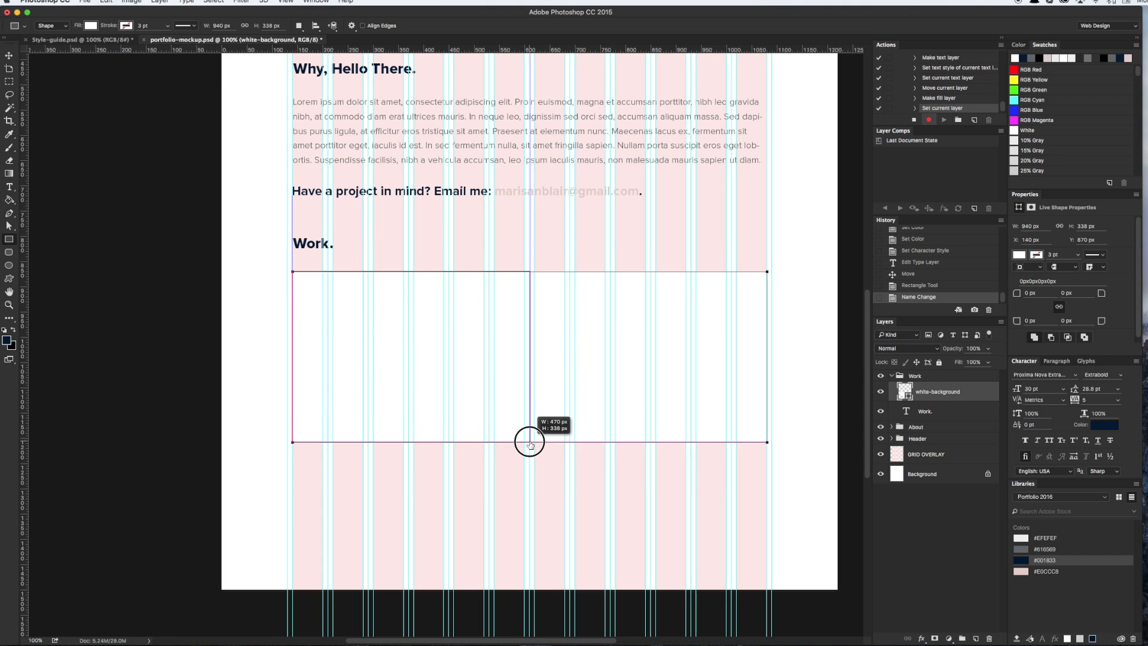
click(83, 1)
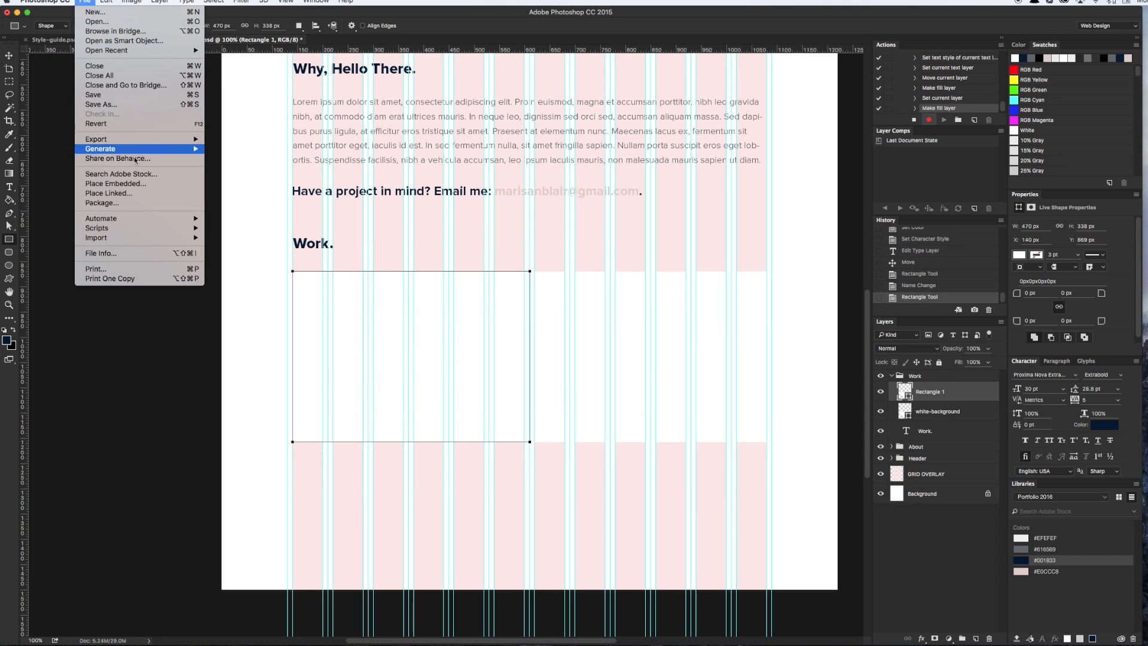
Place the binder photo, move it to the left edge and enlarge it to cover the rectangle
click(148, 184)
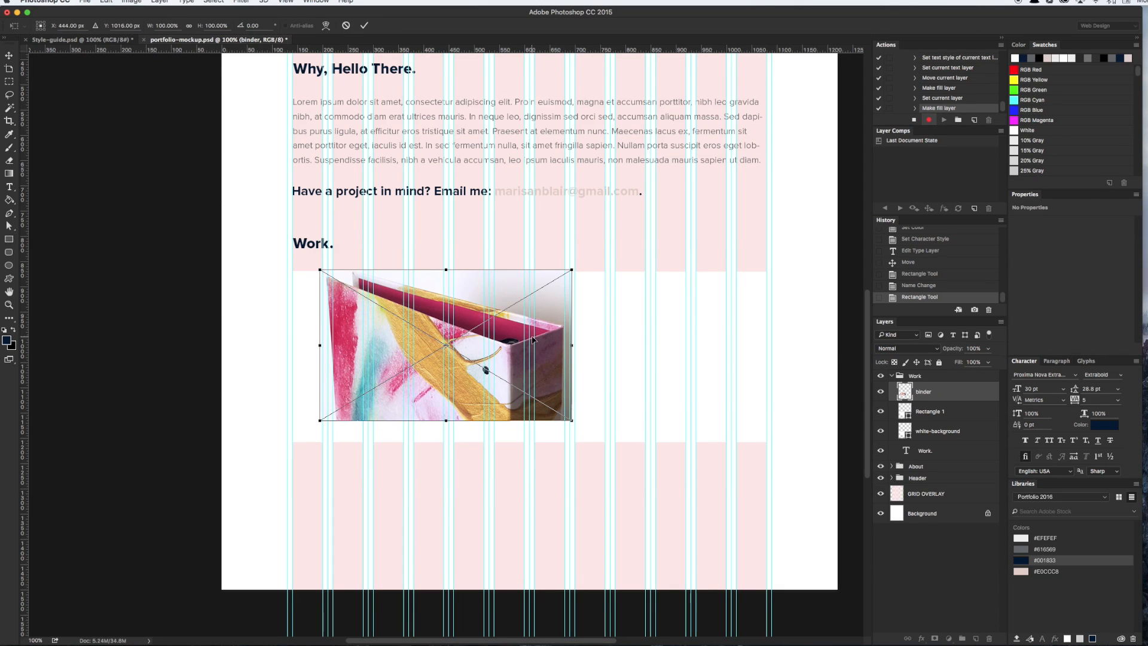
drag(534, 340, 511, 341)
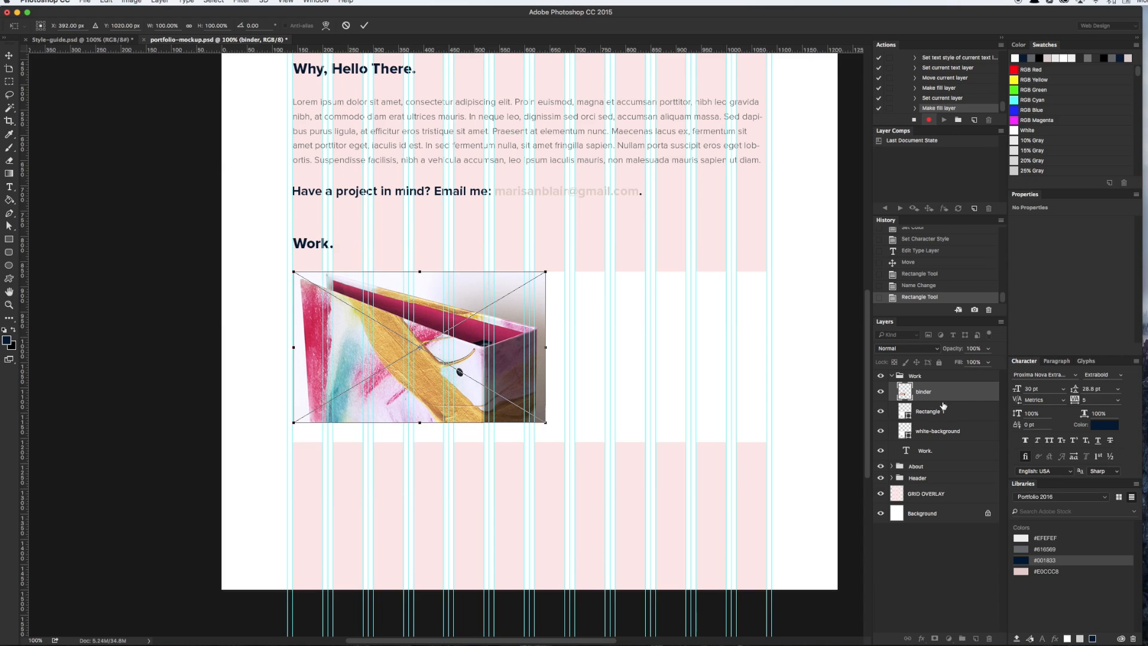
drag(546, 421, 576, 452)
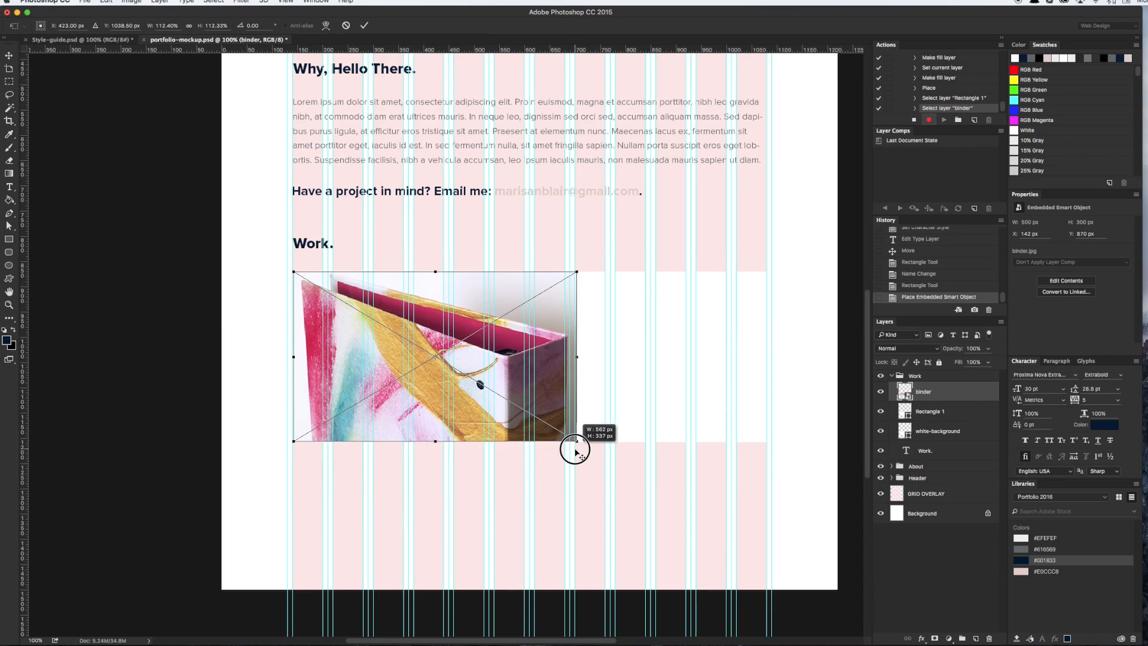
click(364, 25)
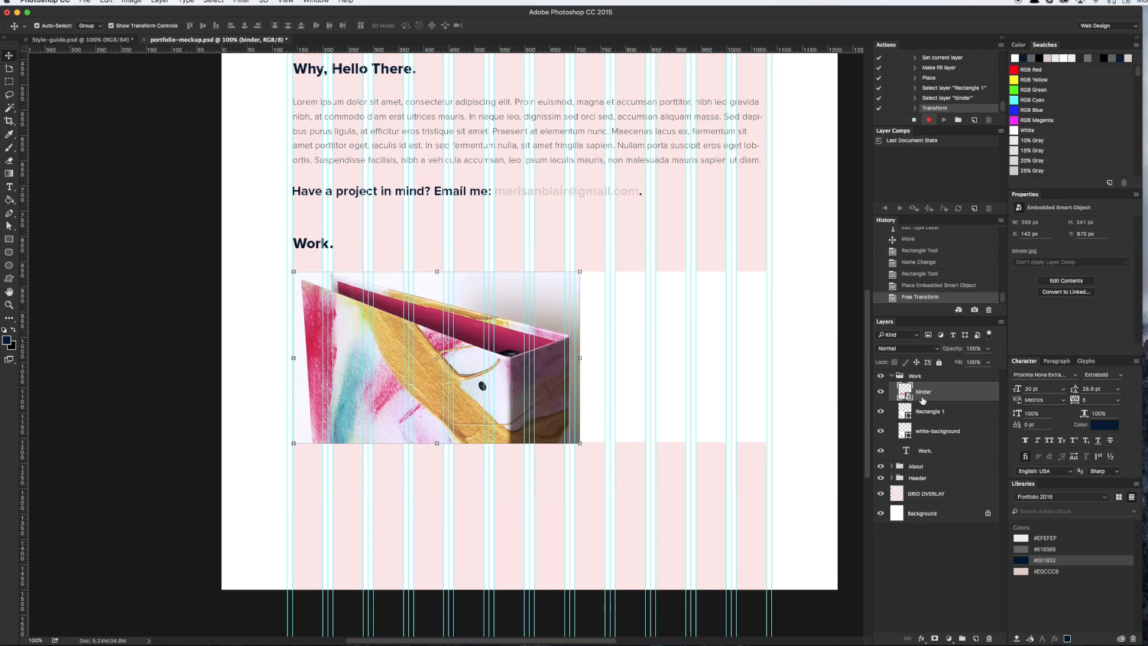
Mask the binder photo to the left rectangle's shape
key(ctrl+bracketleft)
click(931, 391)
ctrl+click(905, 391)
drag(932, 412, 931, 389)
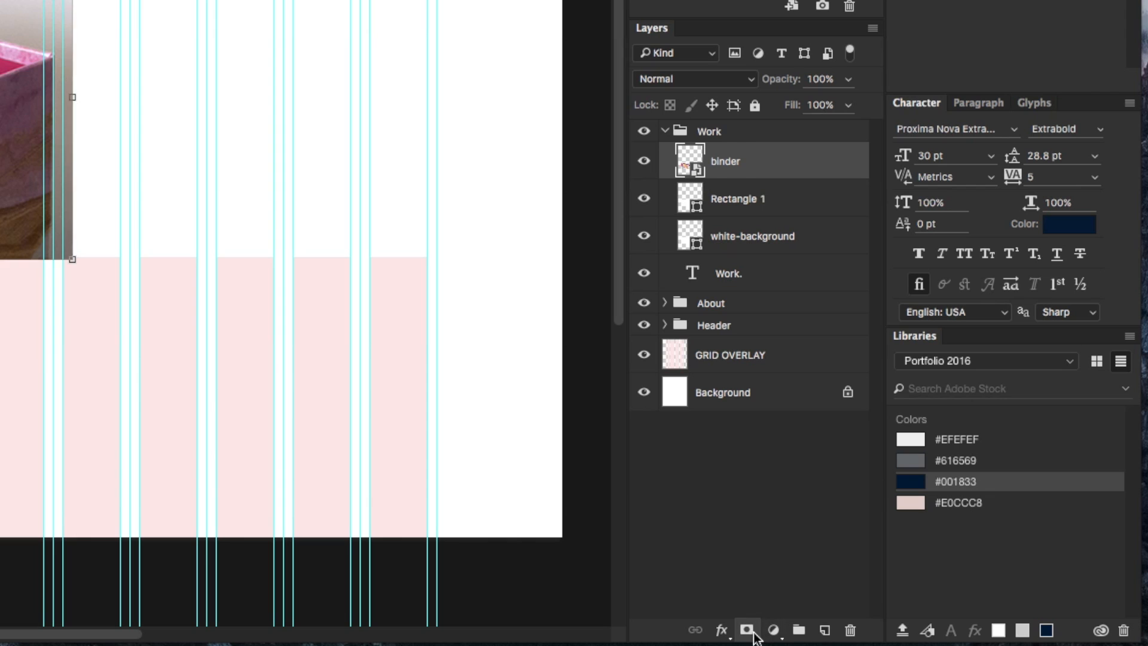
click(747, 629)
click(742, 489)
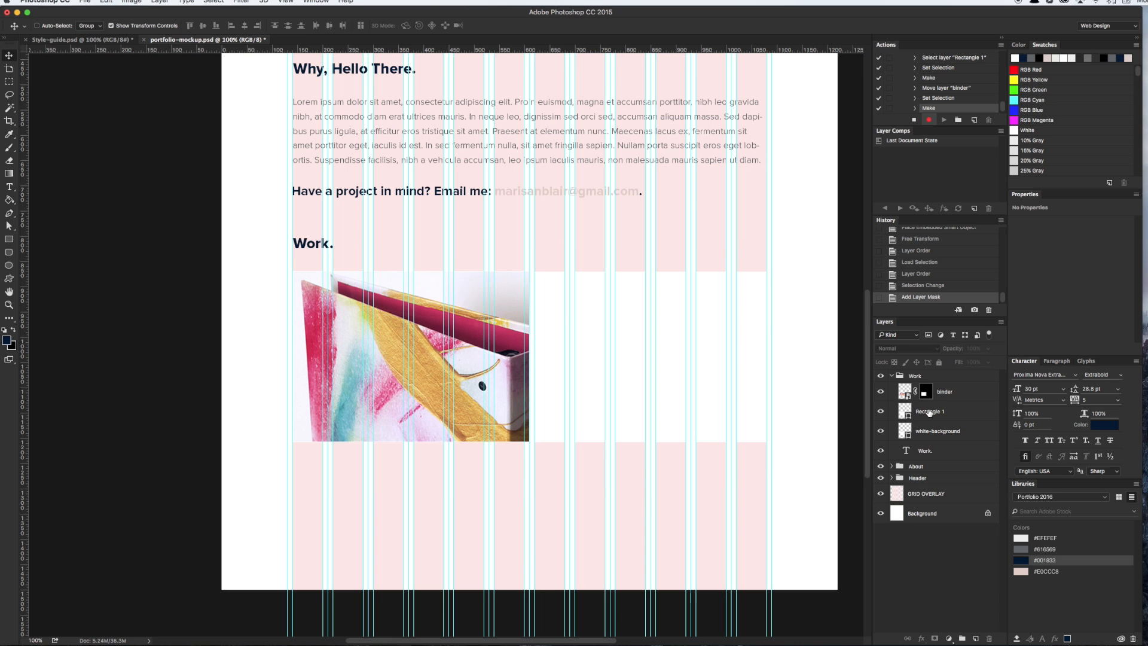
Enlarge the masked binder photo slightly with Free Transform
click(945, 382)
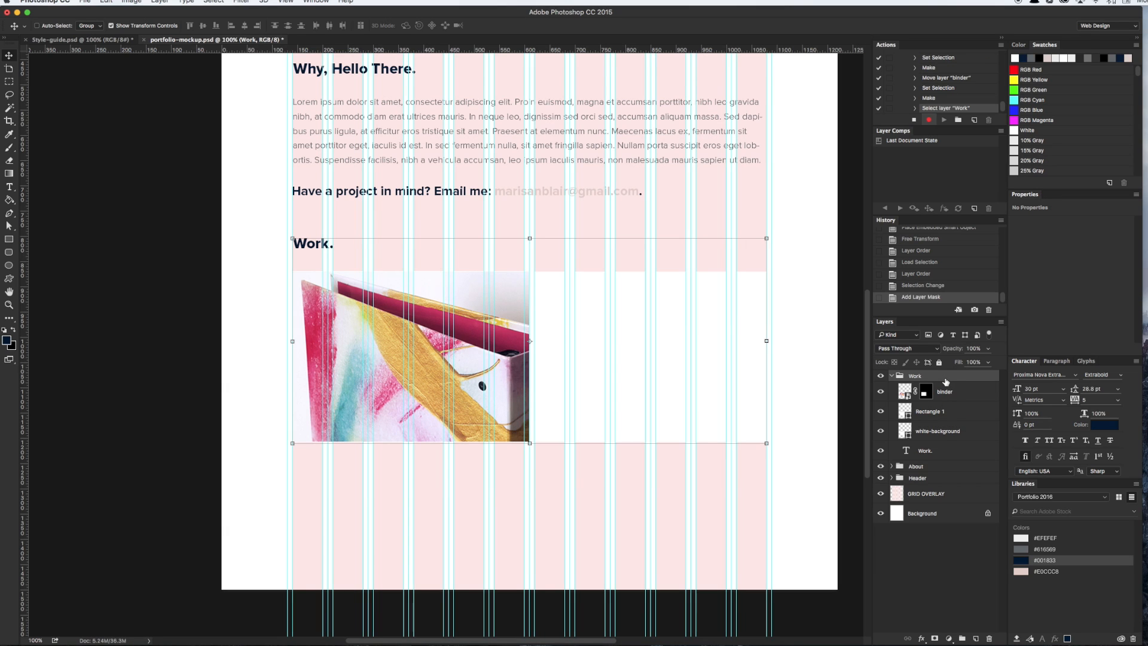
click(949, 393)
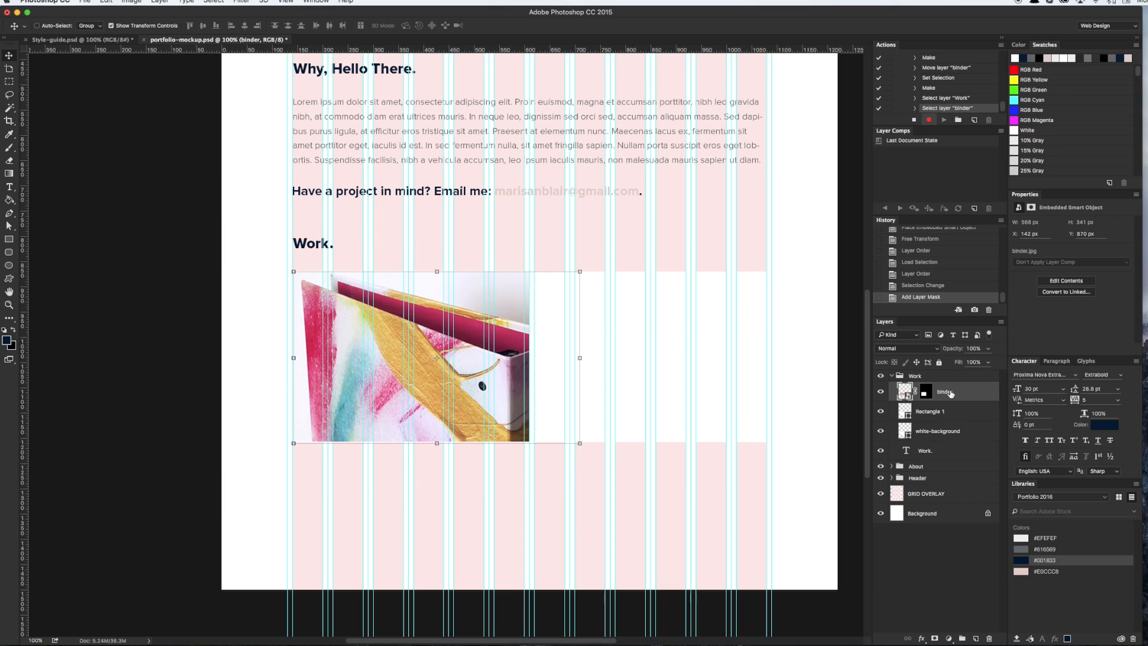
drag(294, 270, 292, 268)
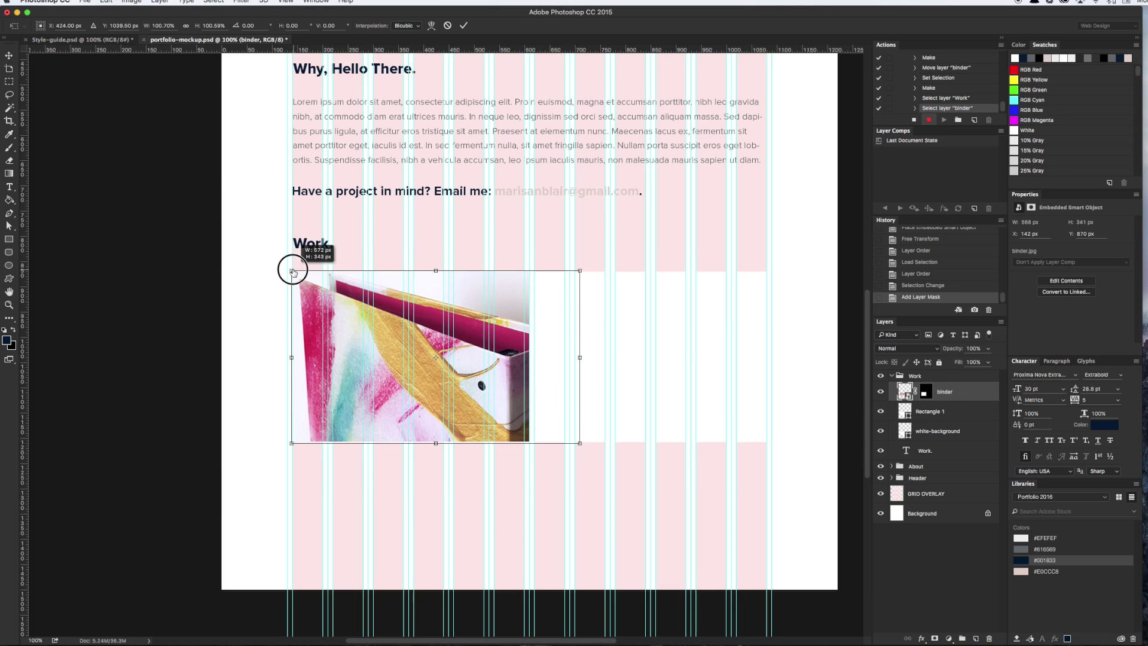
Add a Handmade Binder heading beside the binder photo
click(464, 25)
key(t)
click(580, 305)
text(Portfolio)
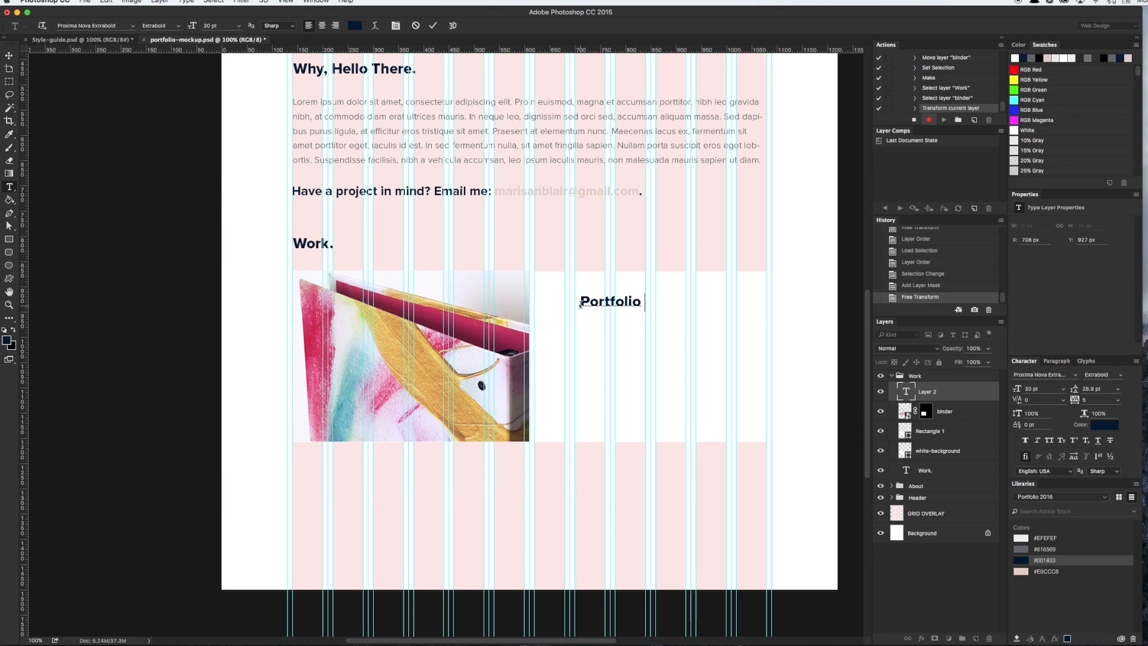
text( Item)
key(ctrl+a)
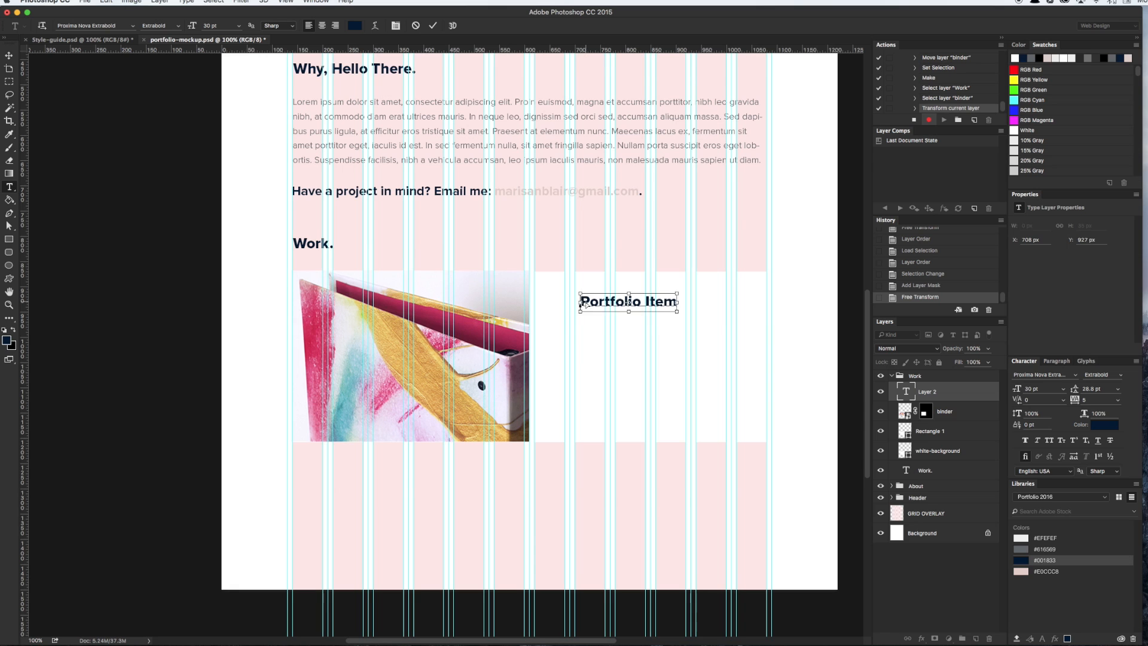
text(Handmade Binder)
key(ctrl+Return)
drag(631, 302, 614, 299)
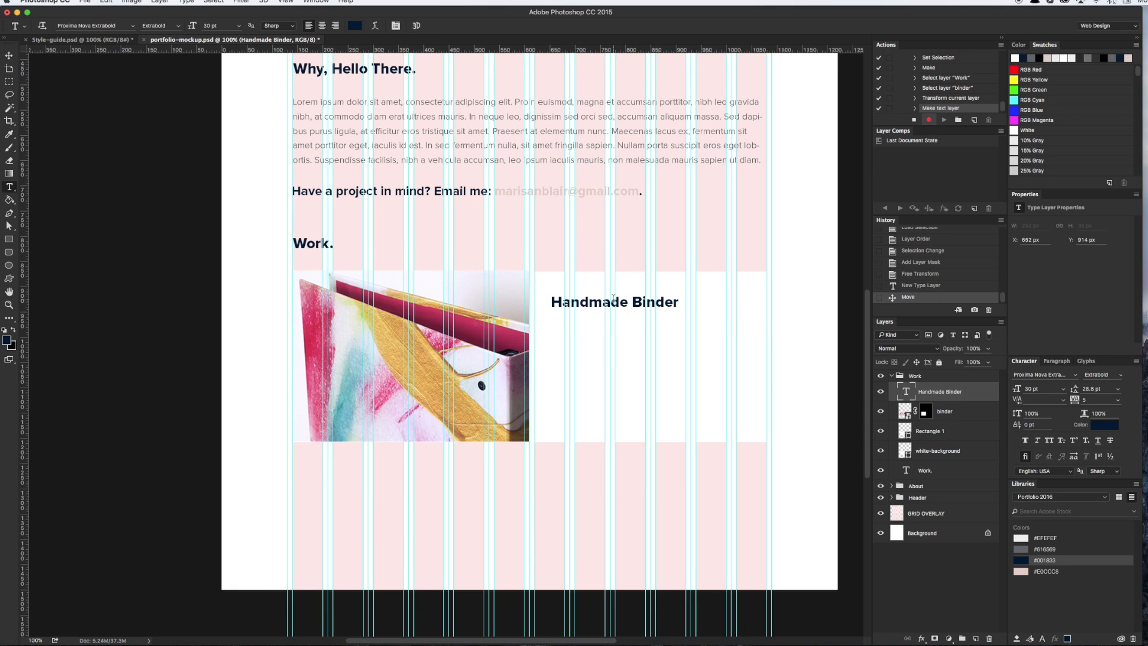
Draw a paragraph box below the heading and paste in a lorem ipsum paragraph
drag(554, 326, 745, 392)
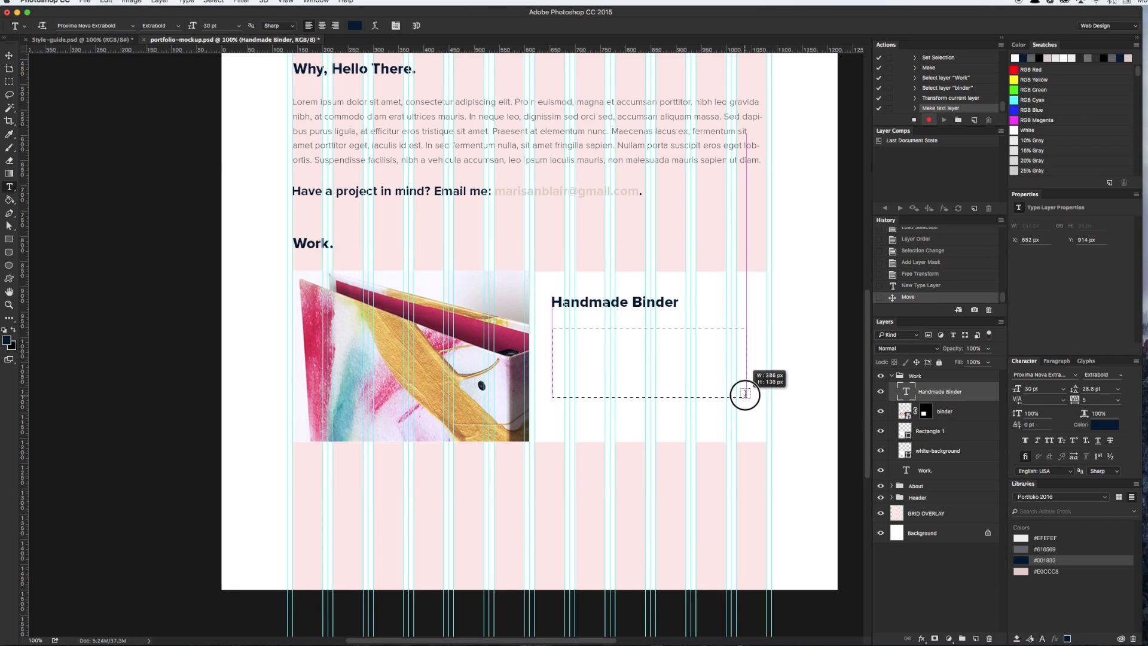
key(super+Tab)
drag(362, 250, 517, 291)
right_click(444, 270)
click(466, 286)
key(super+Tab)
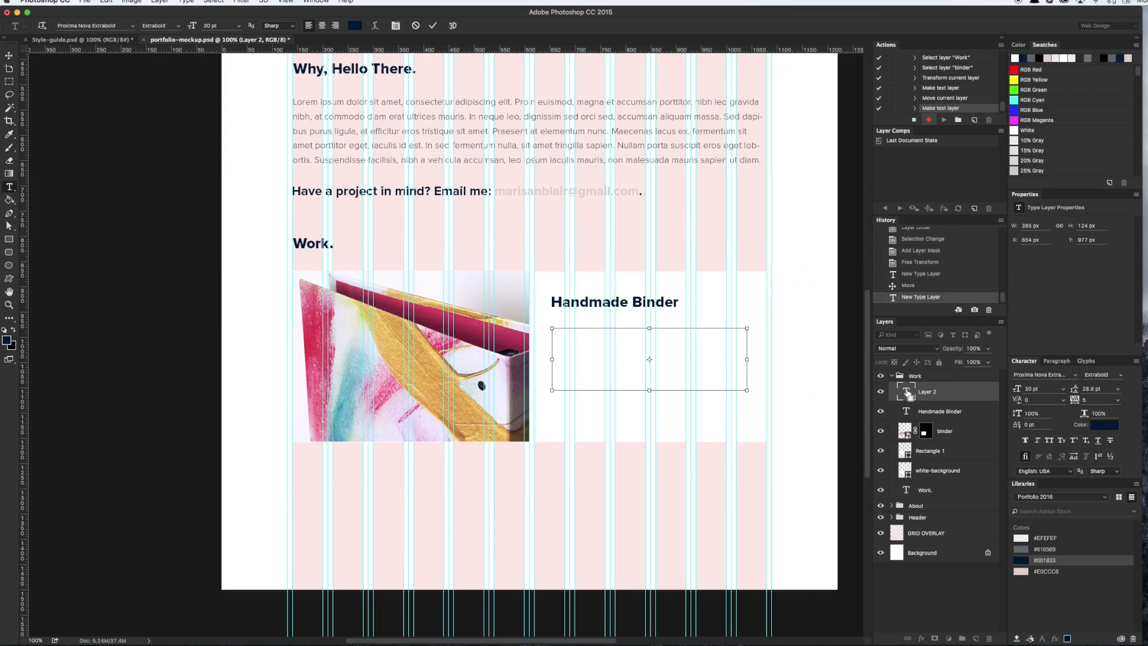
key(ctrl+v)
Set the paragraph to Light 16 pt in the grey library swatch
click(239, 25)
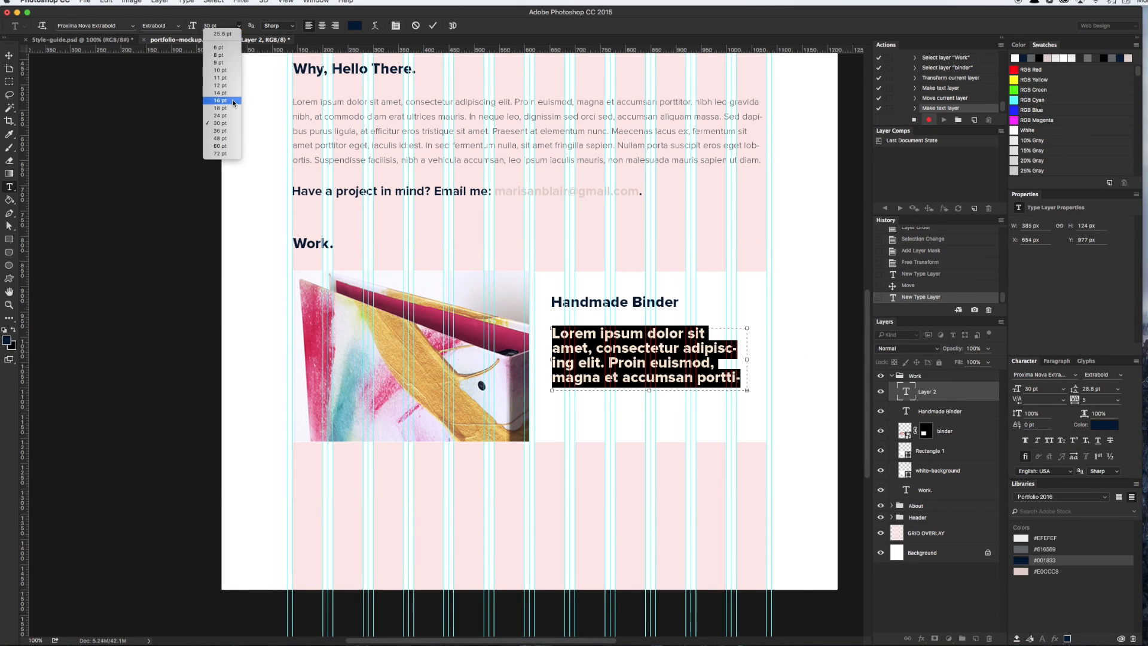
click(176, 40)
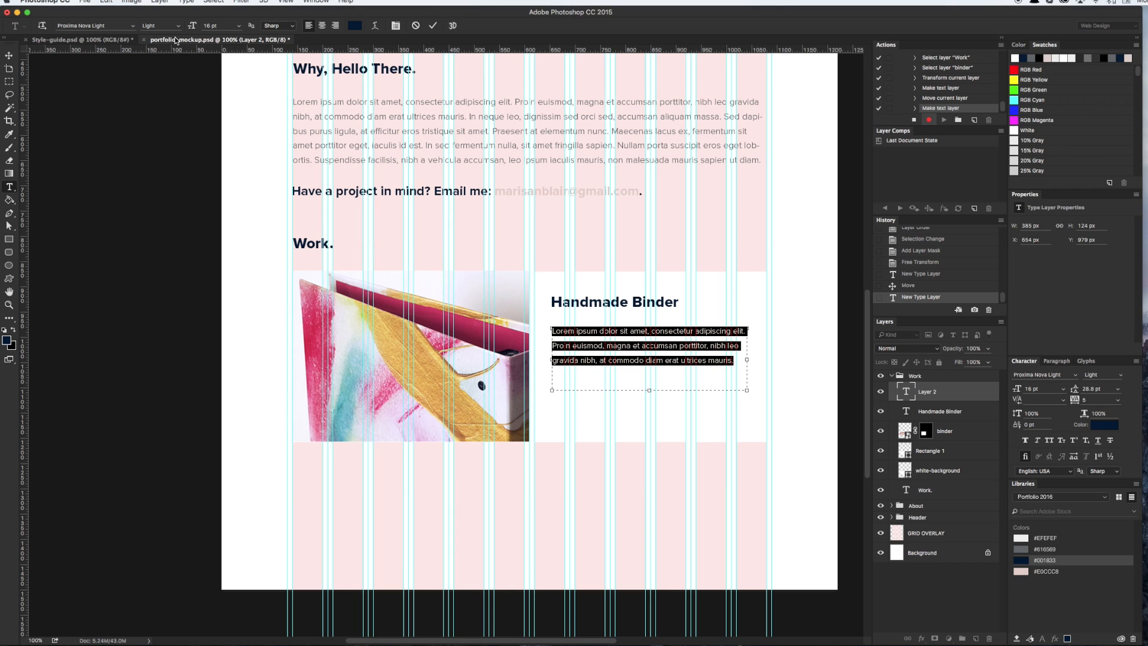
click(182, 161)
Draw a white button box under the paragraph with a light pink outline
click(1044, 550)
key(u)
drag(554, 379, 745, 411)
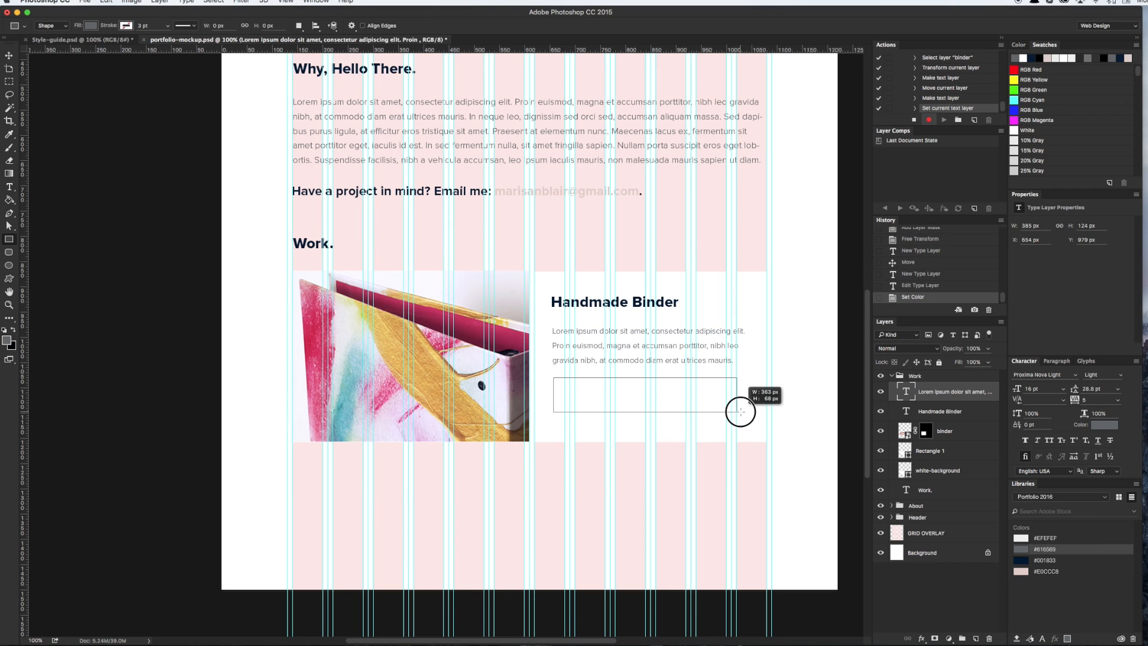
click(1045, 537)
double_click(1045, 537)
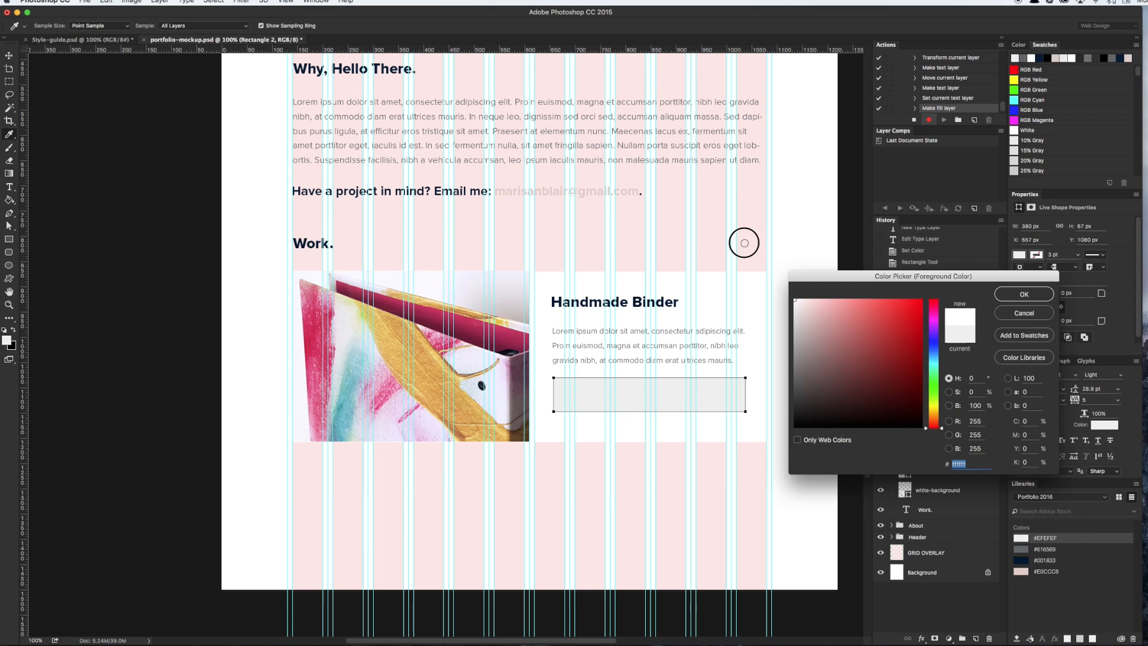
key(Return)
click(1037, 256)
click(1062, 305)
Add a Semibold VIEW PROJECT label and centre it inside the button box
key(t)
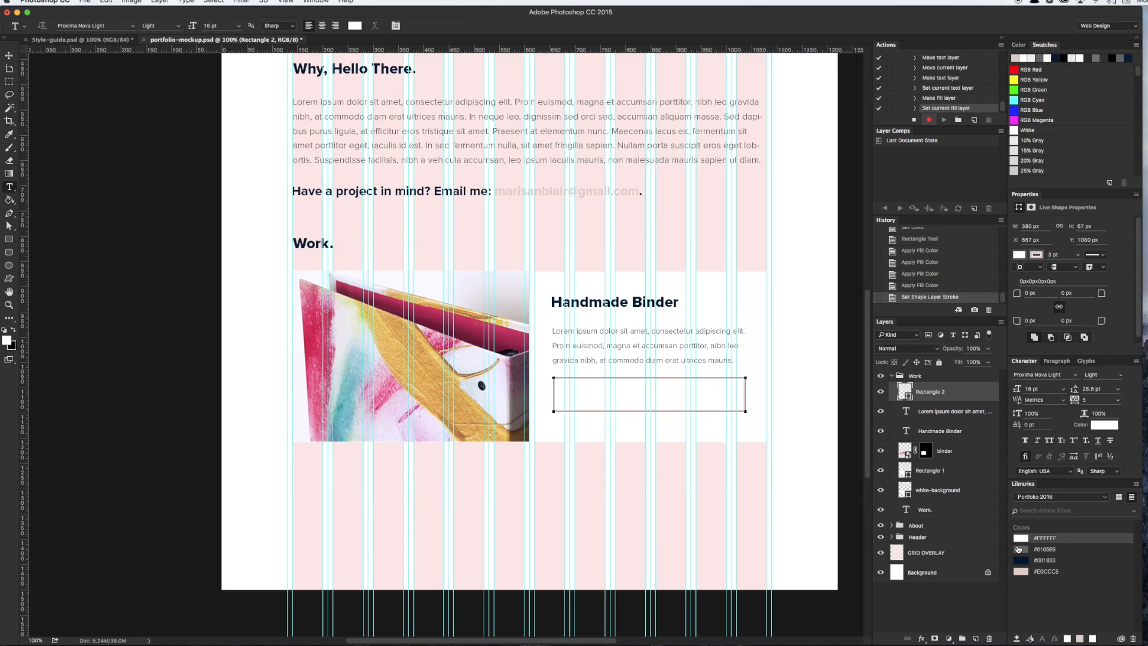
click(586, 429)
text(VIEW PROJECT)
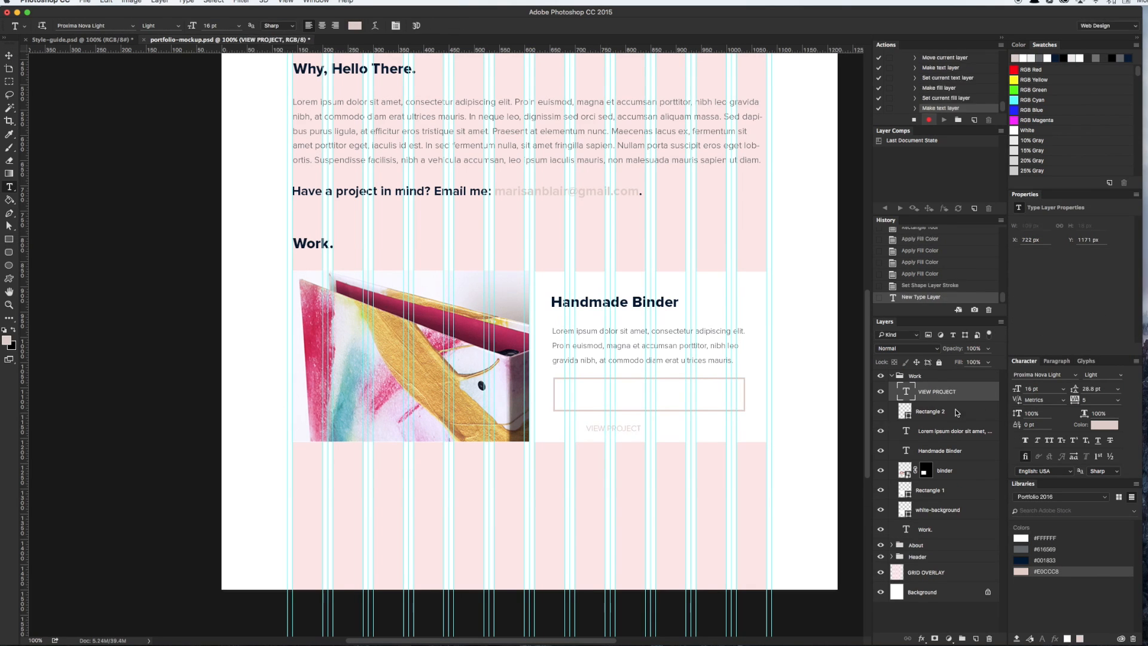
key(super+a)
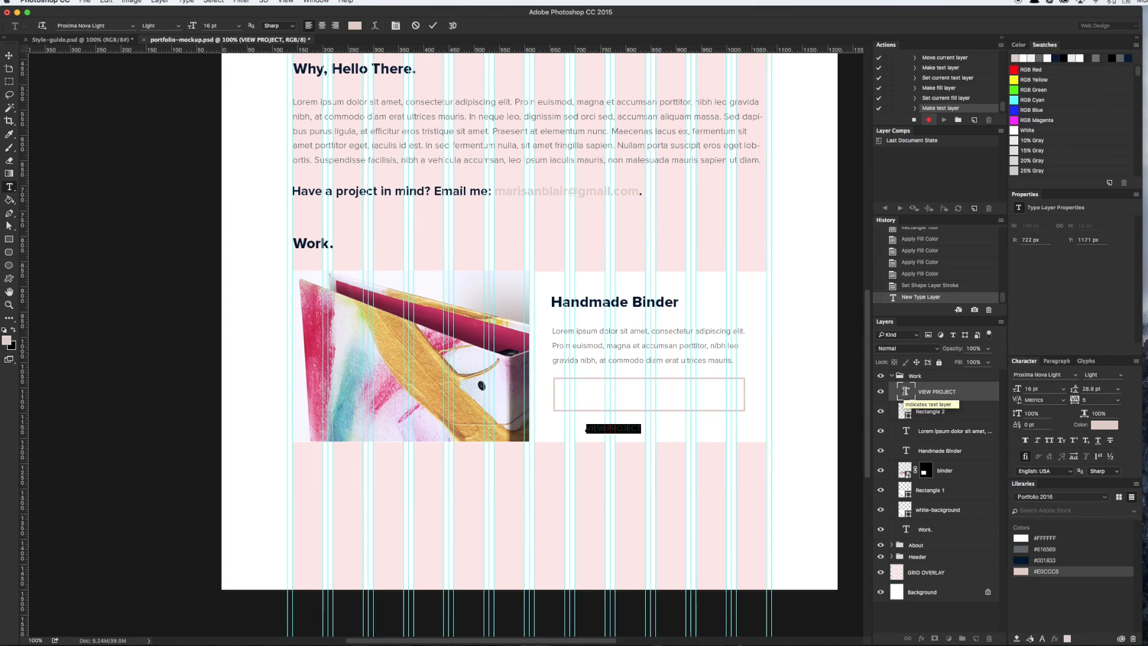
key(Down)
key(Down)
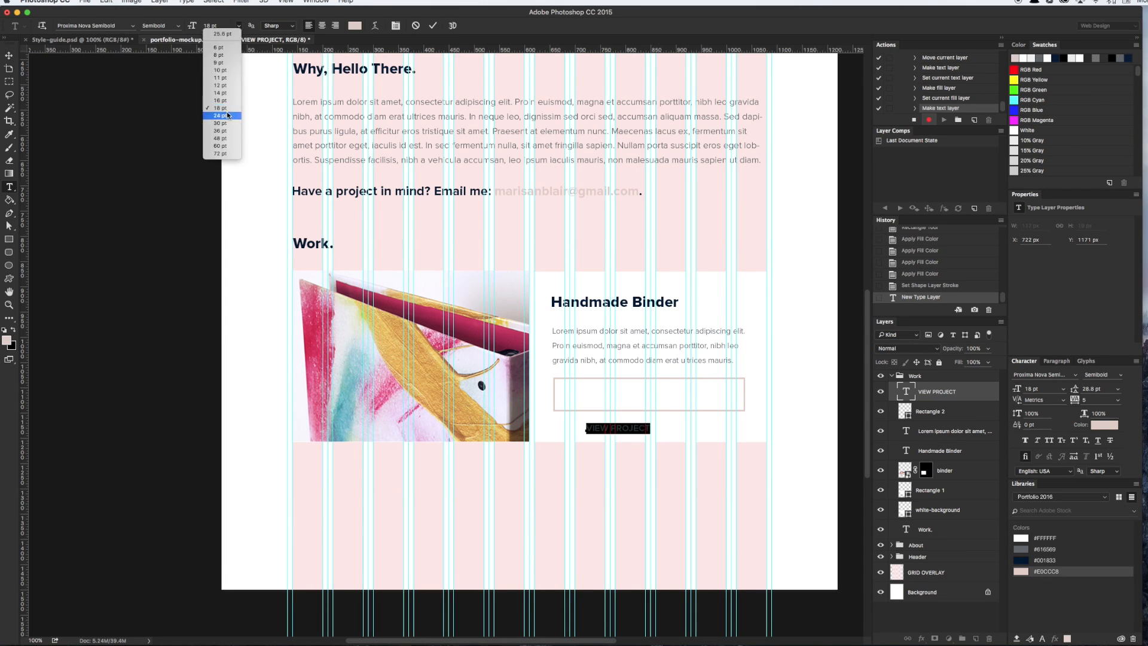
key(super+Return)
key(v)
click(244, 25)
click(203, 26)
Widen the VIEW PROJECT label's tracking to 200 and zoom out to the whole page
double_click(906, 392)
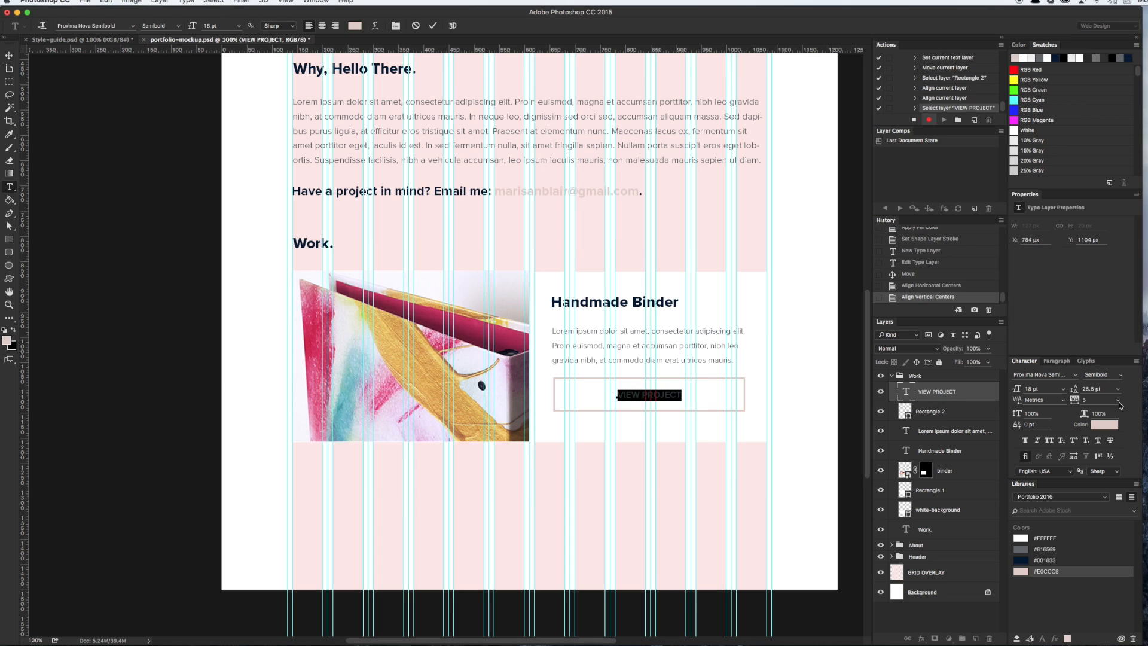
click(1115, 400)
click(1101, 484)
click(433, 26)
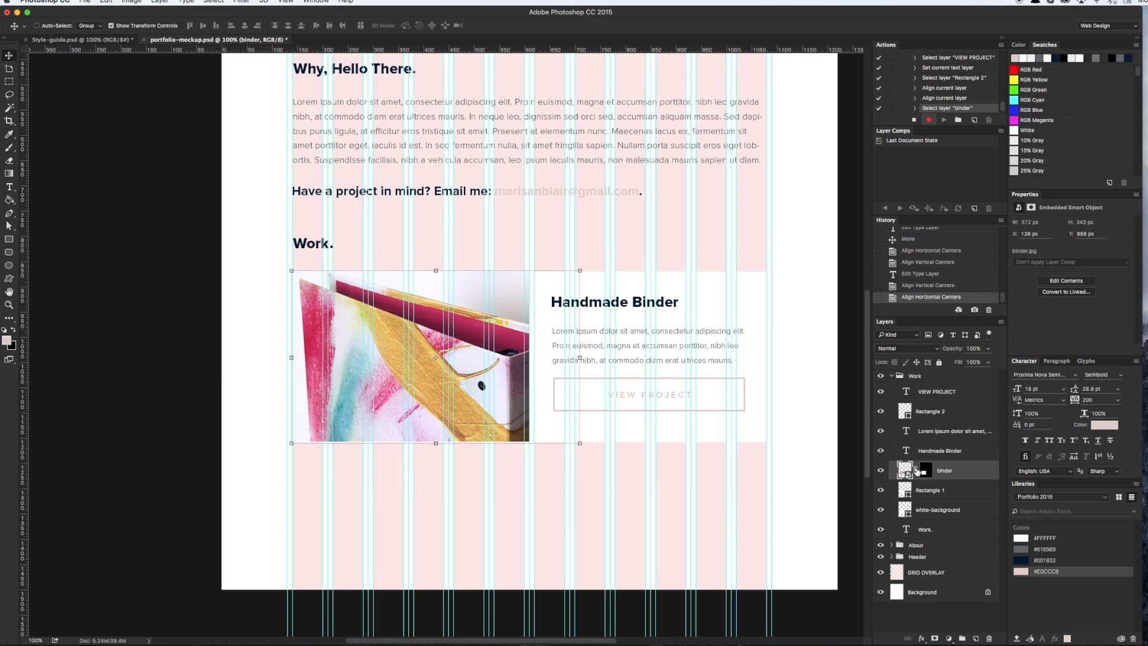
click(803, 385)
key(super+minus)
key(alt+super+c)
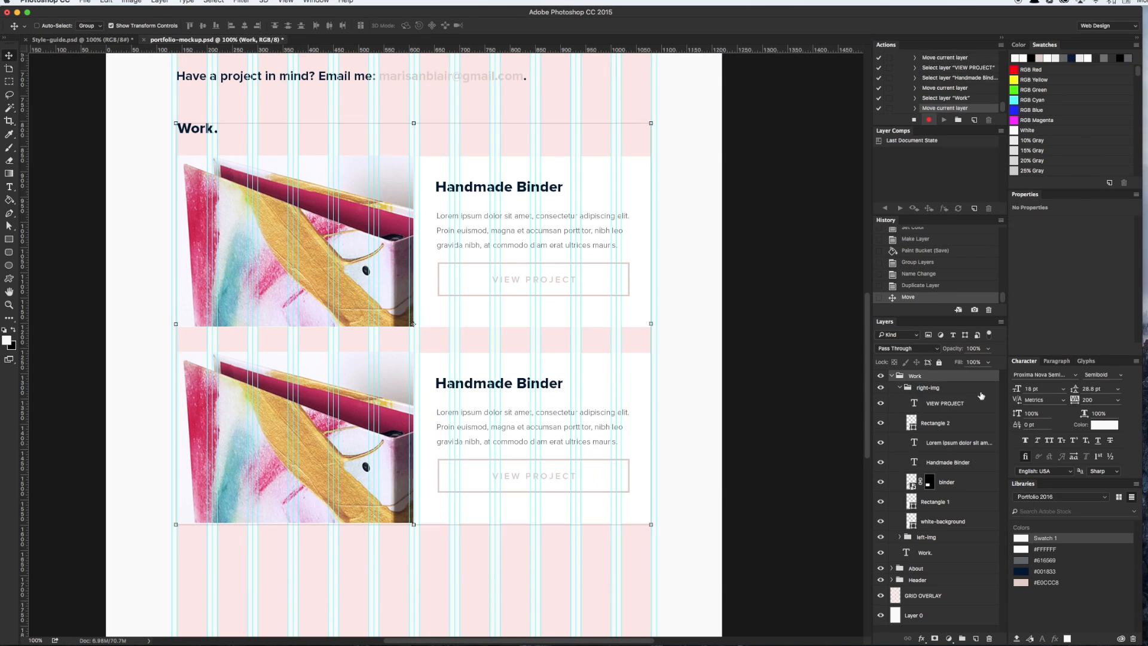
Swap the copied item's photo right and text left, then extend the canvas downward
drag(484, 462, 723, 461)
drag(360, 471, 352, 476)
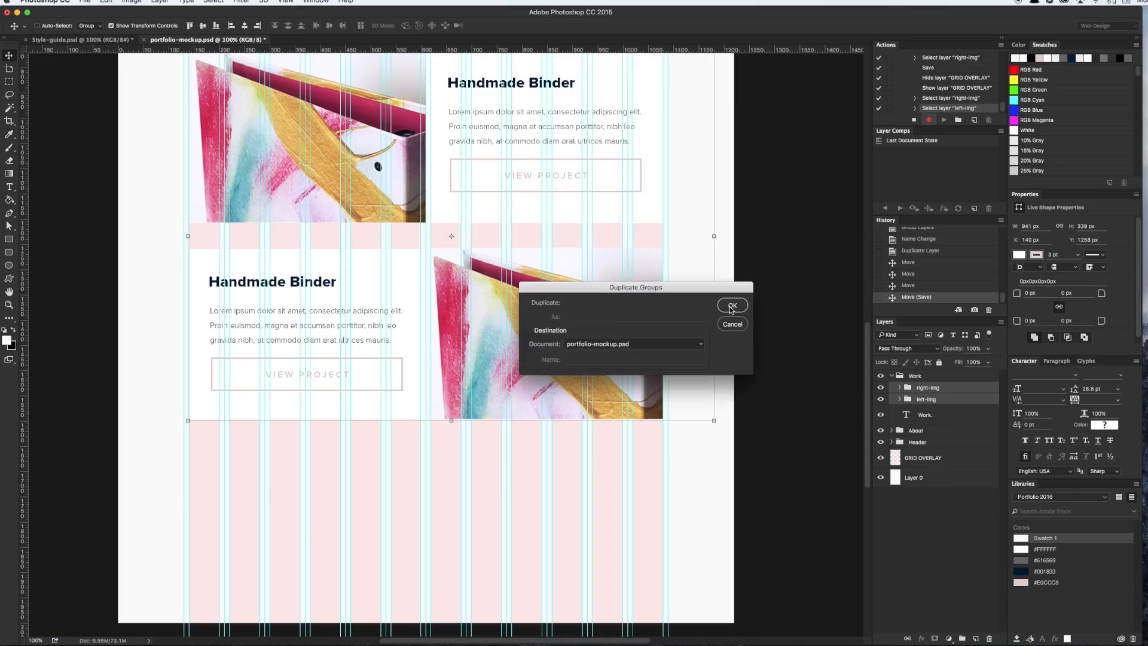
key(ctrl+alt+c)
key(Return)
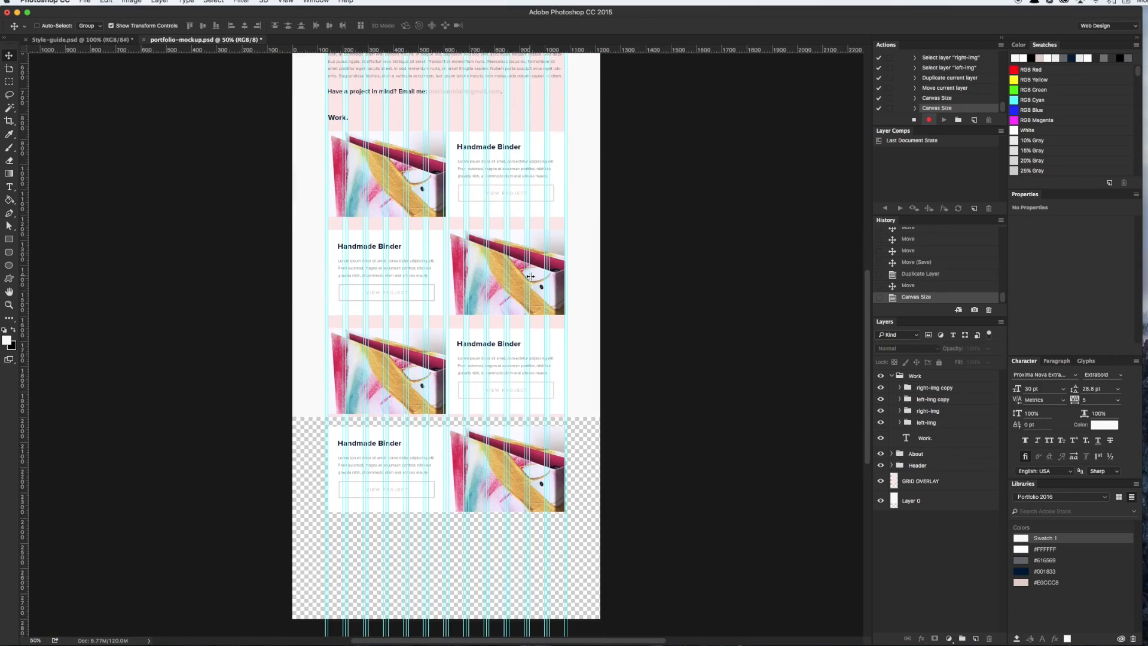
key(ctrl+t)
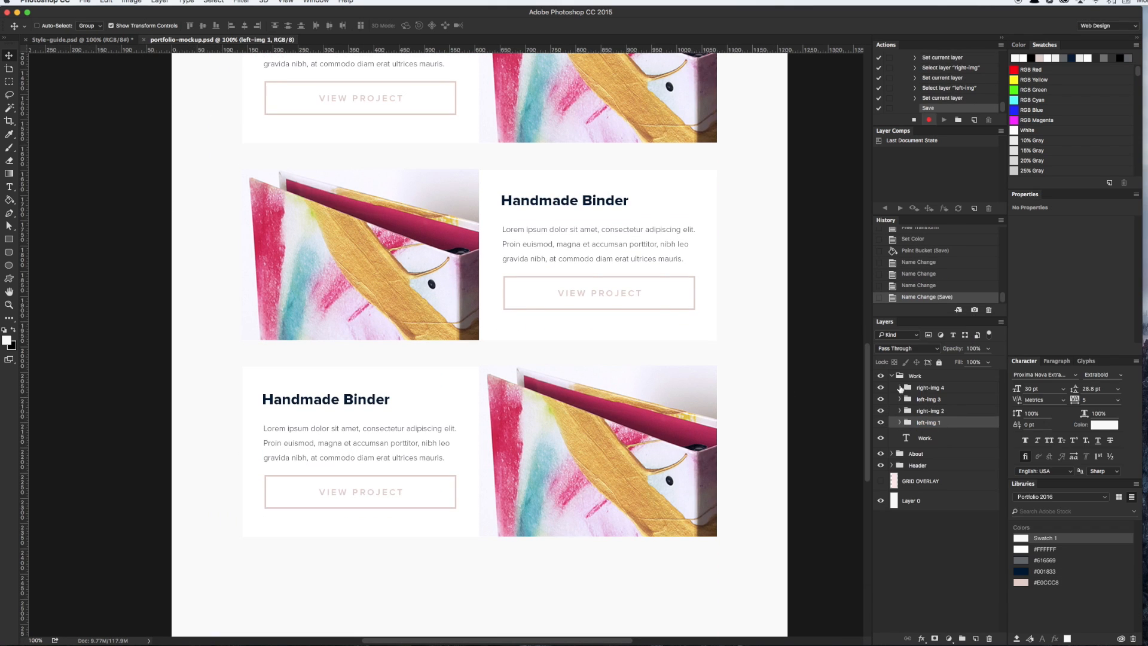
Fill the last work item's button box with the pink swatch
click(901, 388)
click(931, 423)
click(1021, 256)
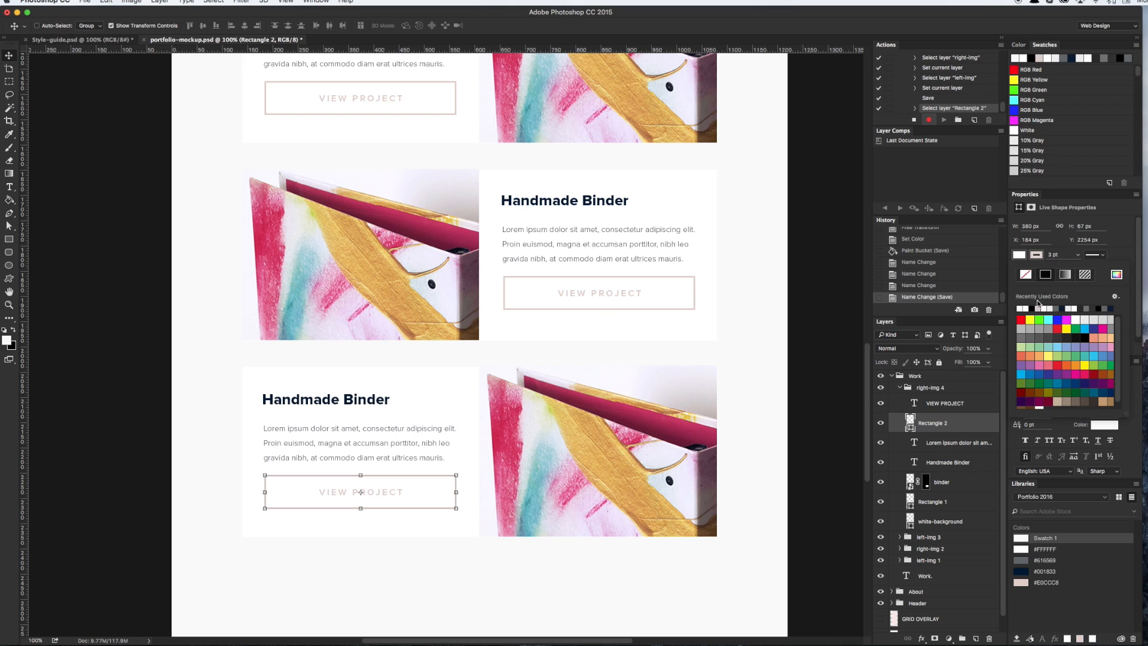
click(930, 390)
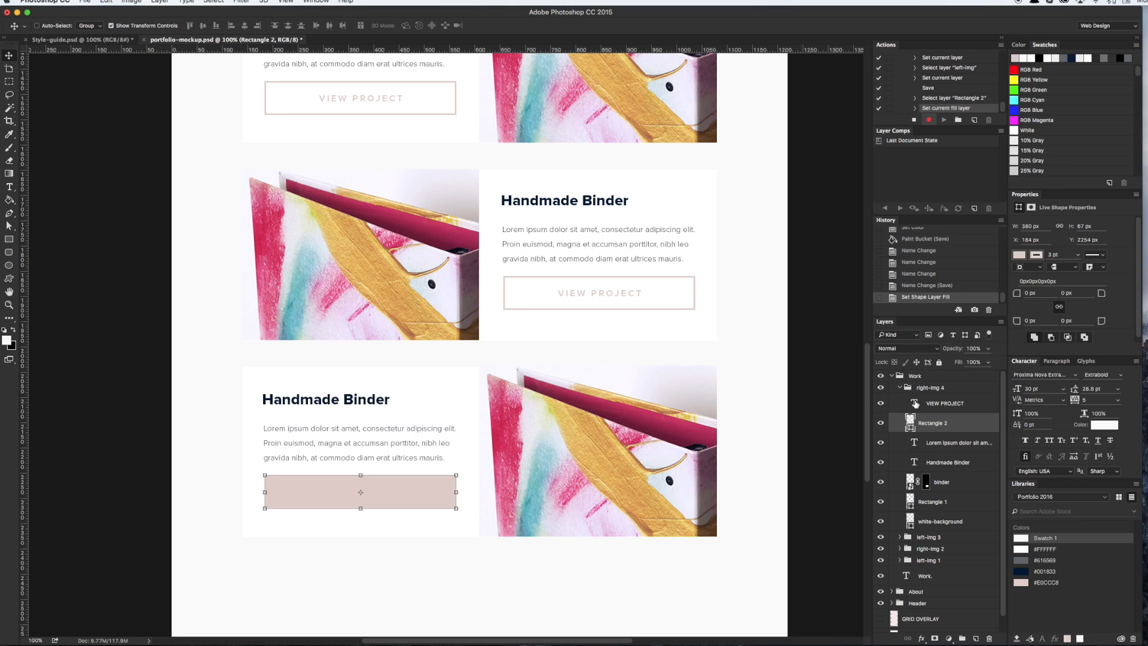
Recolour that VIEW PROJECT label white and collapse the Work group
double_click(916, 404)
click(1105, 425)
click(723, 273)
click(1023, 292)
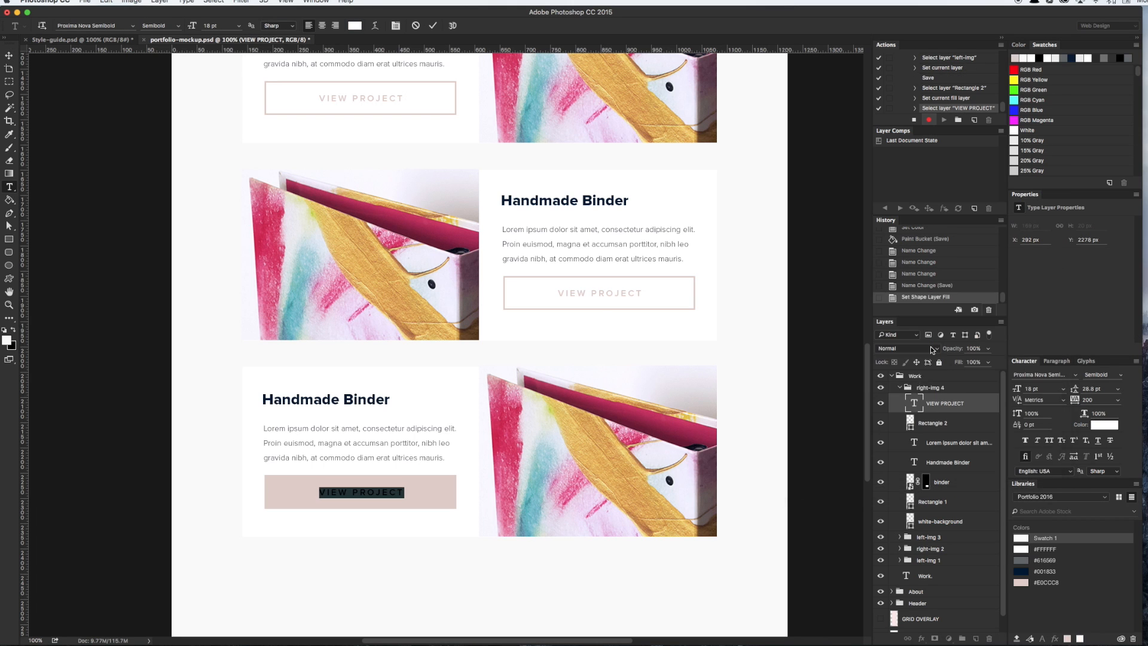
click(895, 378)
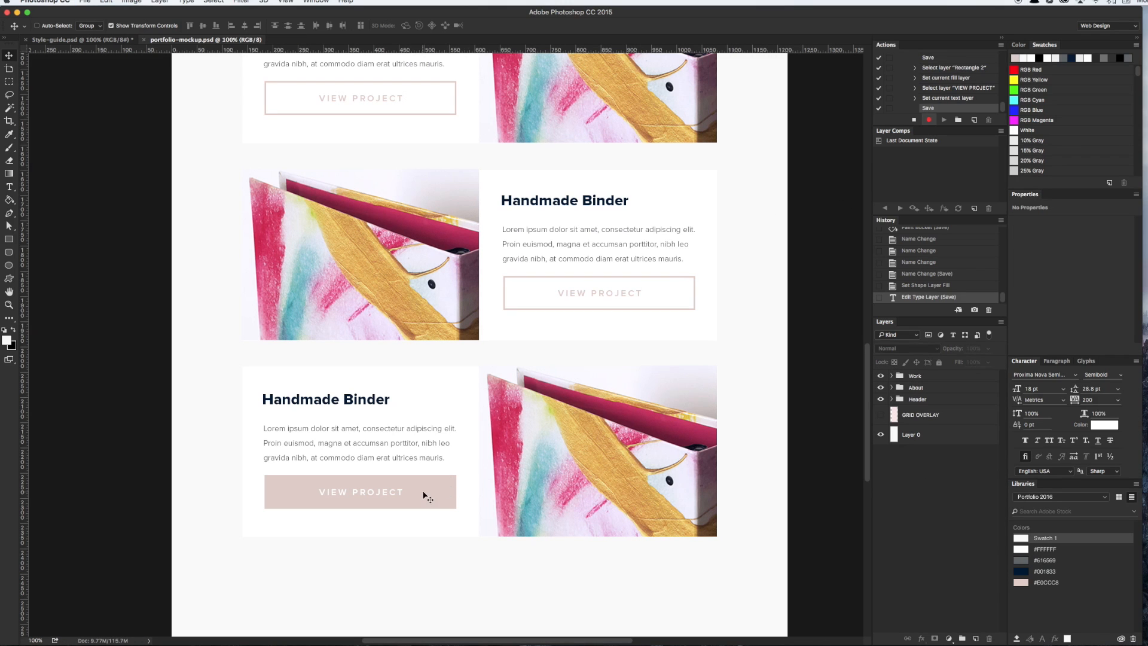
click(916, 376)
click(880, 416)
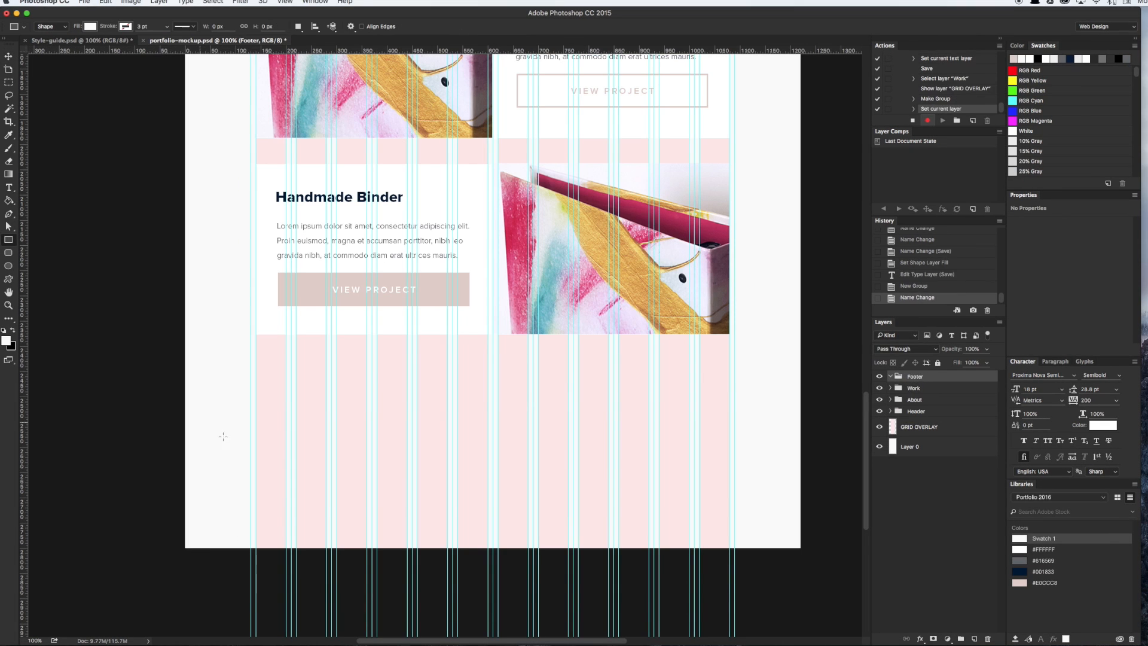
Draw a wide pale pink footer band at the page bottom
drag(331, 492, 800, 458)
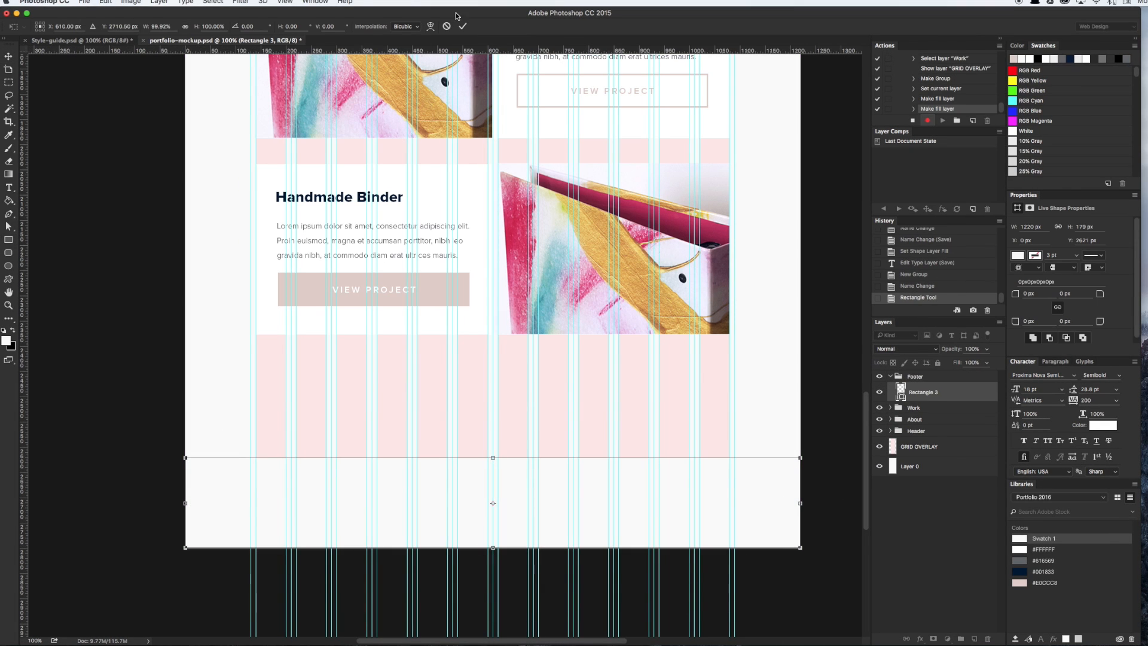
click(462, 25)
click(1017, 254)
click(1041, 359)
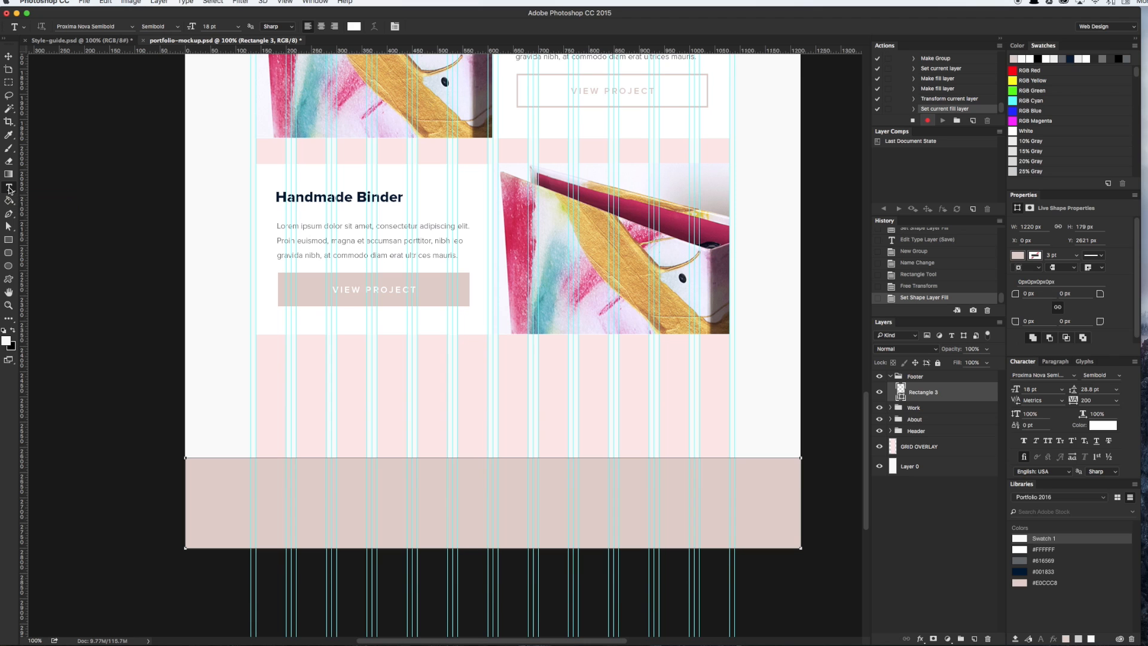
Add Regular-weight copyright and designed-and-developed credit lines inside the footer
click(180, 26)
click(167, 21)
click(266, 430)
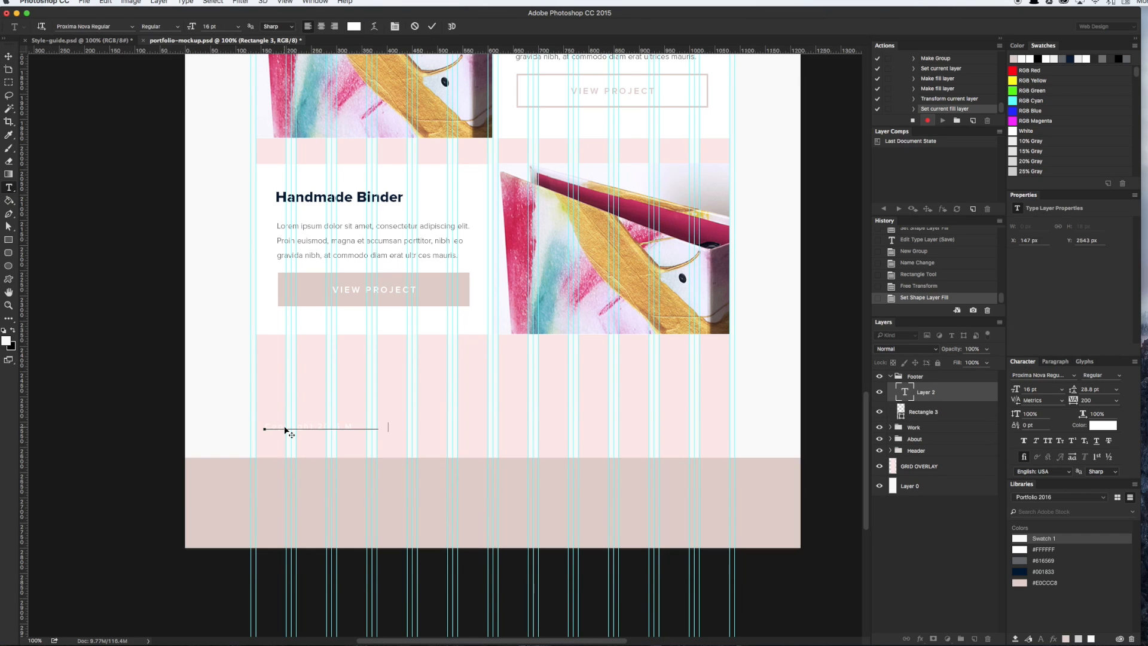
key(ctrl+Return)
drag(384, 442, 378, 496)
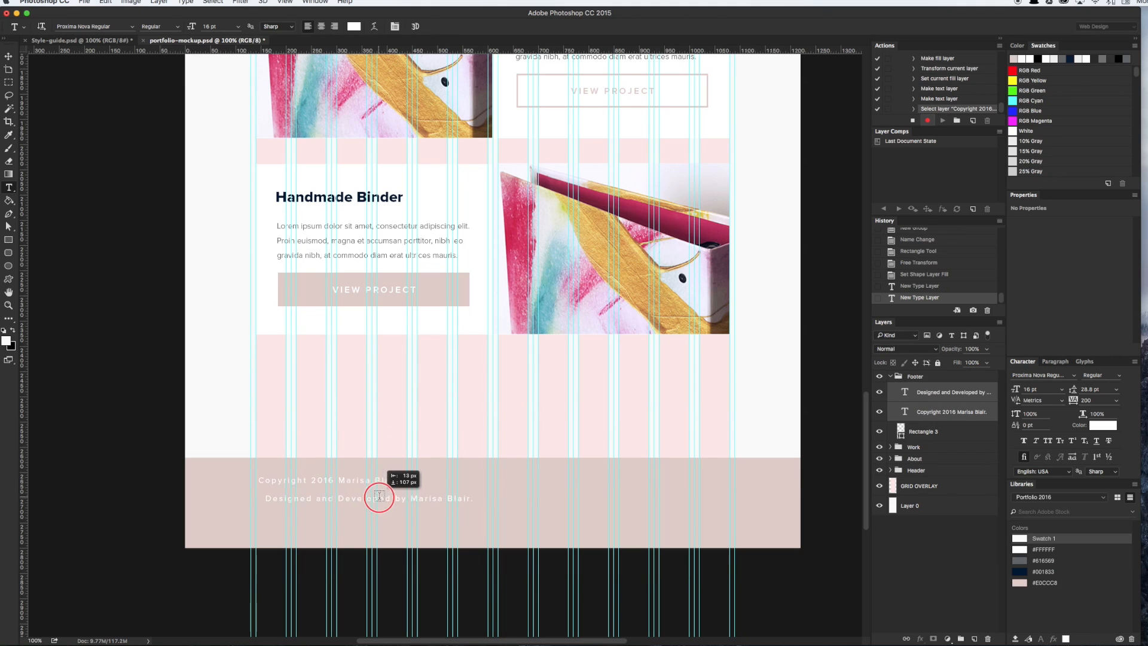
Insert © into the copyright line and set both credit lines' tracking to 0
double_click(900, 417)
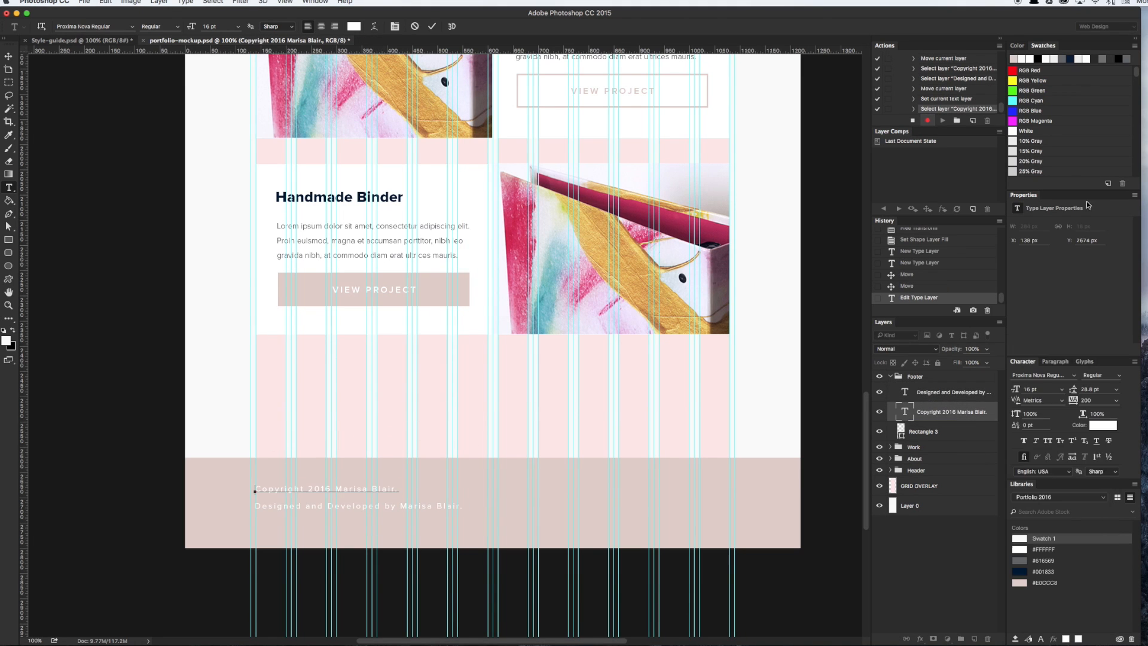
click(1086, 362)
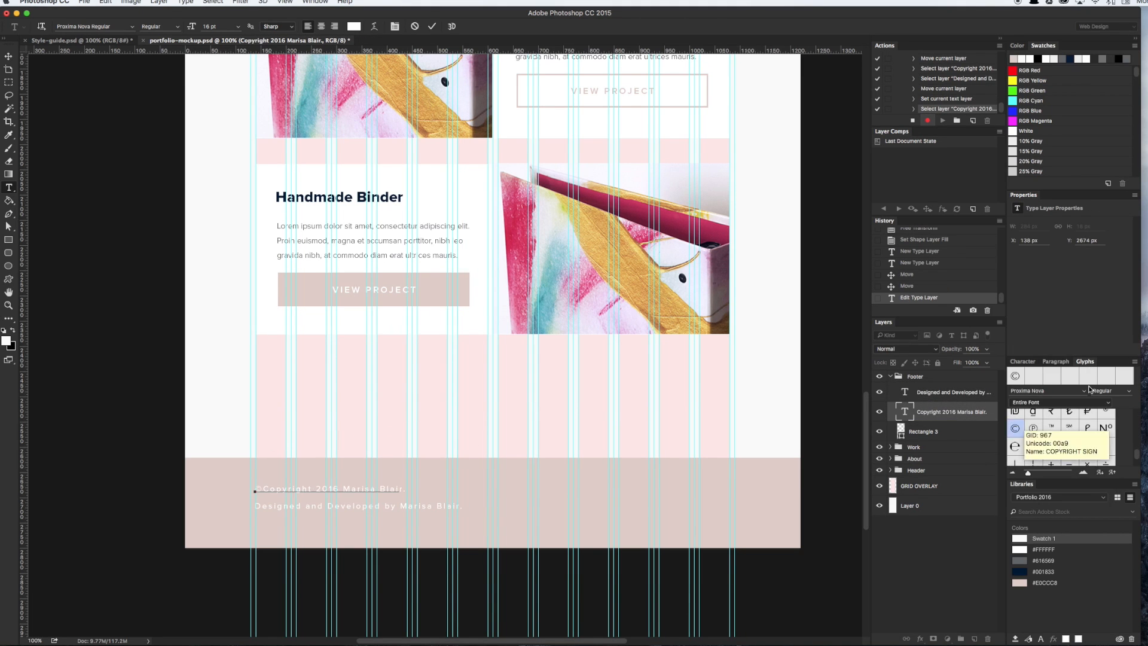
key(ctrl+a)
double_click(906, 393)
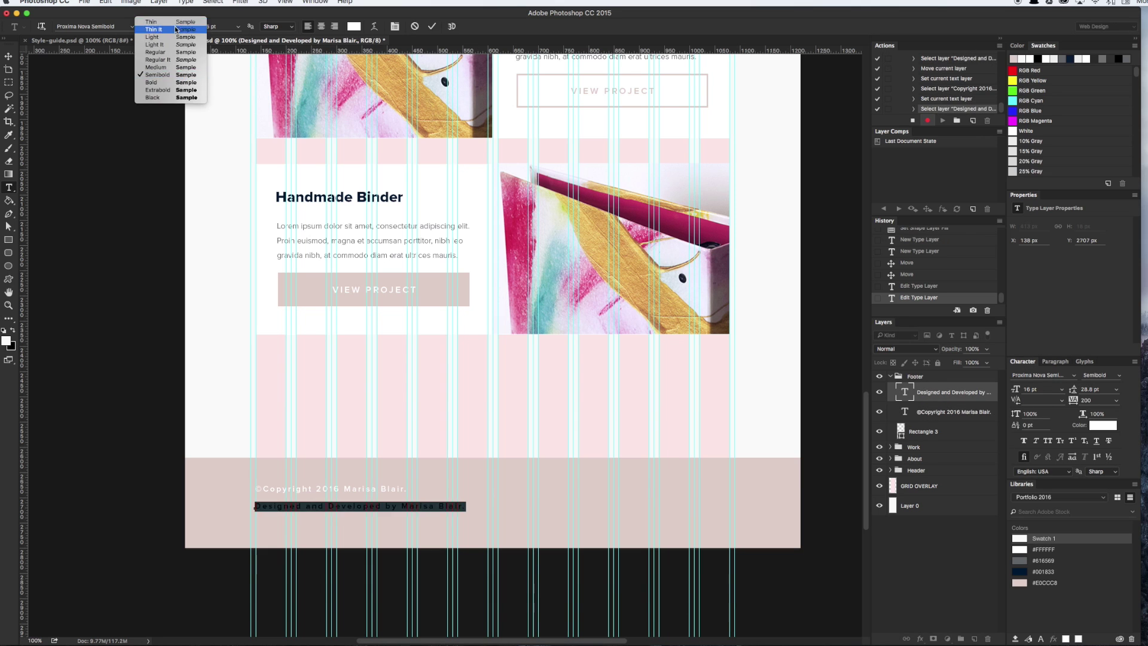
shift+click(951, 411)
key(ctrl+alt+shift+q)
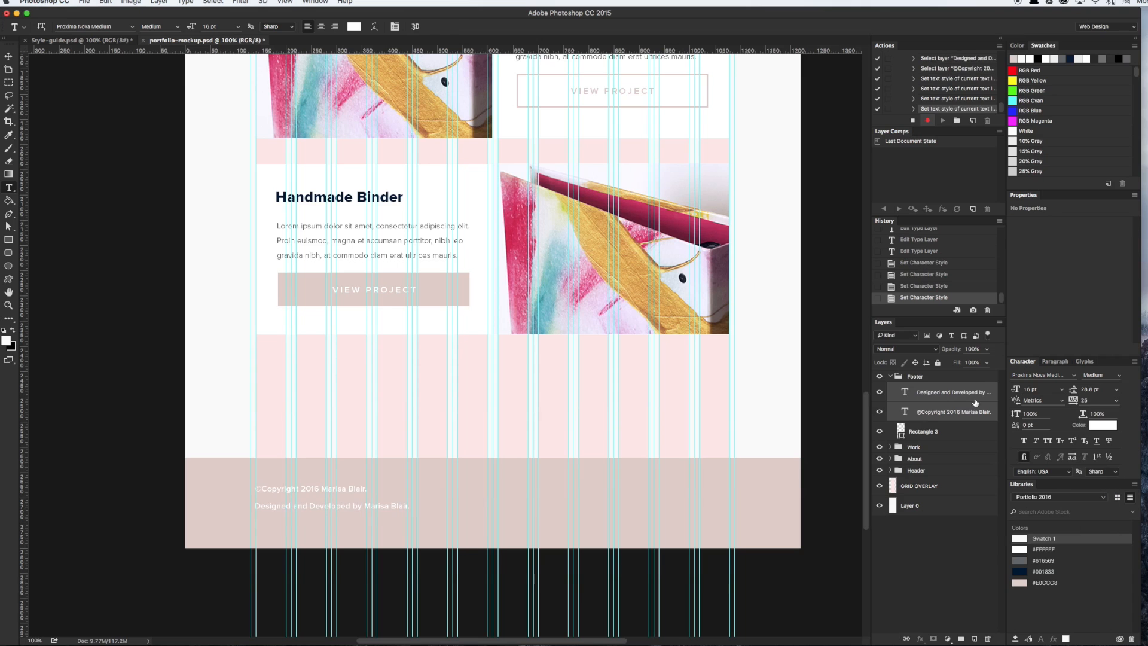
click(9, 190)
click(475, 411)
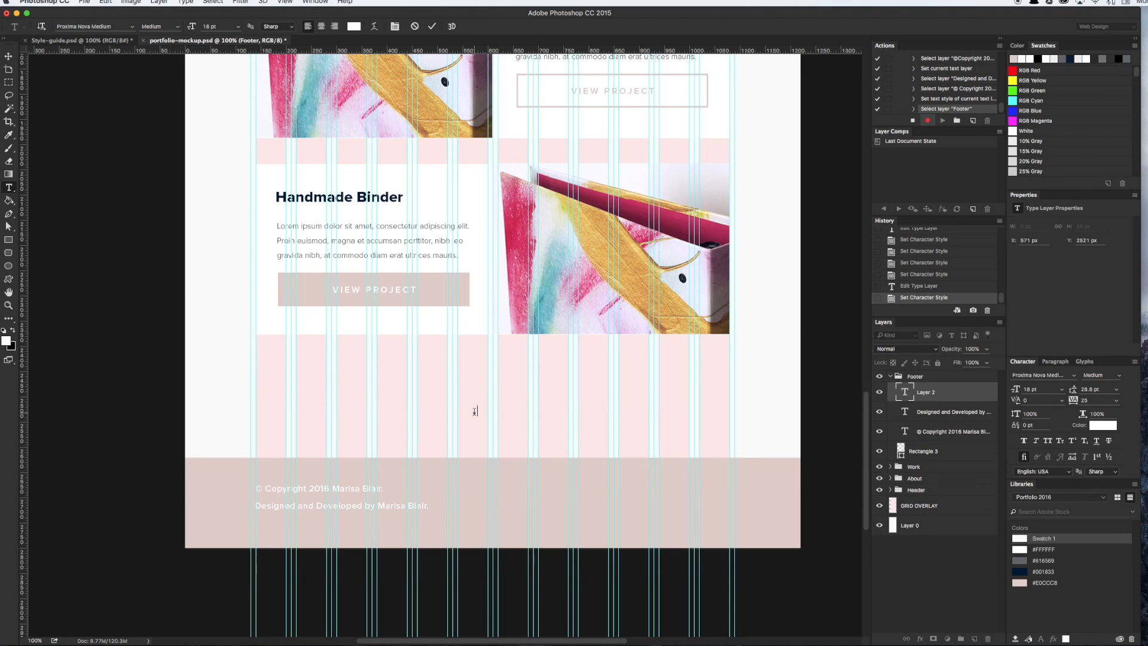
Move the twitter, pinterest, behance and linkedin links into an even row in the footer
shift+click(941, 393)
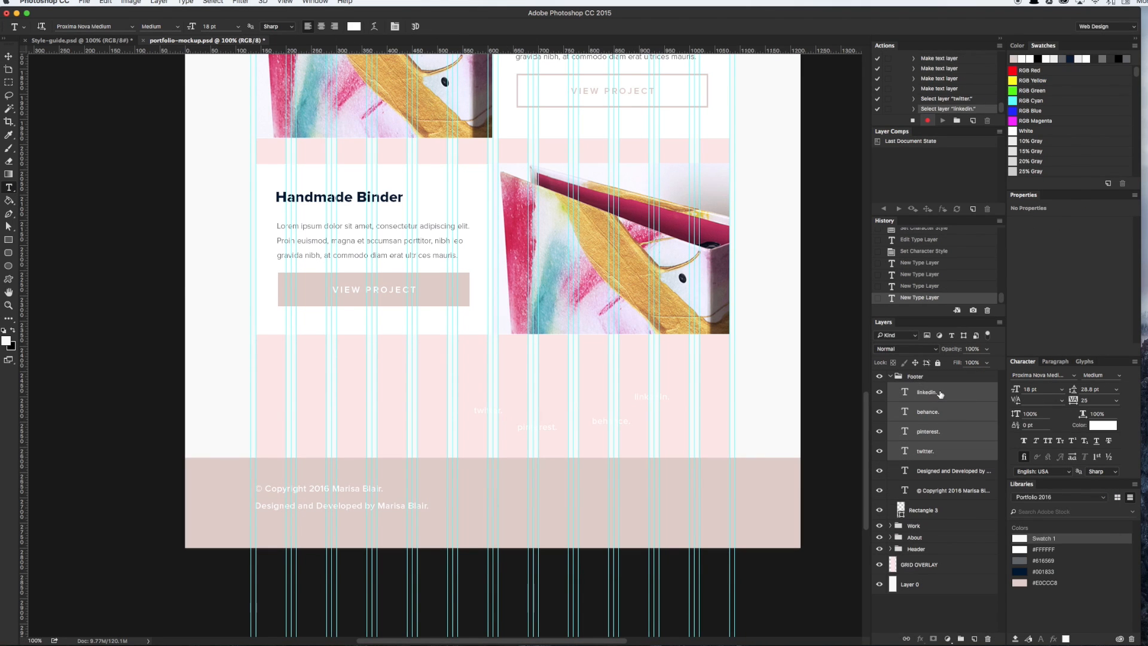
key(v)
mouse_move(617, 420)
mouse_down()
mouse_move(661, 508)
mouse_move(642, 488)
mouse_move(487, 492)
mouse_up()
ctrl+click(700, 486)
drag(628, 492, 630, 492)
drag(577, 494, 563, 492)
Deselect the footer layers and hide the grid guides to review the mockup
key(ctrl+semicolon)
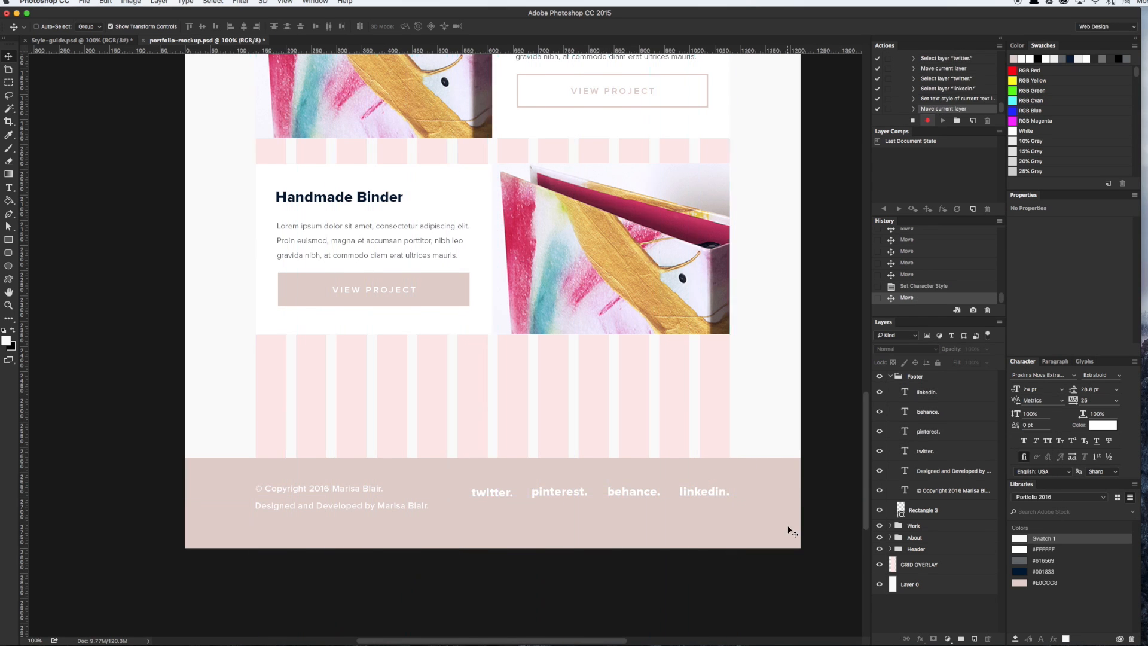
key(ctrl+semicolon)
key(ctrl+alt+z)
key(ctrl+alt+z)
click(899, 608)
key(ctrl+semicolon)
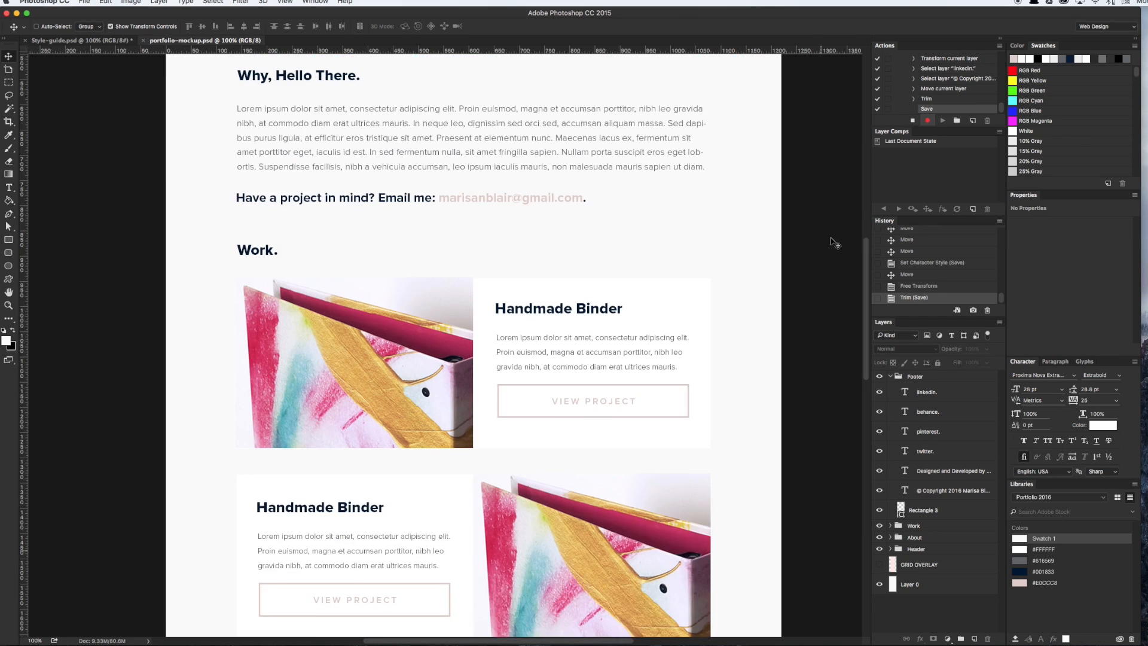
scroll(834, 243, up, 5)
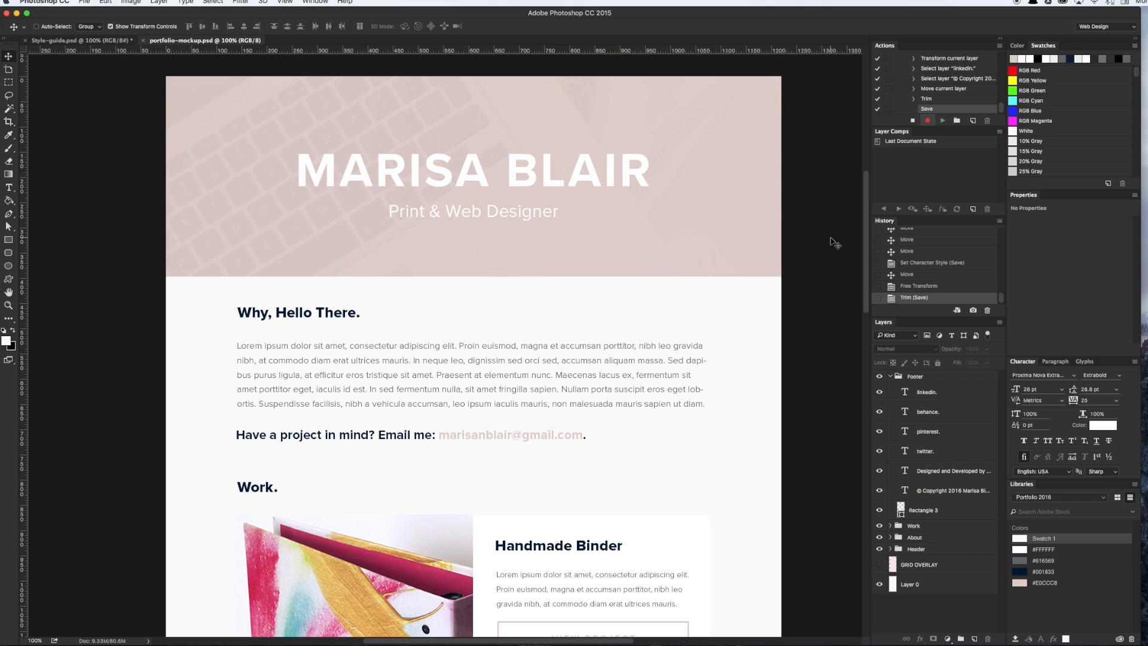
scroll(835, 242, down, 1)
scroll(835, 243, down, 1)
scroll(835, 243, down, 2)
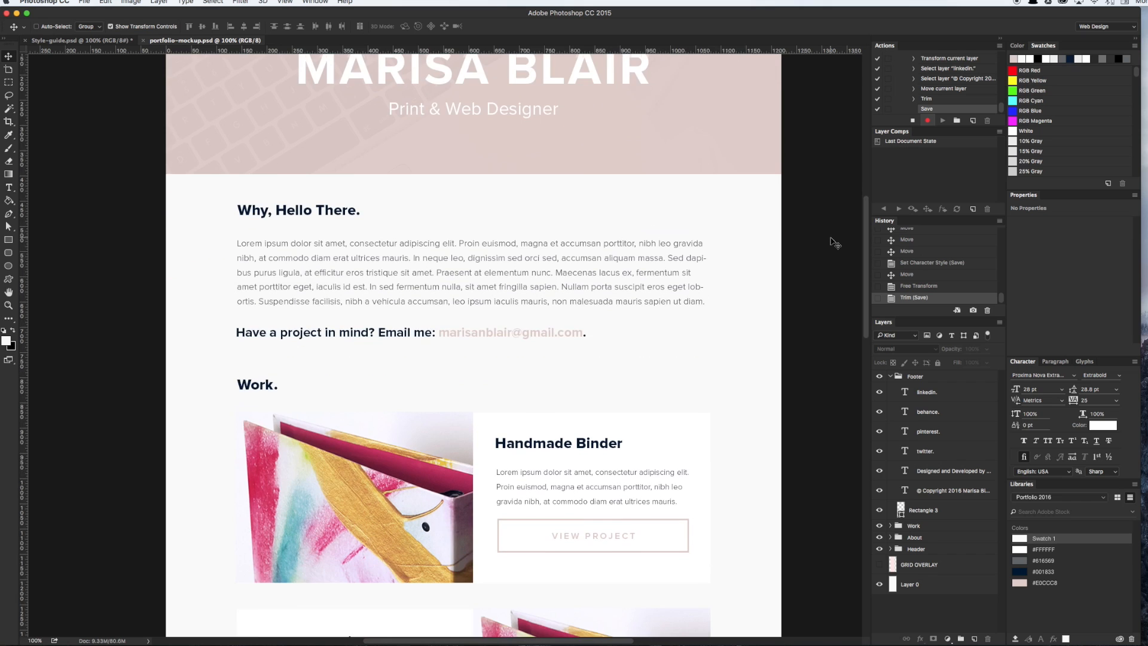
scroll(835, 242, down, 3)
scroll(835, 242, down, 2)
scroll(835, 242, down, 3)
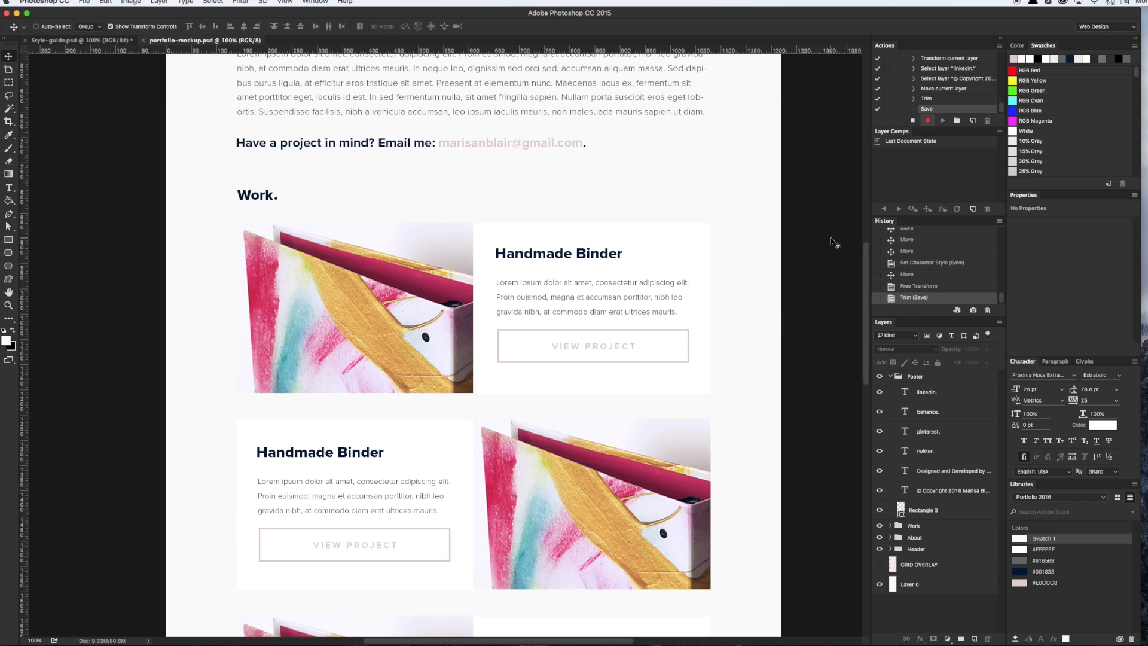
scroll(834, 243, down, 2)
scroll(834, 242, down, 3)
scroll(835, 242, down, 5)
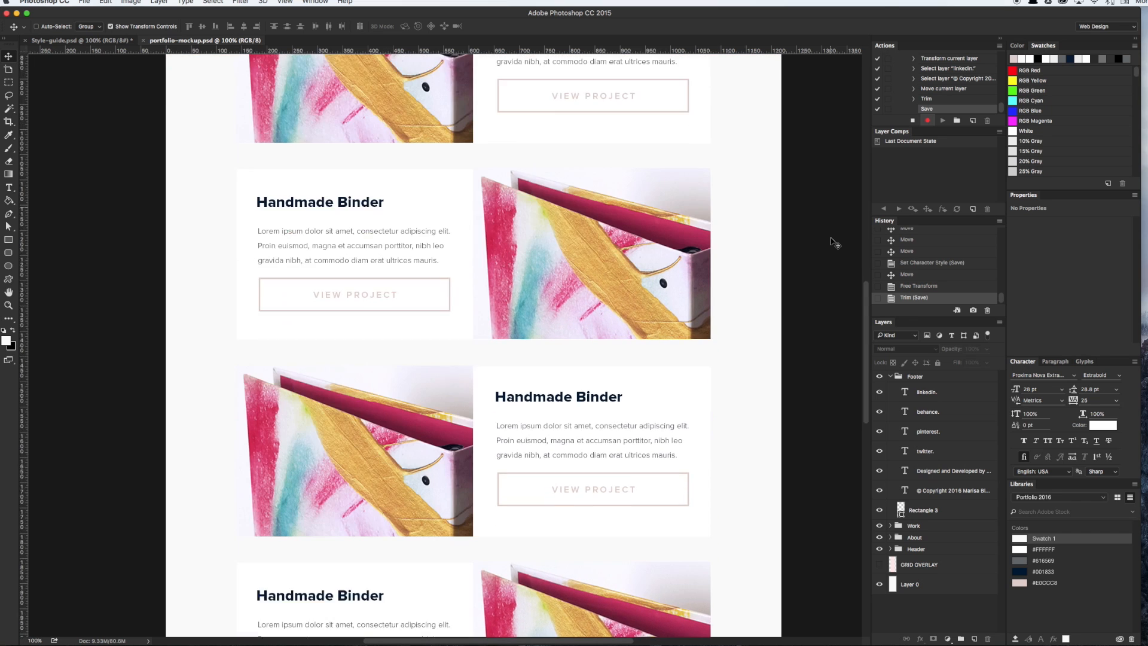
scroll(834, 242, down, 5)
scroll(835, 243, down, 4)
scroll(834, 242, down, 1)
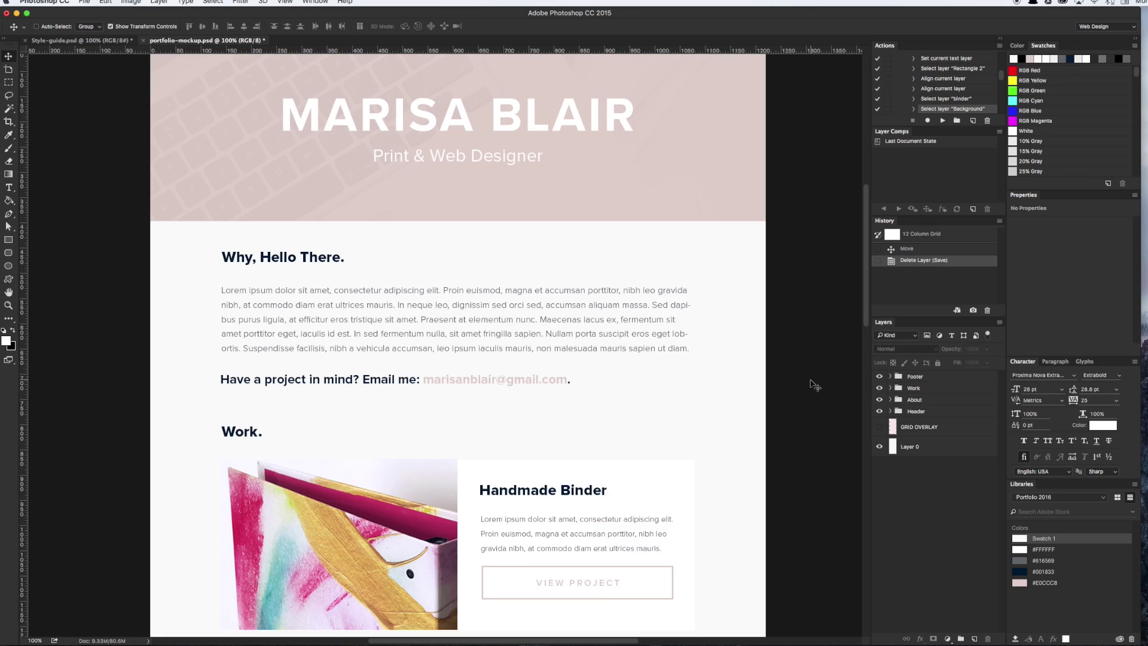
scroll(811, 381, up, 2)
scroll(812, 383, up, 1)
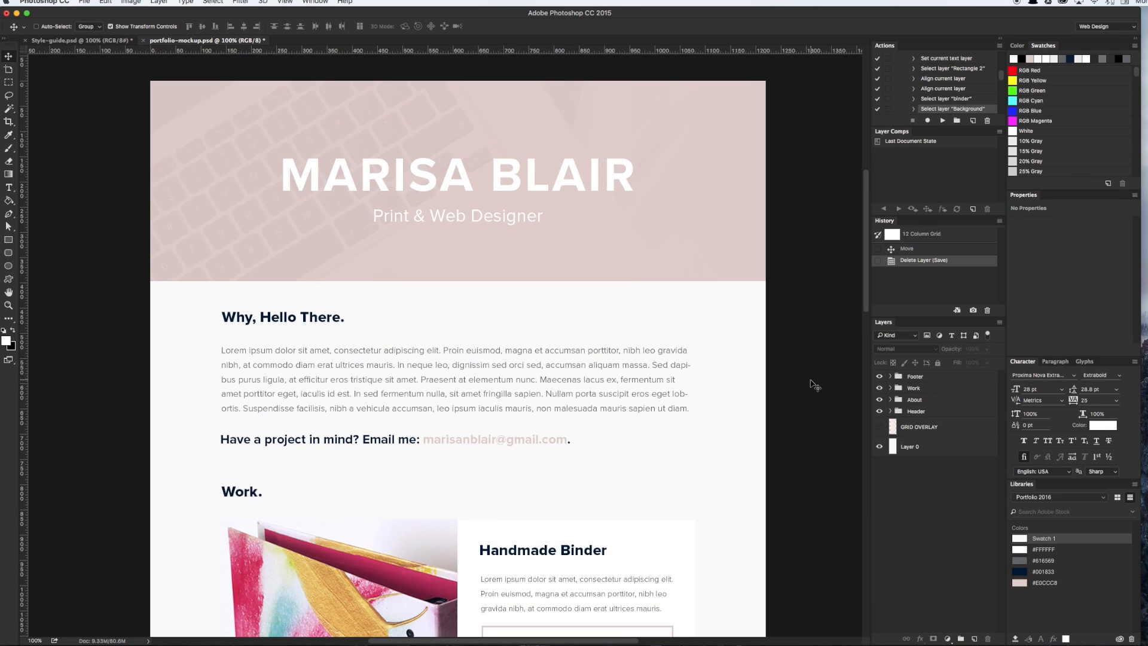
scroll(864, 224, down, 1)
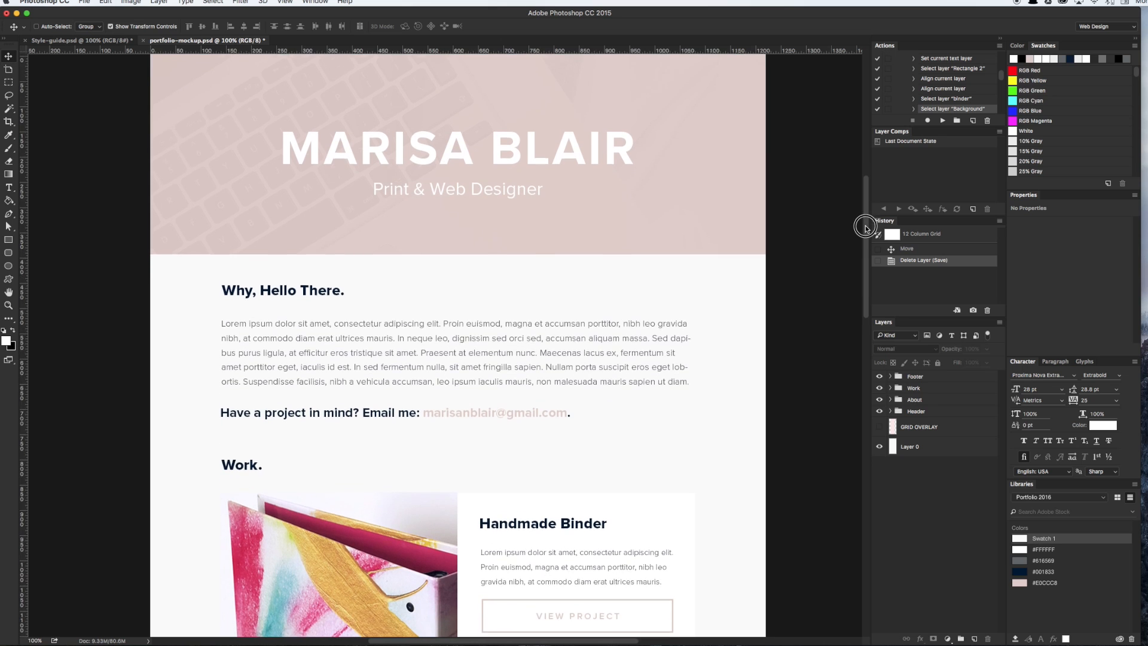
scroll(863, 234, down, 1)
scroll(863, 233, down, 1)
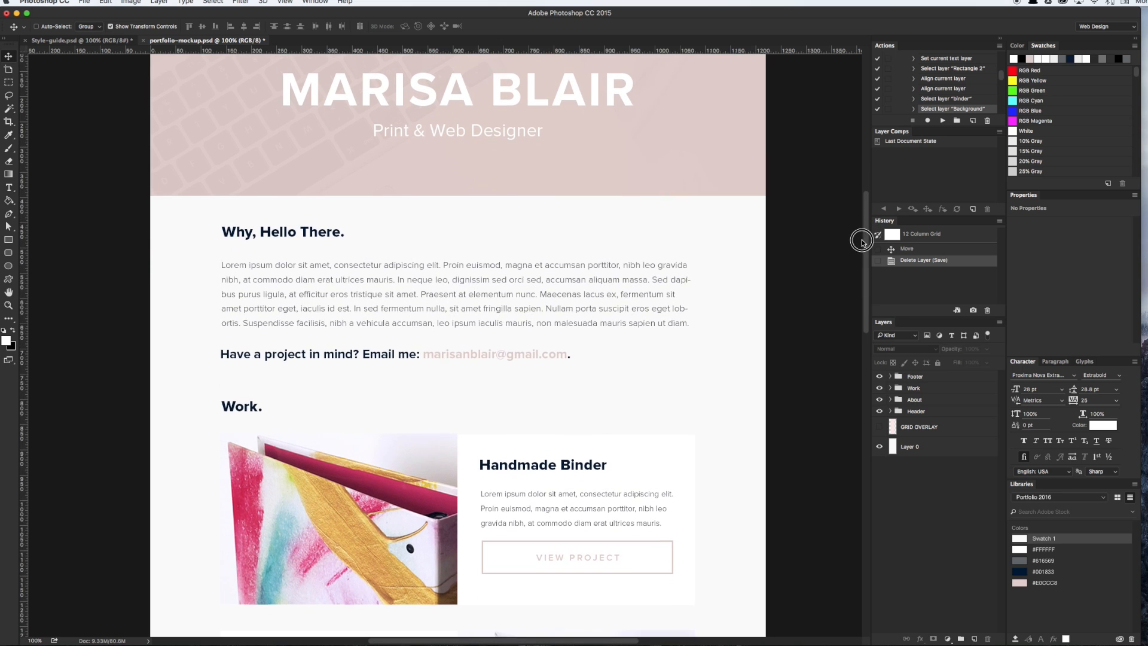
scroll(861, 242, down, 2)
scroll(861, 256, down, 1)
scroll(862, 259, down, 1)
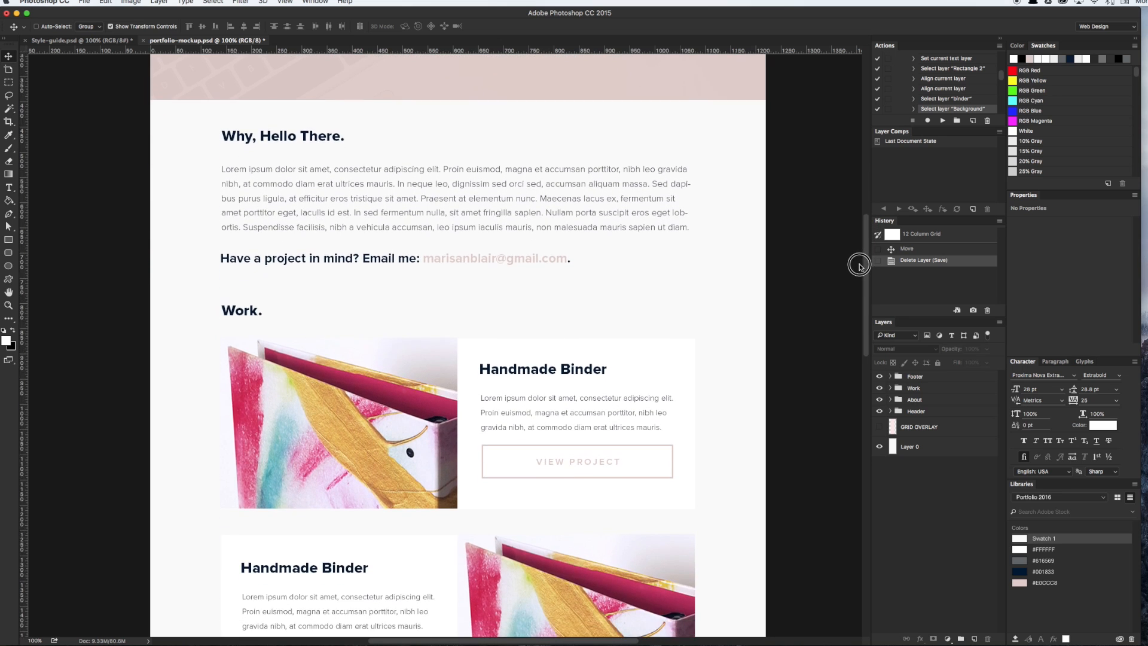
scroll(861, 265, down, 1)
scroll(860, 274, down, 1)
scroll(859, 281, down, 1)
scroll(864, 292, down, 1)
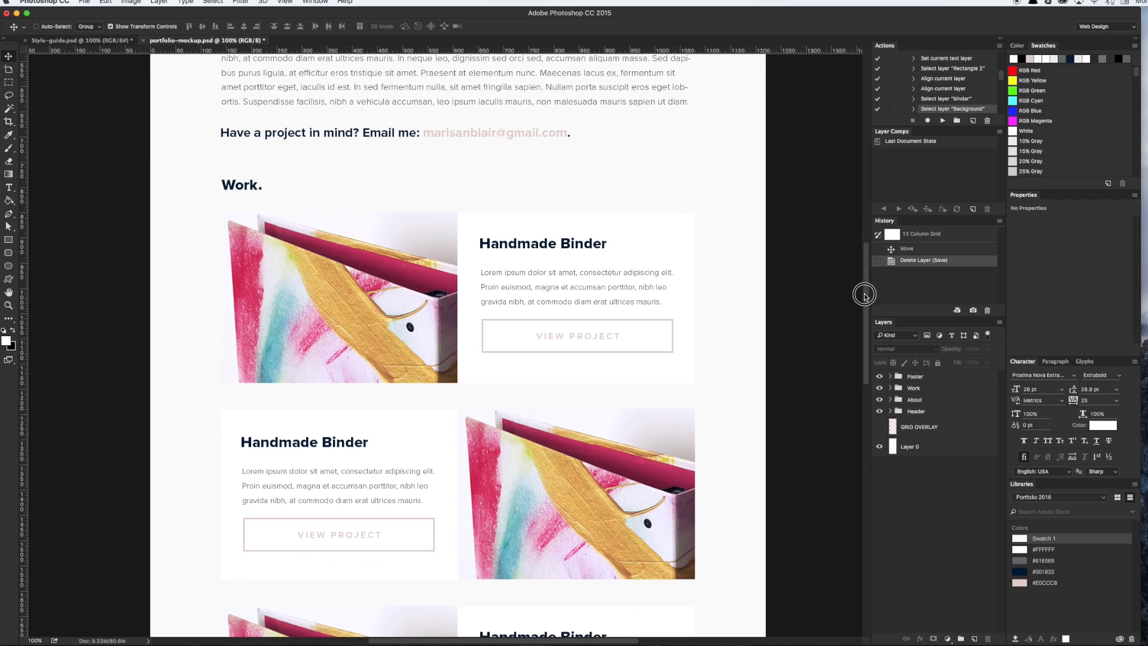
scroll(864, 306, down, 2)
scroll(864, 314, down, 1)
scroll(865, 323, down, 1)
scroll(864, 332, down, 2)
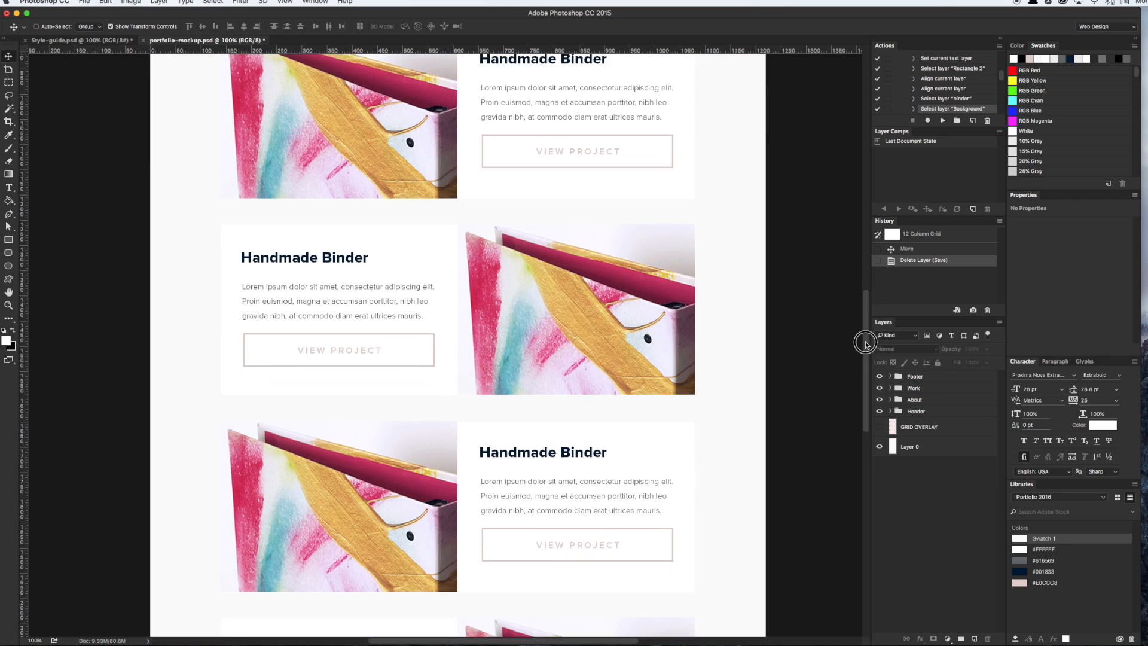
scroll(864, 344, down, 2)
scroll(865, 354, down, 1)
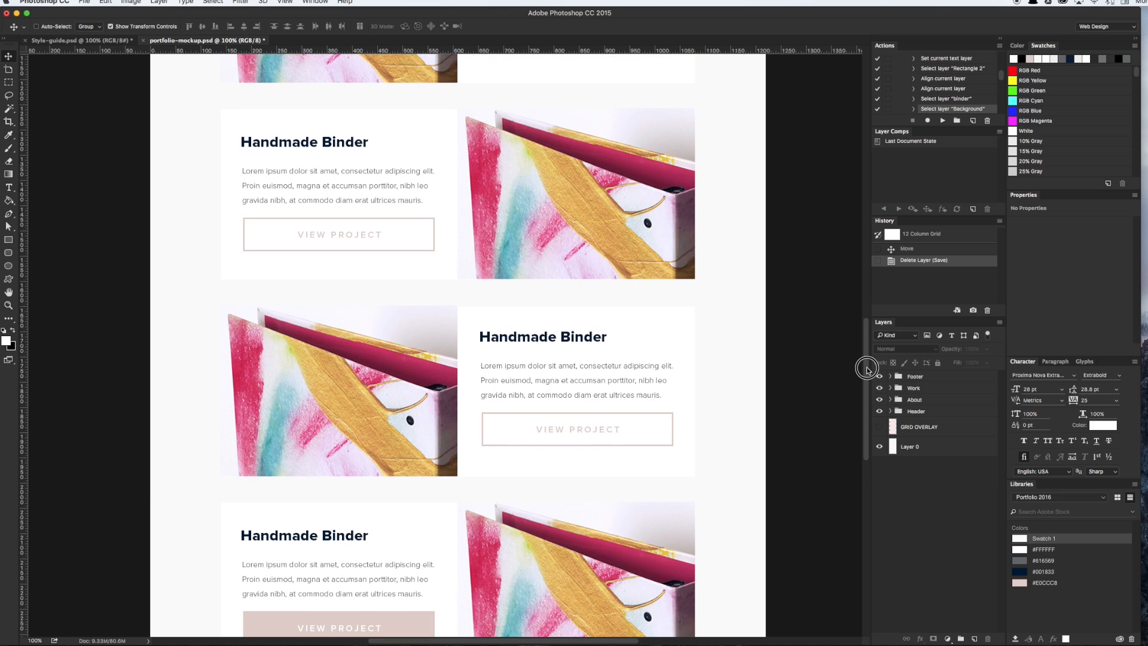